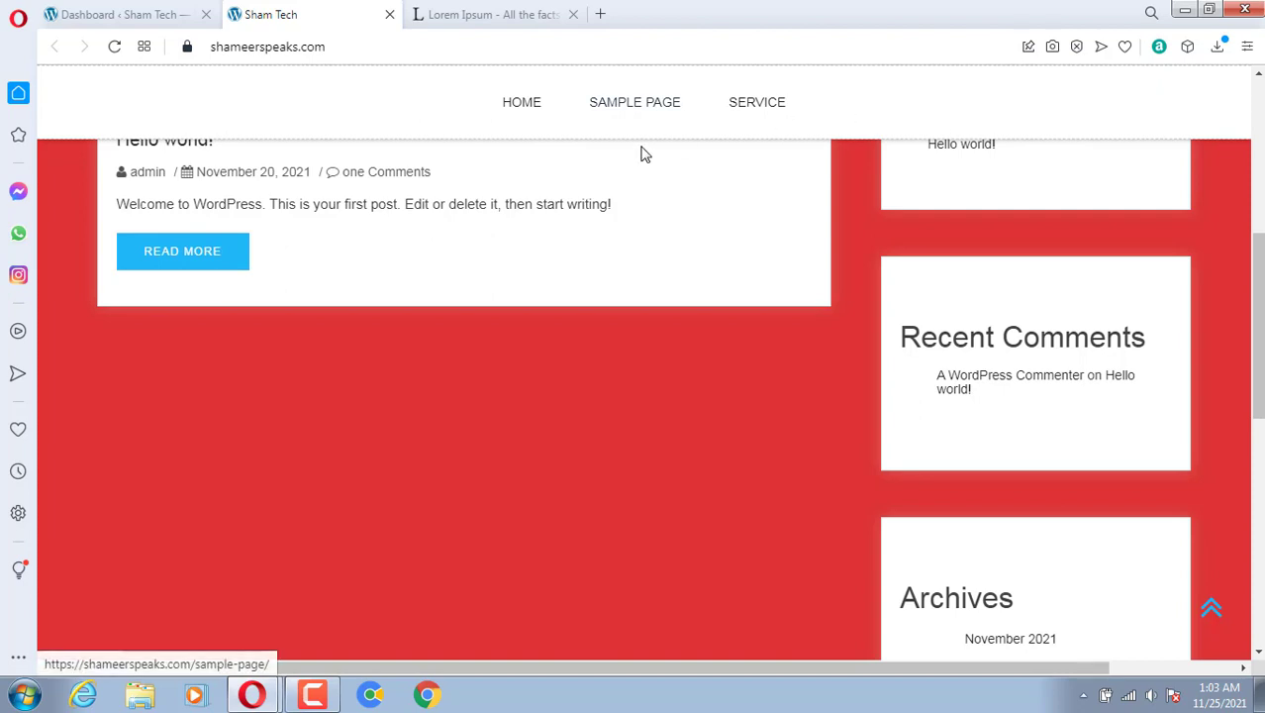
# Switch from the live site to the WordPress dashboard and open the new post editor to view it.
pyautogui.scroll(5, 693, 285)
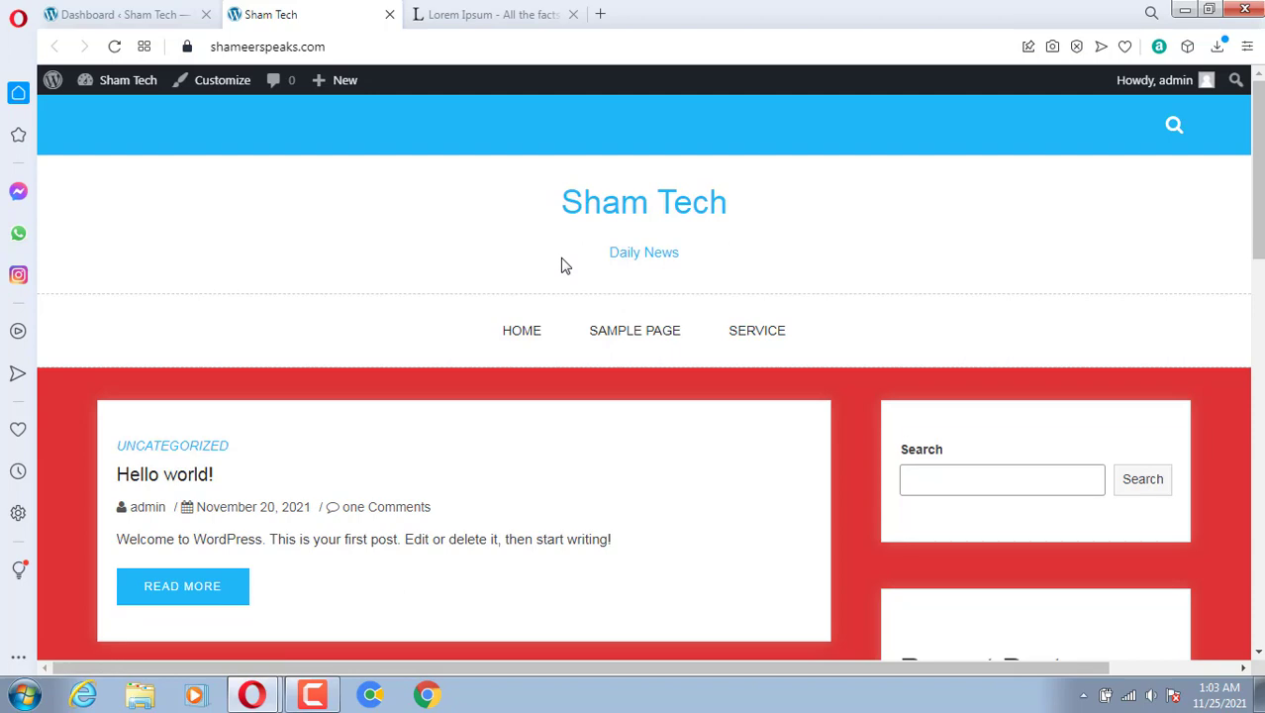
pyautogui.click(111, 14)
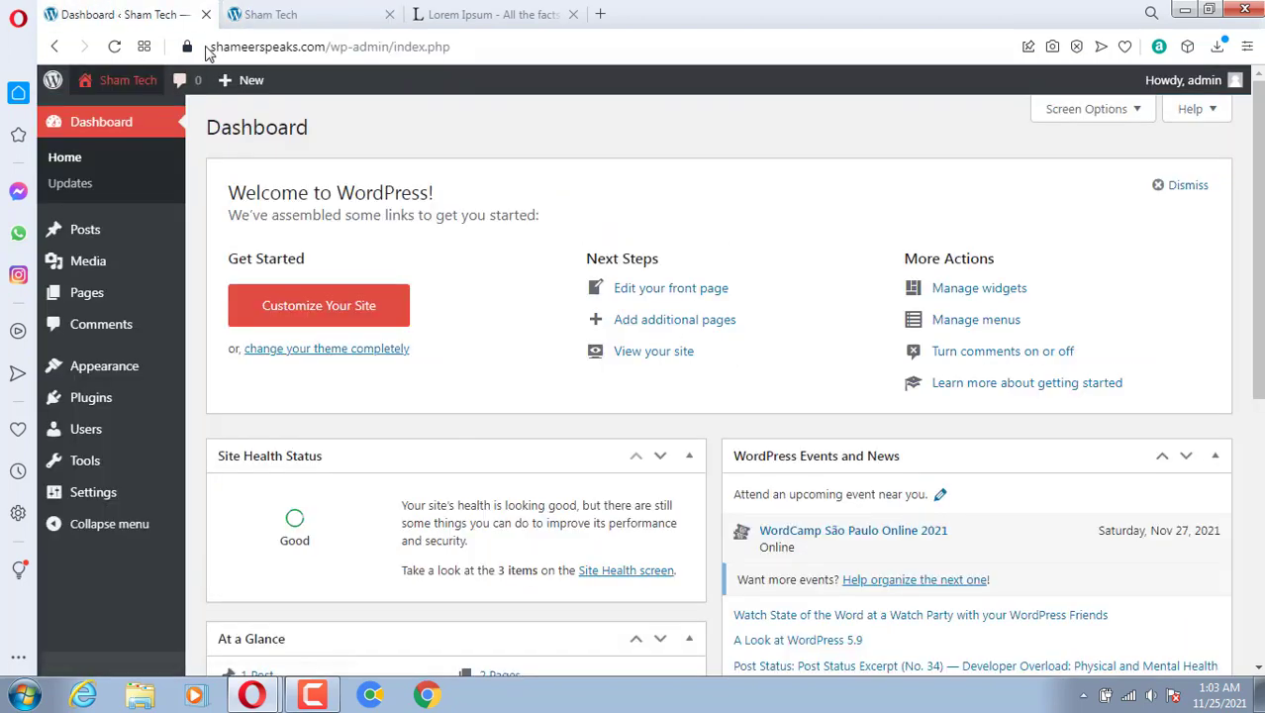
pyautogui.moveTo(175, 265)
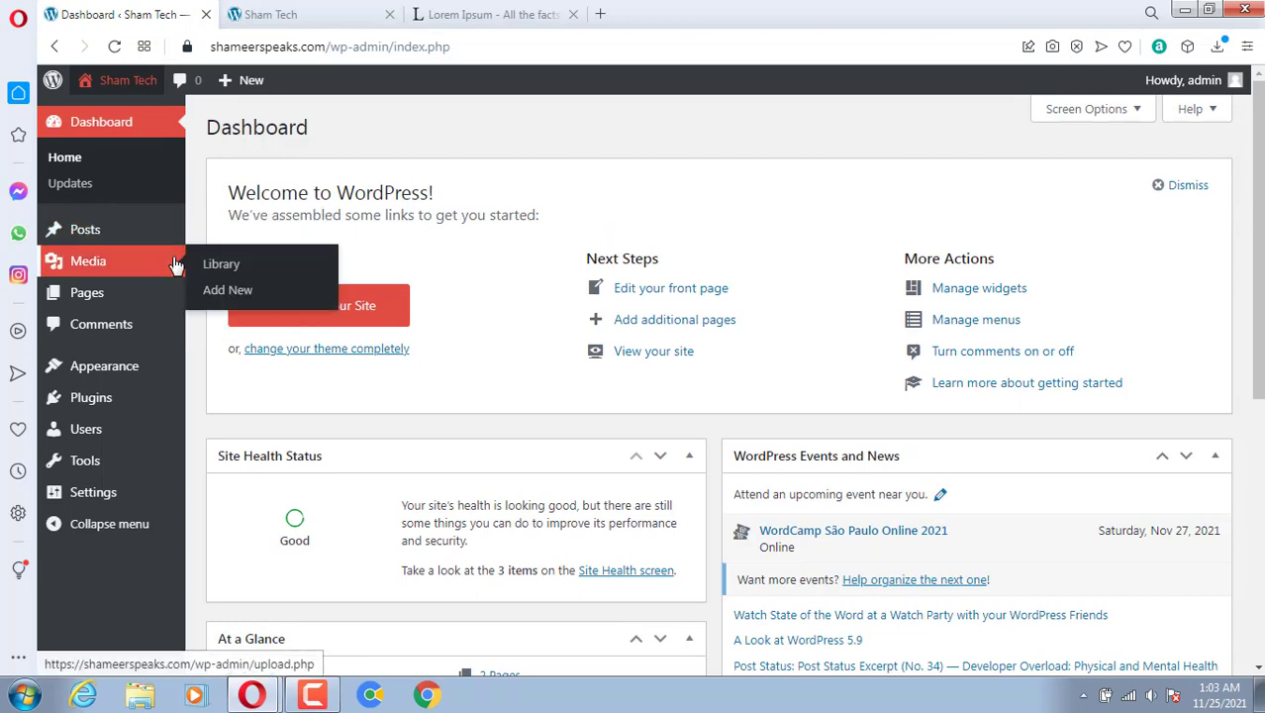
pyautogui.moveTo(89, 240)
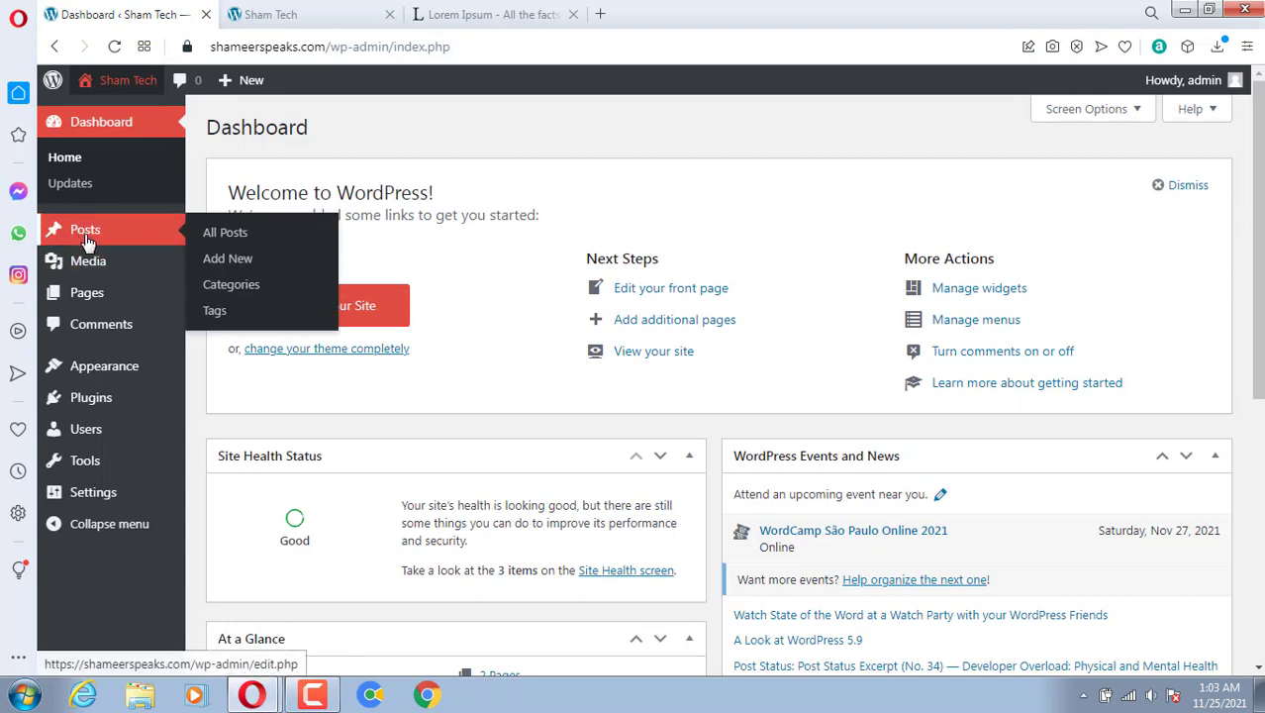
pyautogui.click(227, 260)
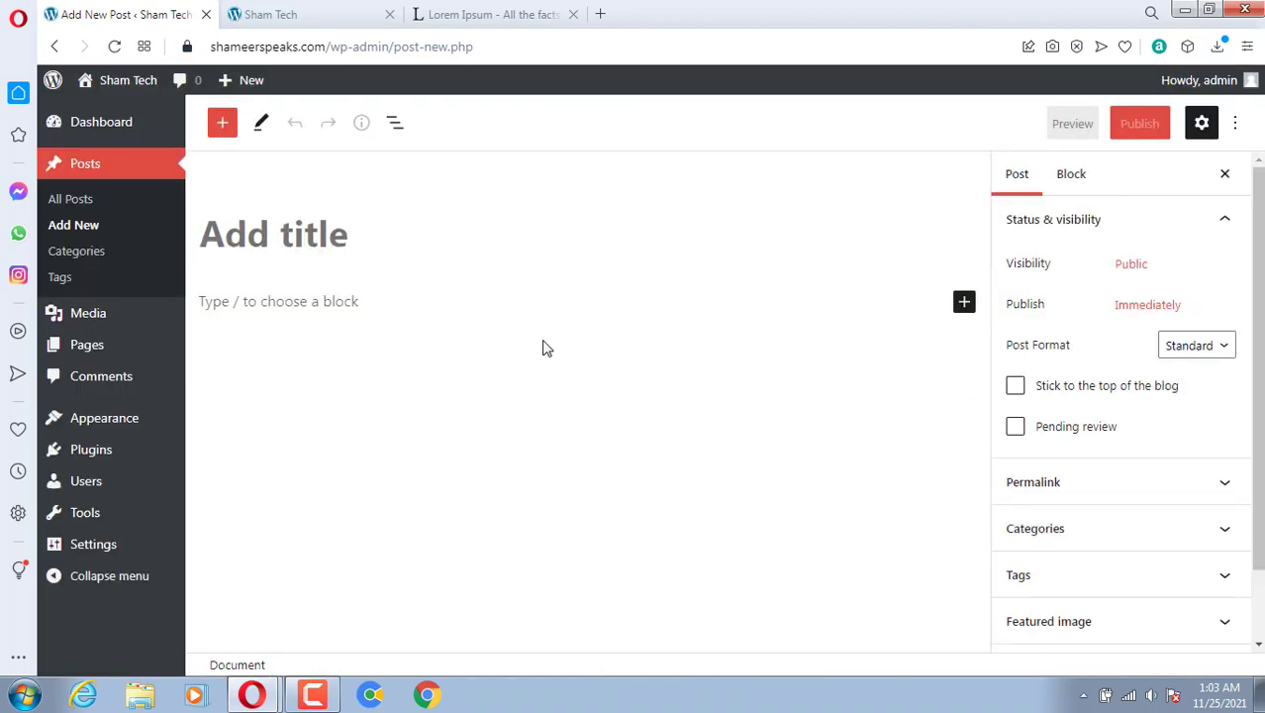
pyautogui.click(263, 215)
# Open the page for adding new plugins and look through the featured plugins.
pyautogui.click(103, 119)
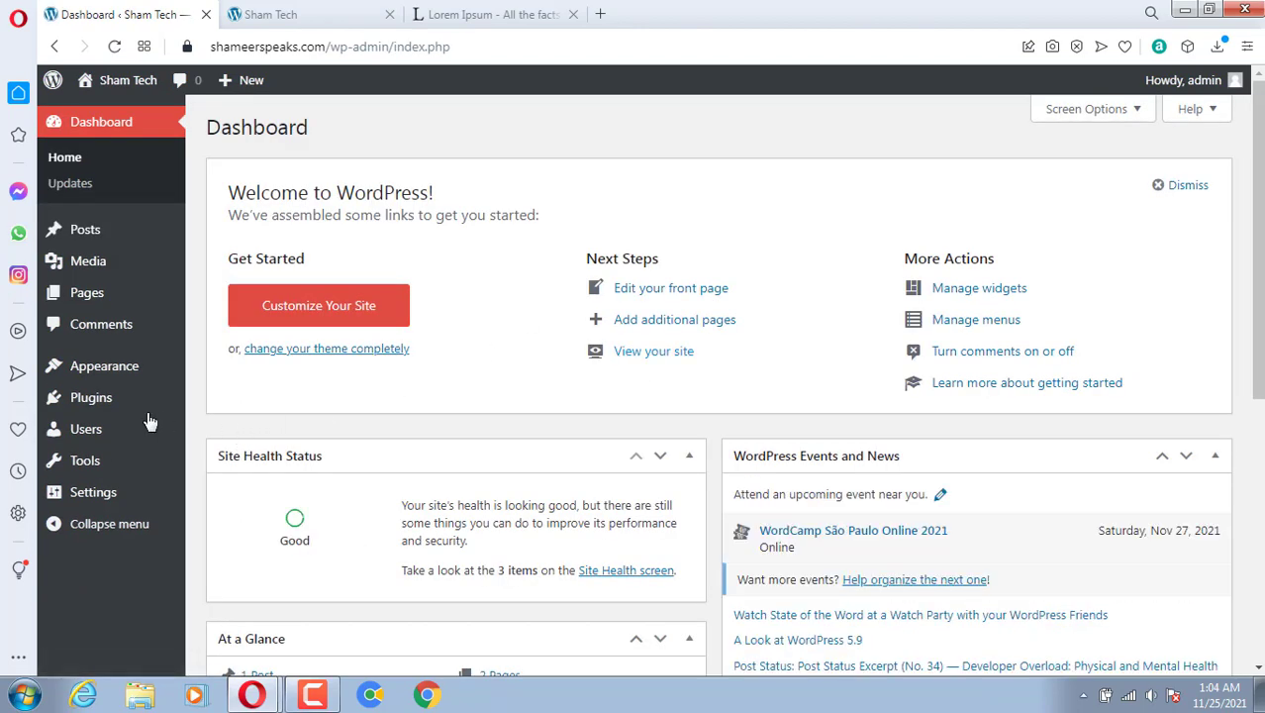
pyautogui.moveTo(99, 401)
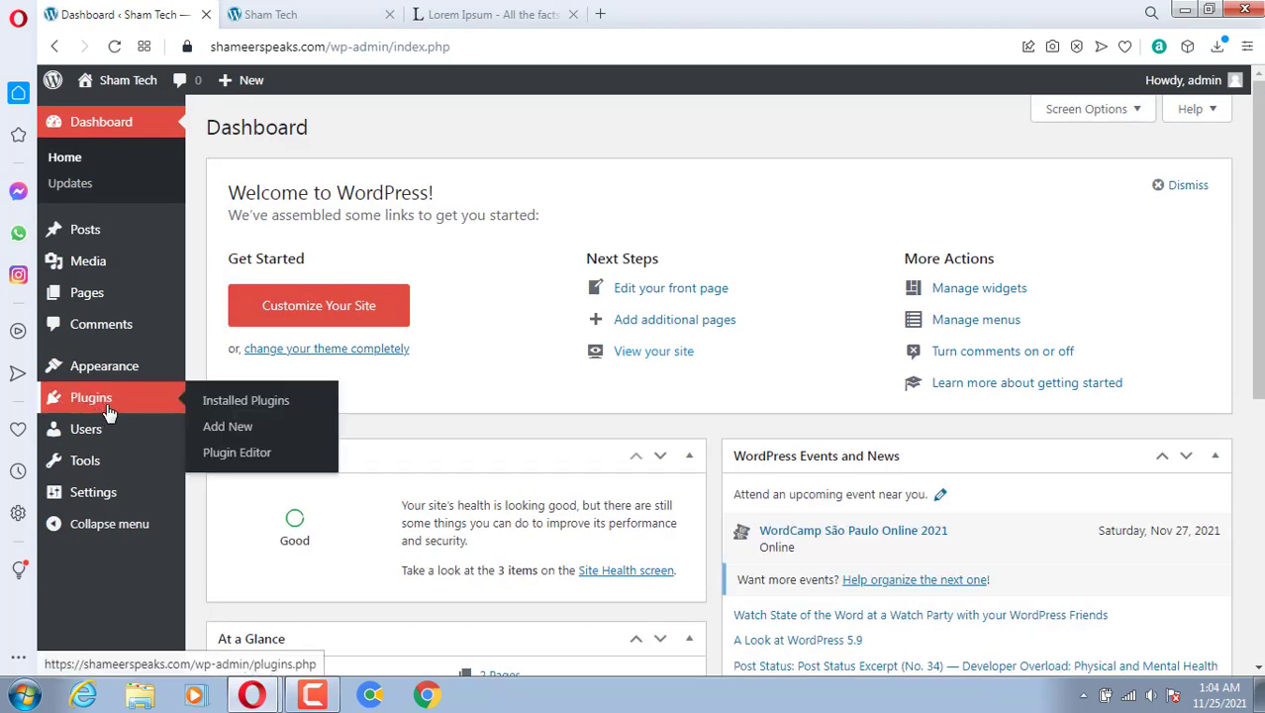
pyautogui.click(201, 428)
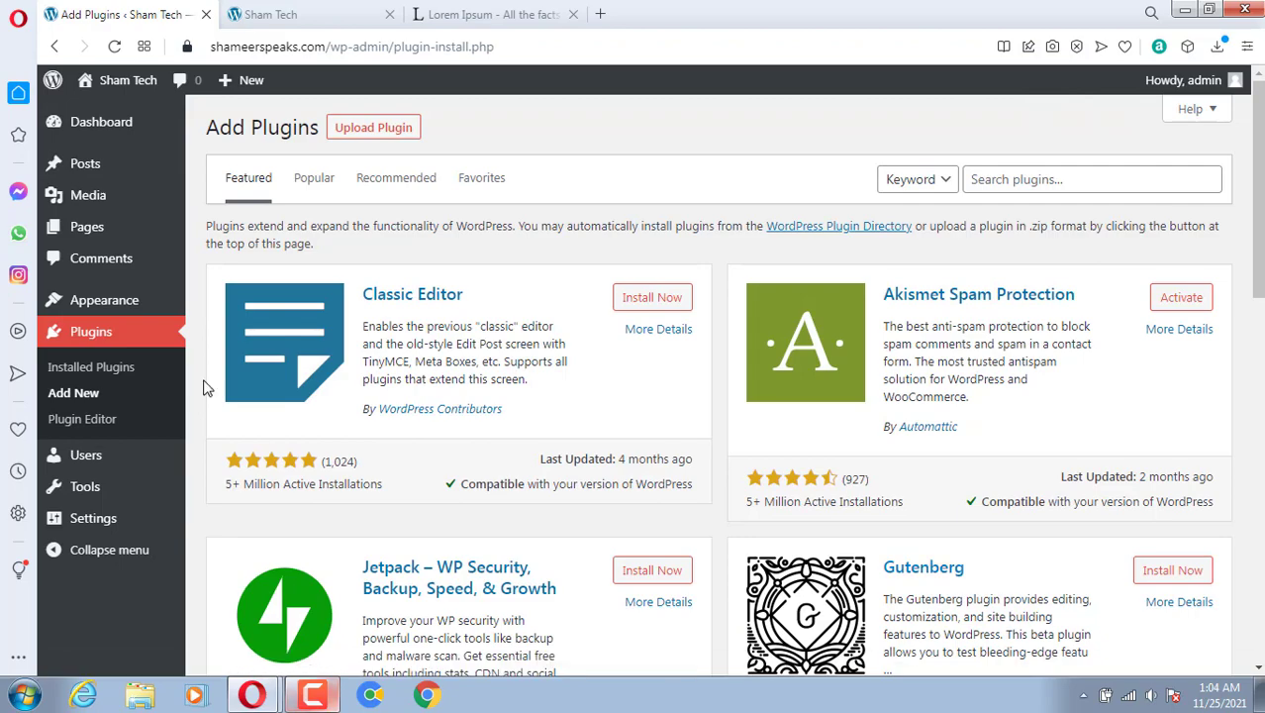
pyautogui.scroll(-2, 435, 369)
pyautogui.scroll(-1, 435, 369)
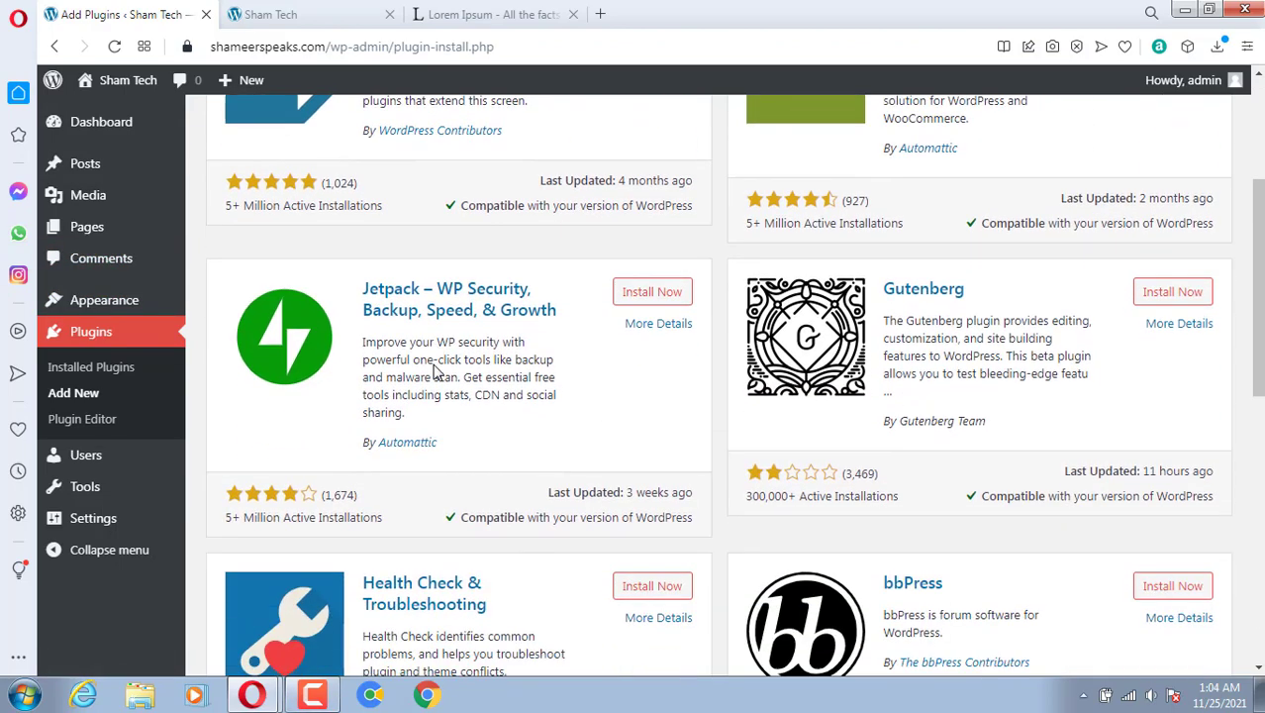
pyautogui.scroll(3, 436, 368)
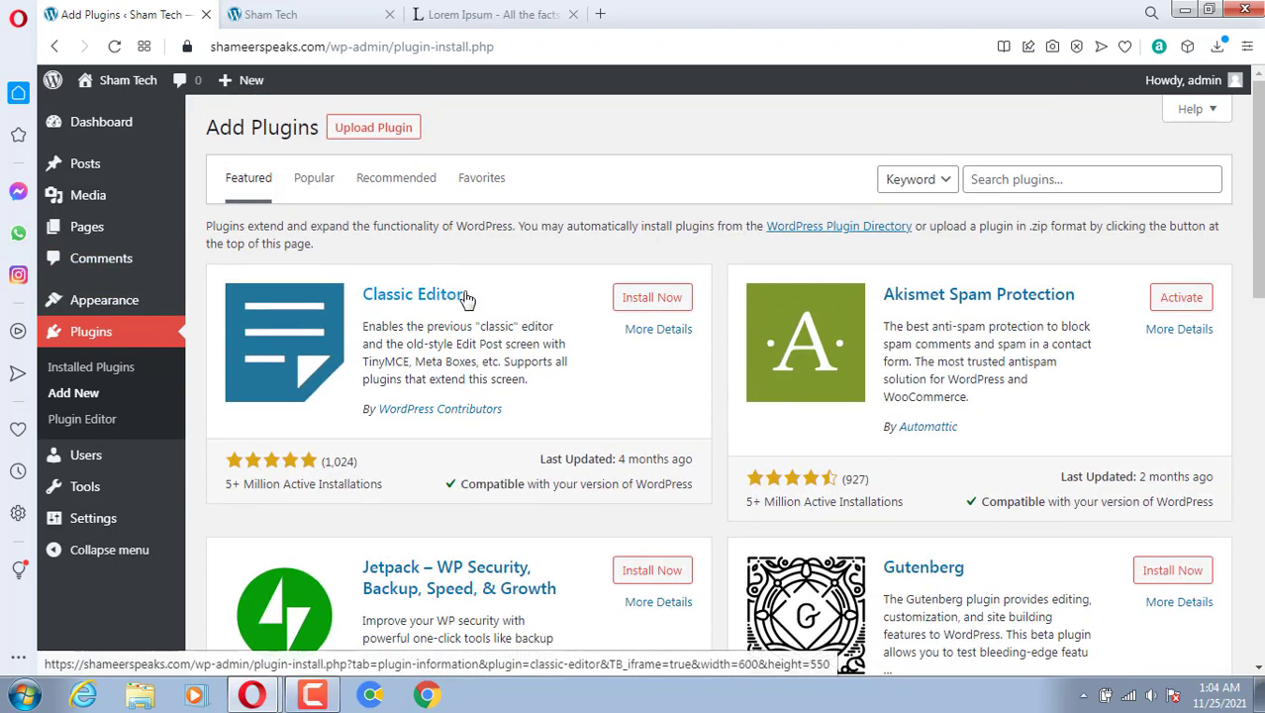
# Search the plugin directory for "Classic Editor" using its copied name and install the Classic Editor plugin.
pyautogui.moveTo(362, 297); pyautogui.dragTo(463, 293)
pyautogui.hotkey('ctrl', 'c')
pyautogui.click(432, 274)
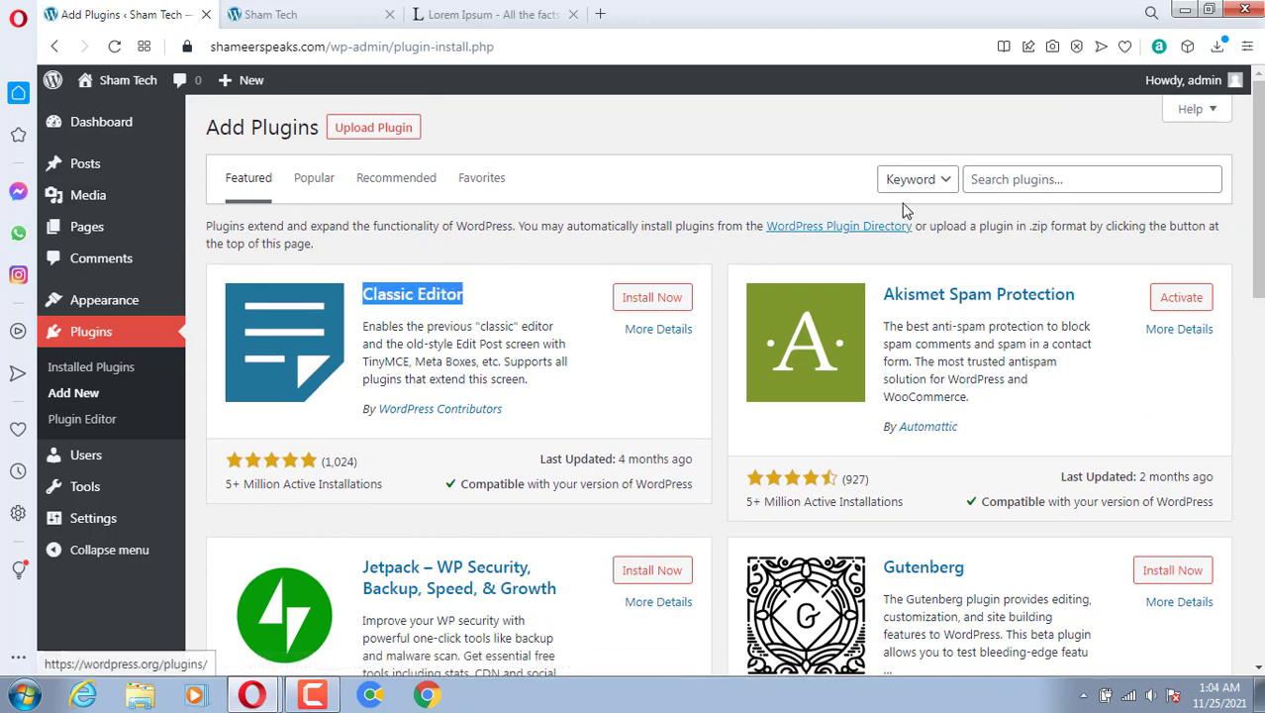
pyautogui.rightClick(969, 183)
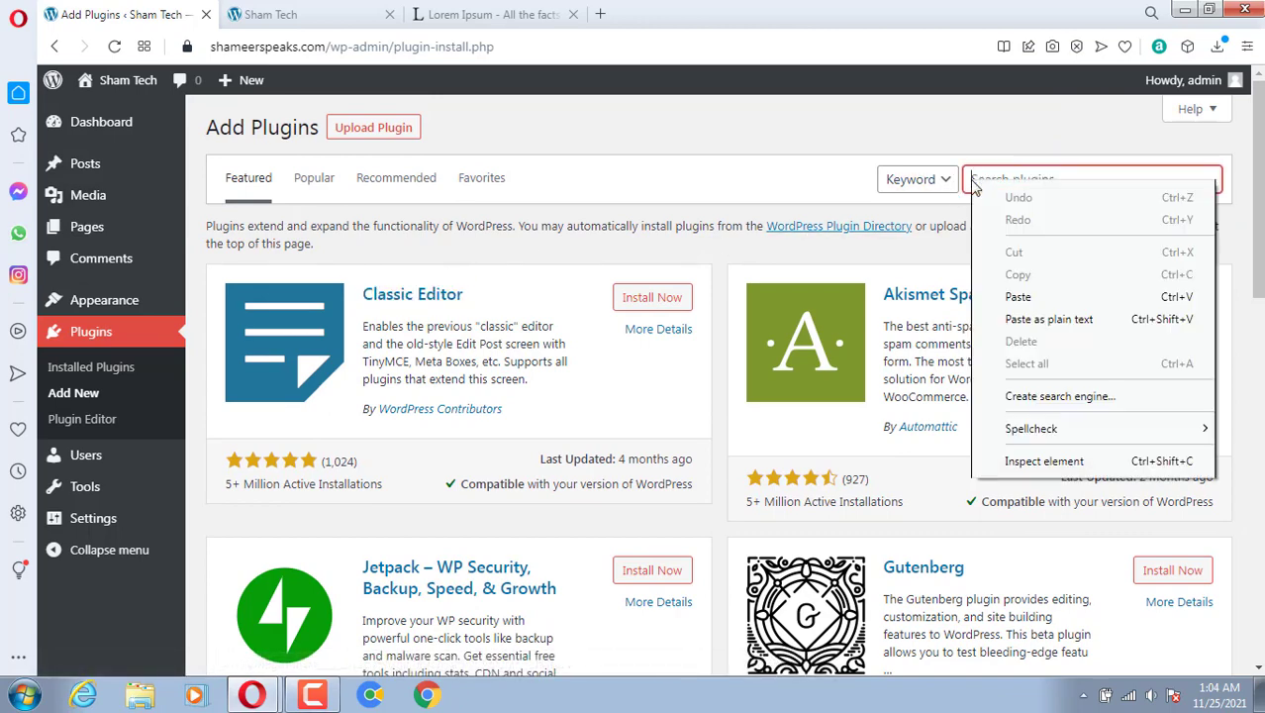
pyautogui.click(1034, 298)
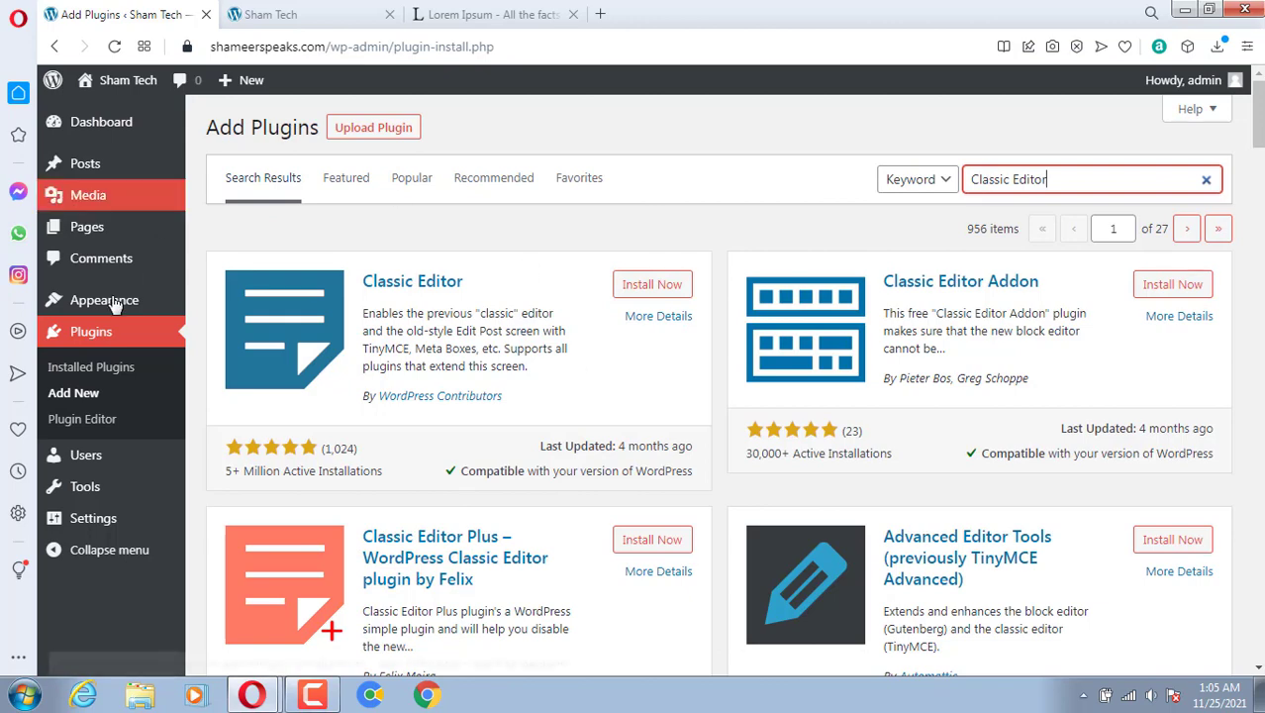
pyautogui.click(668, 287)
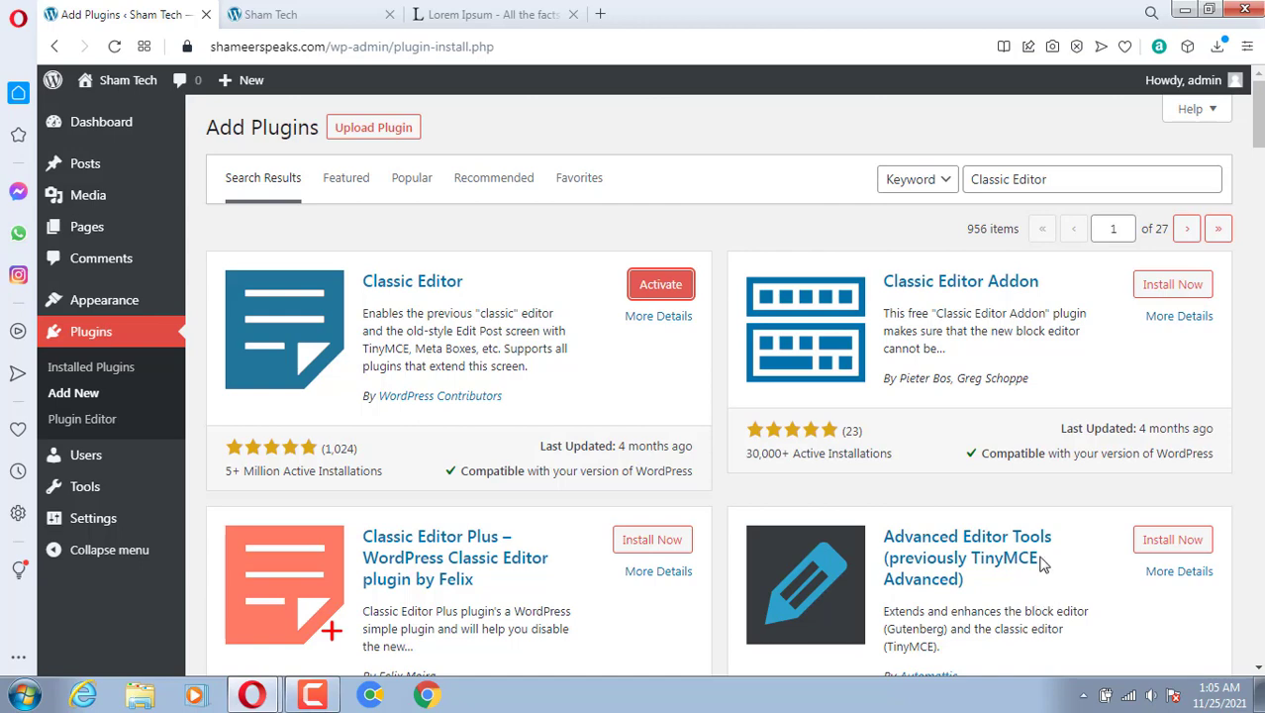
# Install the Advanced Editor Tools (previously TinyMCE Advanced) plugin from the search results.
pyautogui.scroll(-1, 1021, 608)
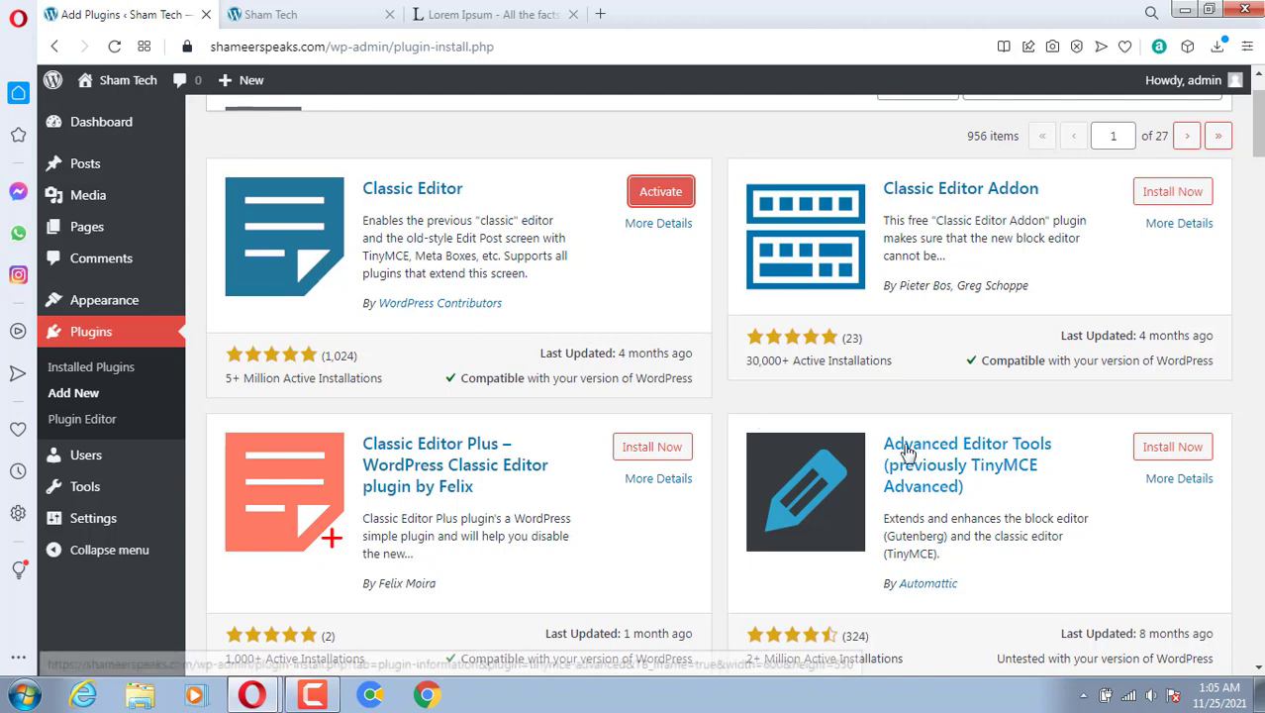
pyautogui.click(1169, 452)
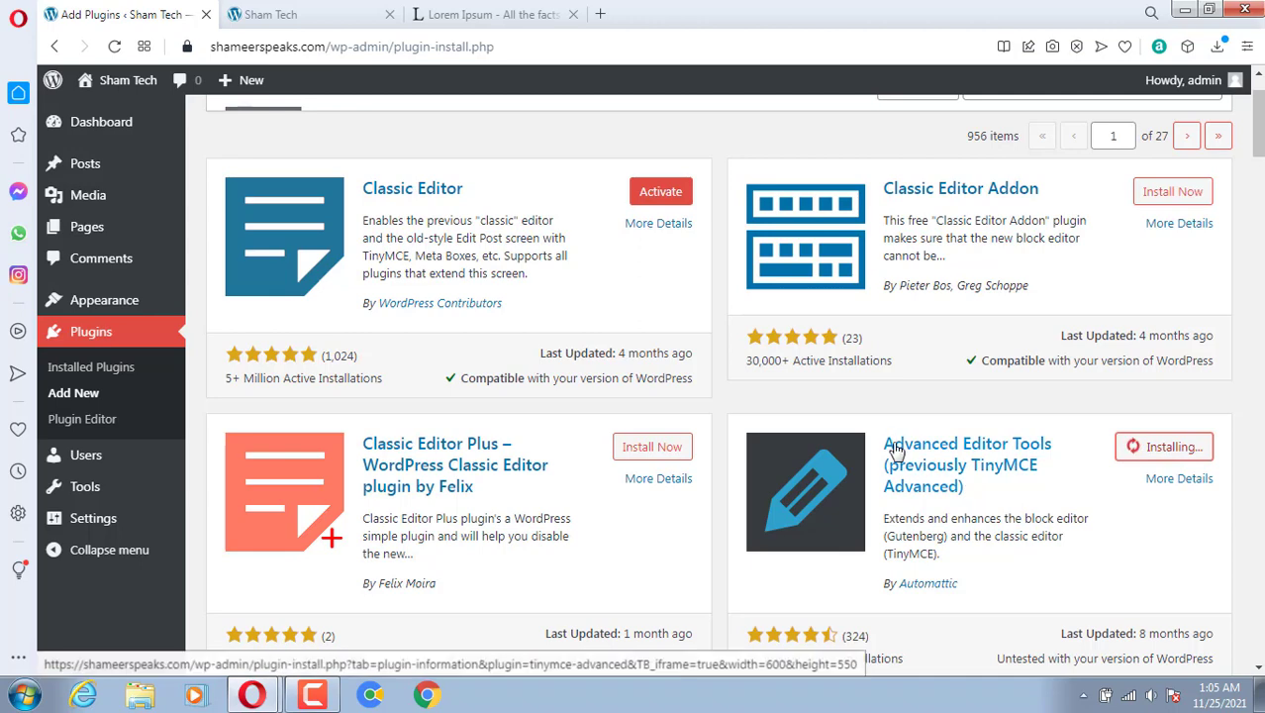
pyautogui.scroll(2, 1099, 198)
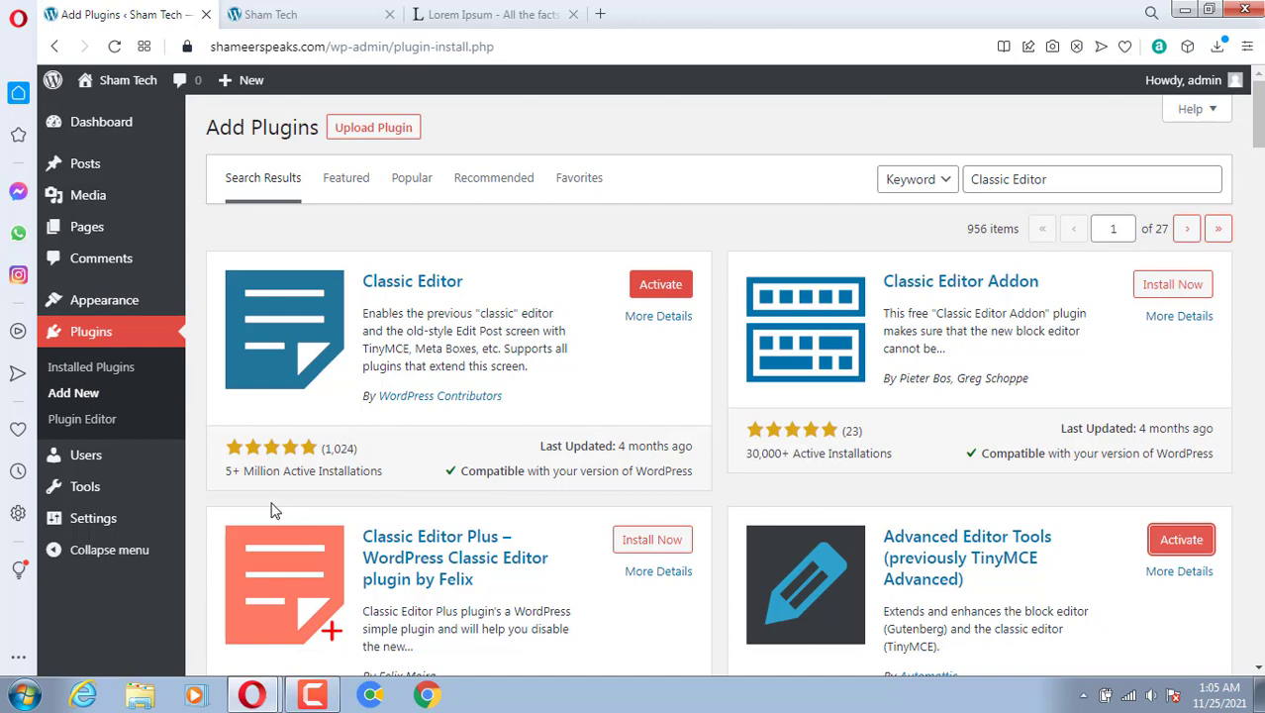
# Delete the Akismet Anti-Spam and Hello Dolly plugins together from the installed plugins list.
pyautogui.click(107, 368)
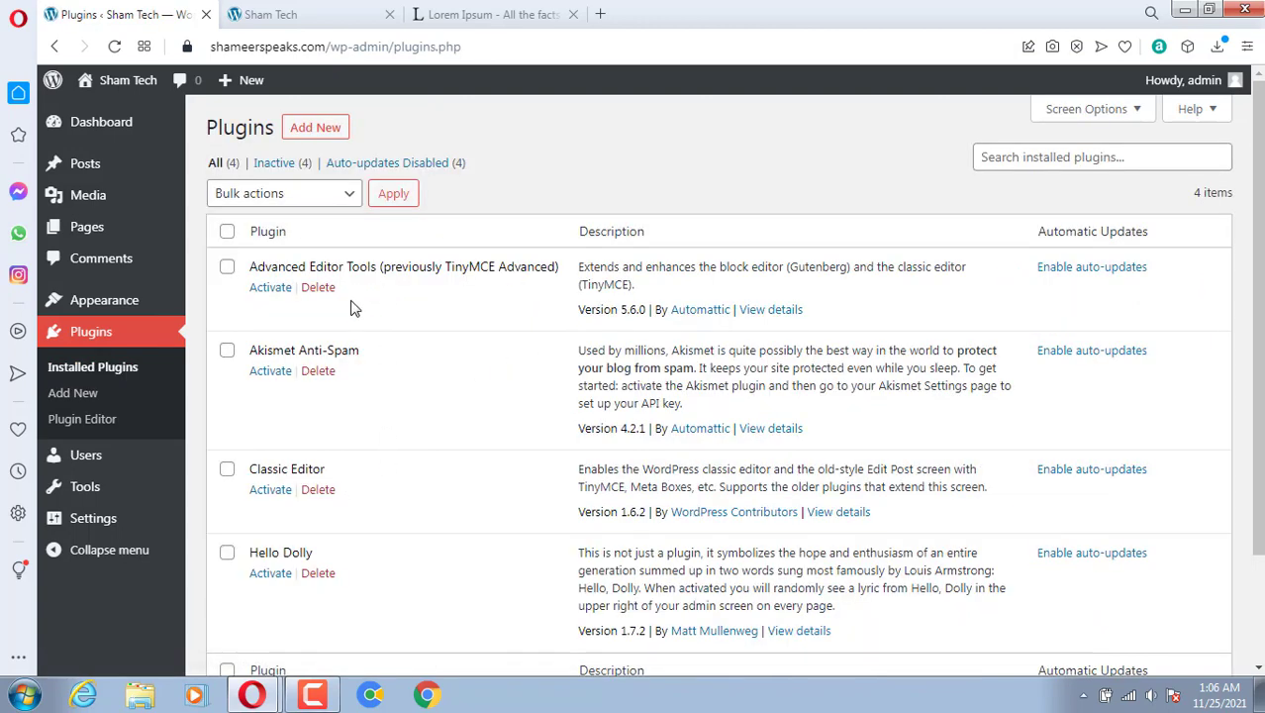
pyautogui.scroll(-2, 463, 507)
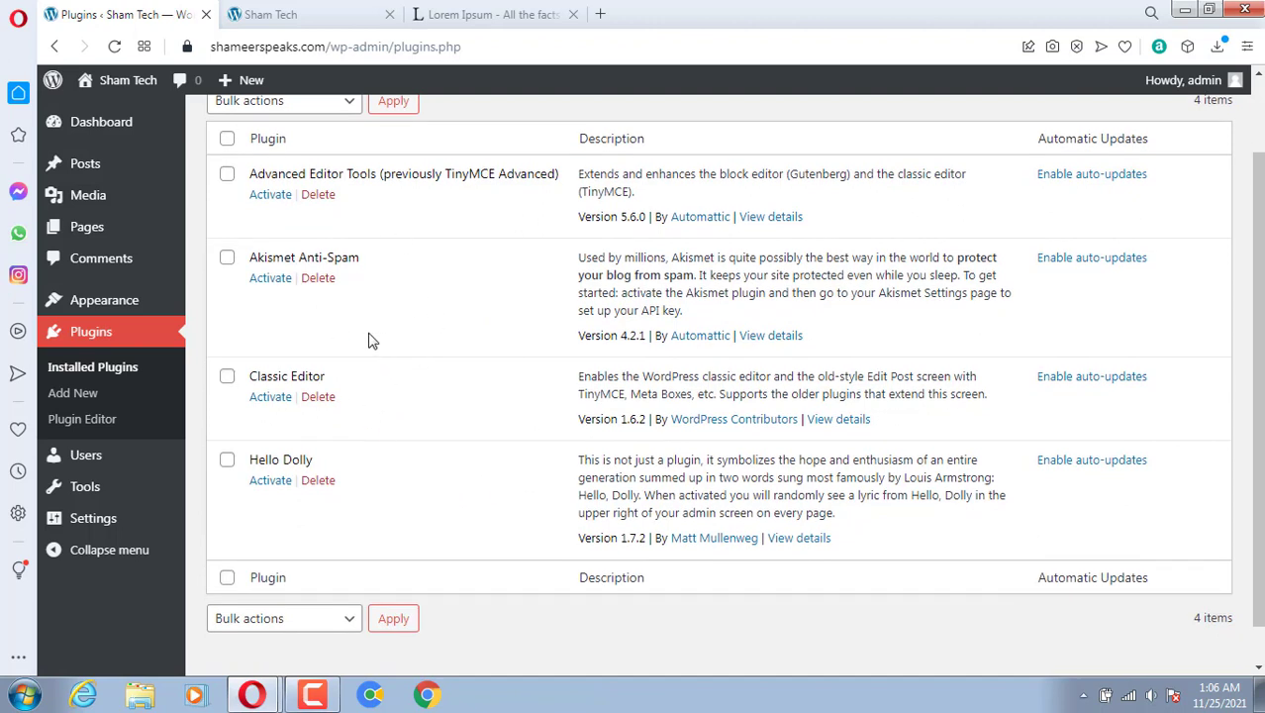
pyautogui.click(228, 259)
pyautogui.click(227, 462)
pyautogui.click(266, 621)
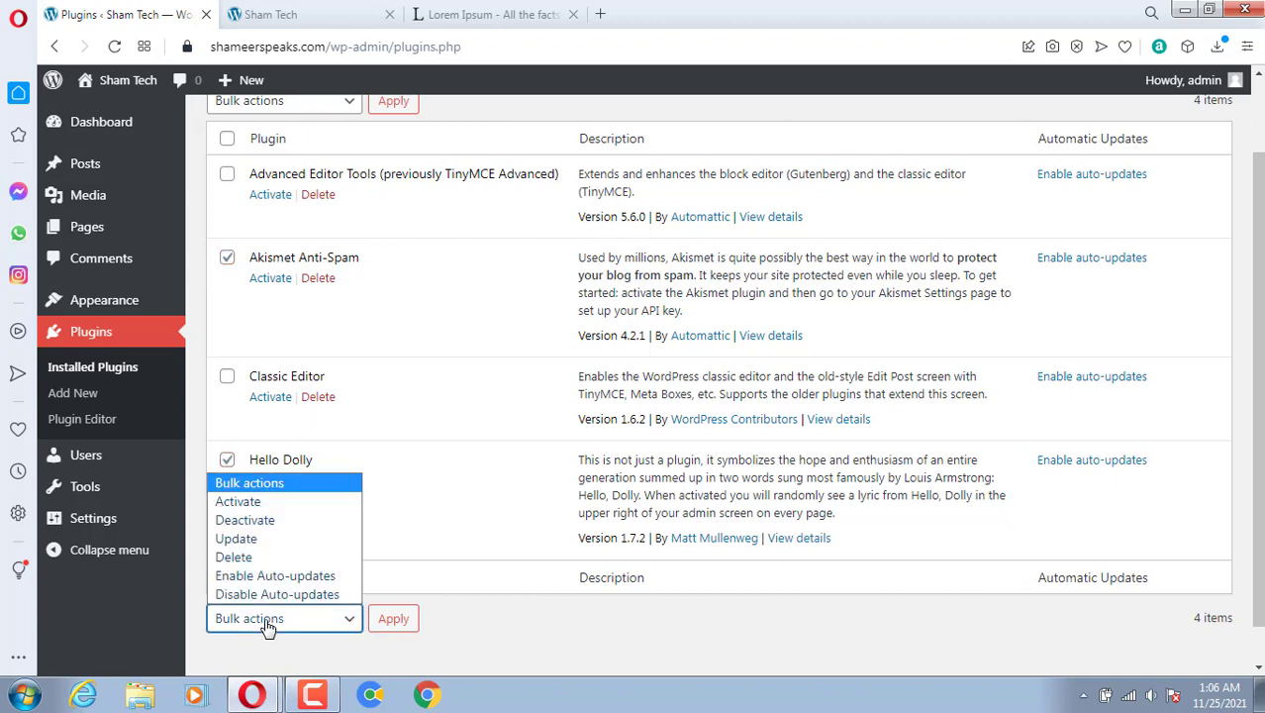
pyautogui.click(252, 558)
pyautogui.click(396, 623)
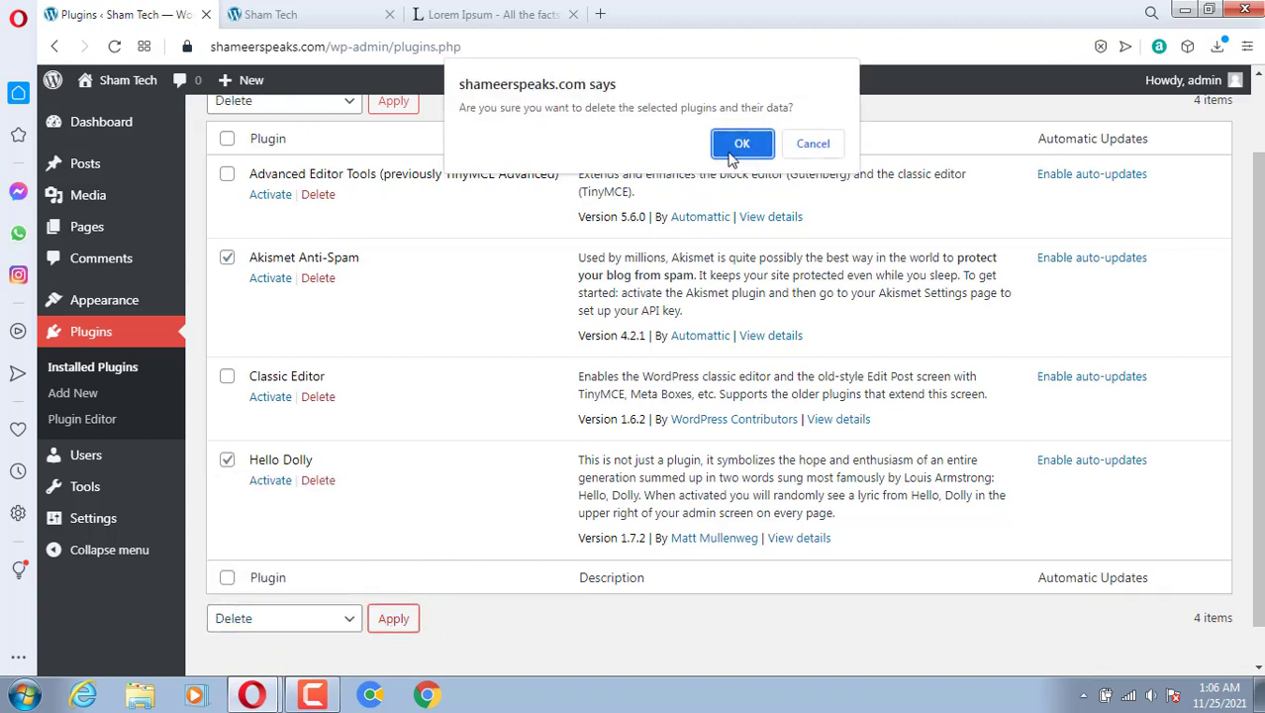
pyautogui.click(741, 144)
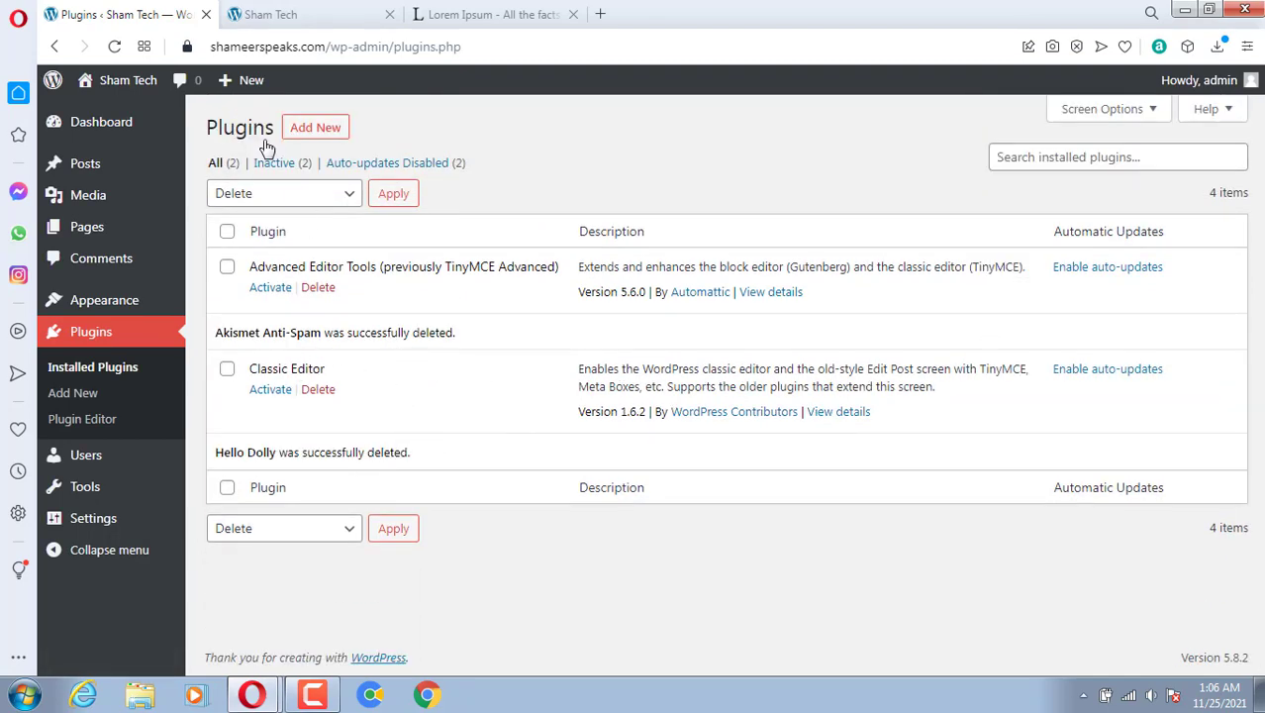
# Activate the Advanced Editor Tools and Classic Editor plugins together with a bulk action.
pyautogui.click(228, 232)
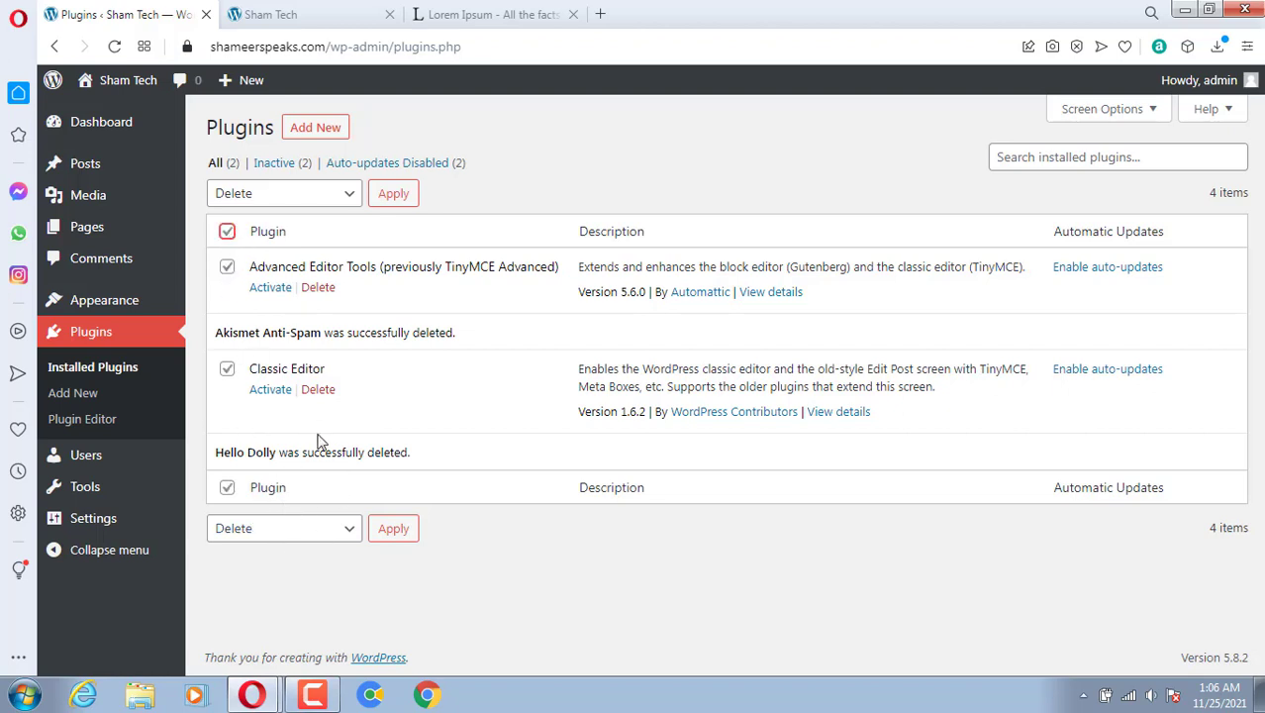
pyautogui.click(327, 536)
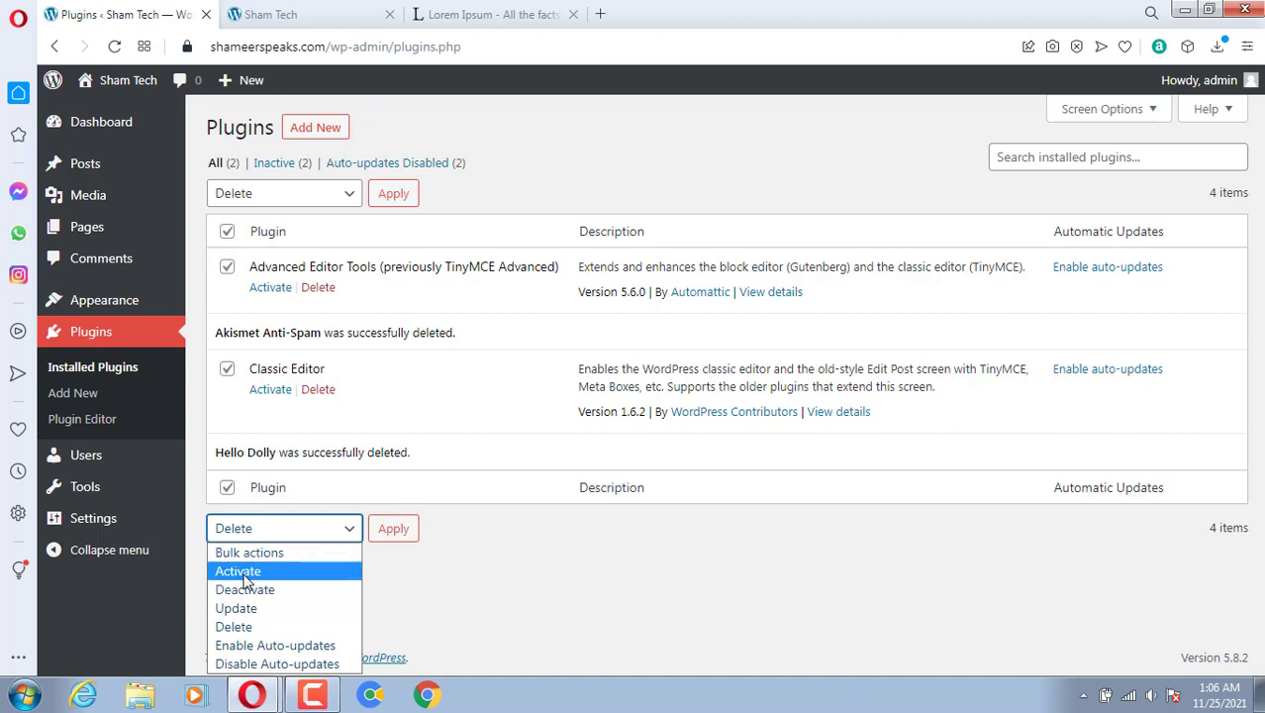
pyautogui.click(246, 577)
pyautogui.click(380, 532)
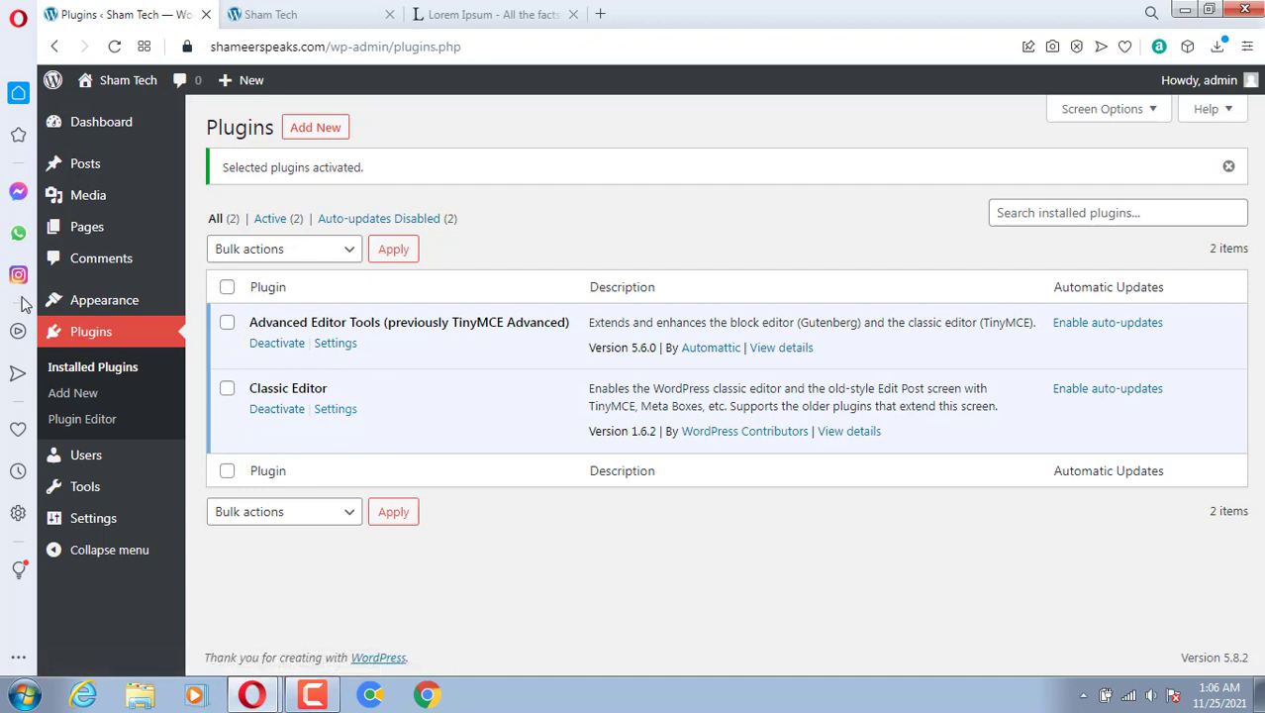
# Start a new post and look over the classic editor's layout.
pyautogui.moveTo(91, 203)
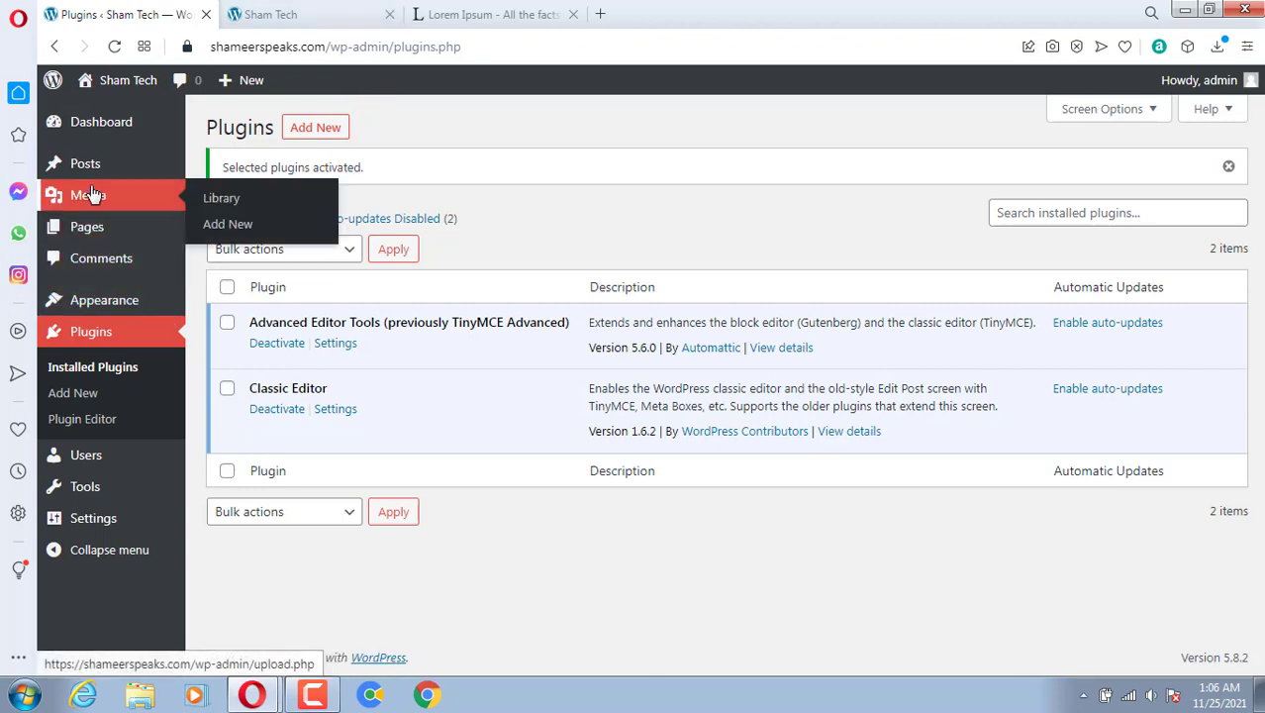
pyautogui.click(236, 194)
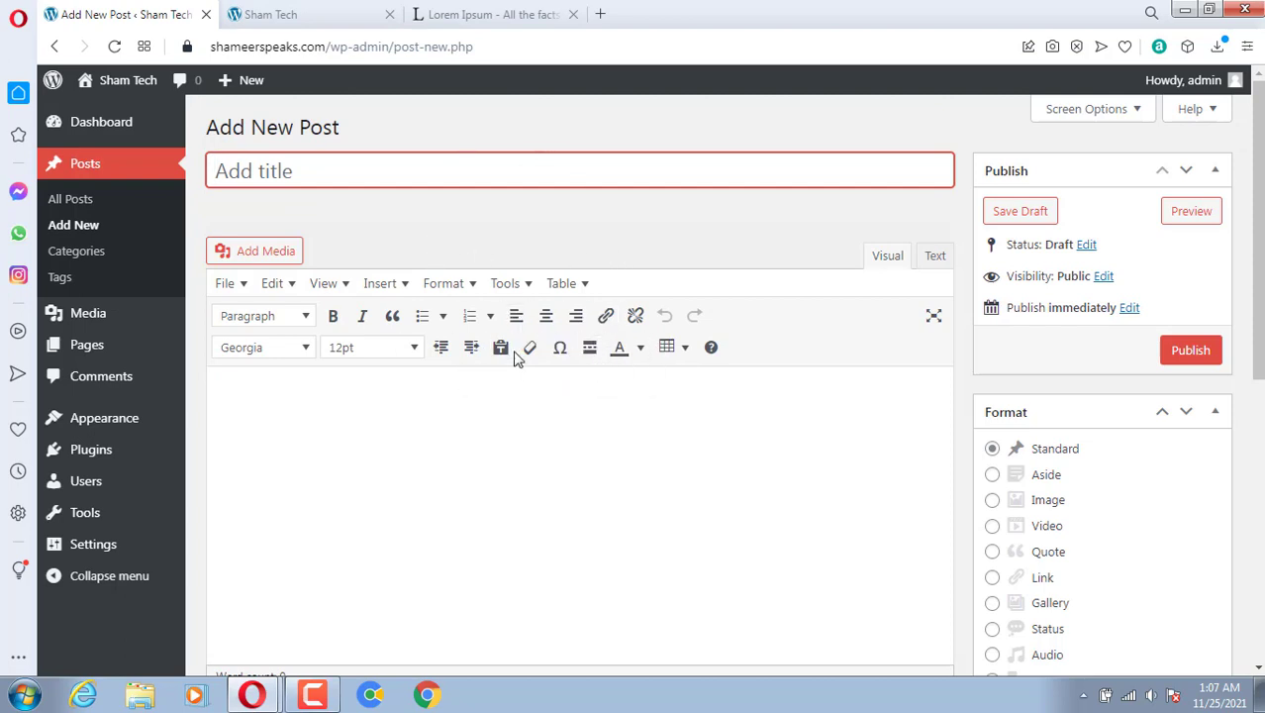
pyautogui.scroll(-1, 639, 332)
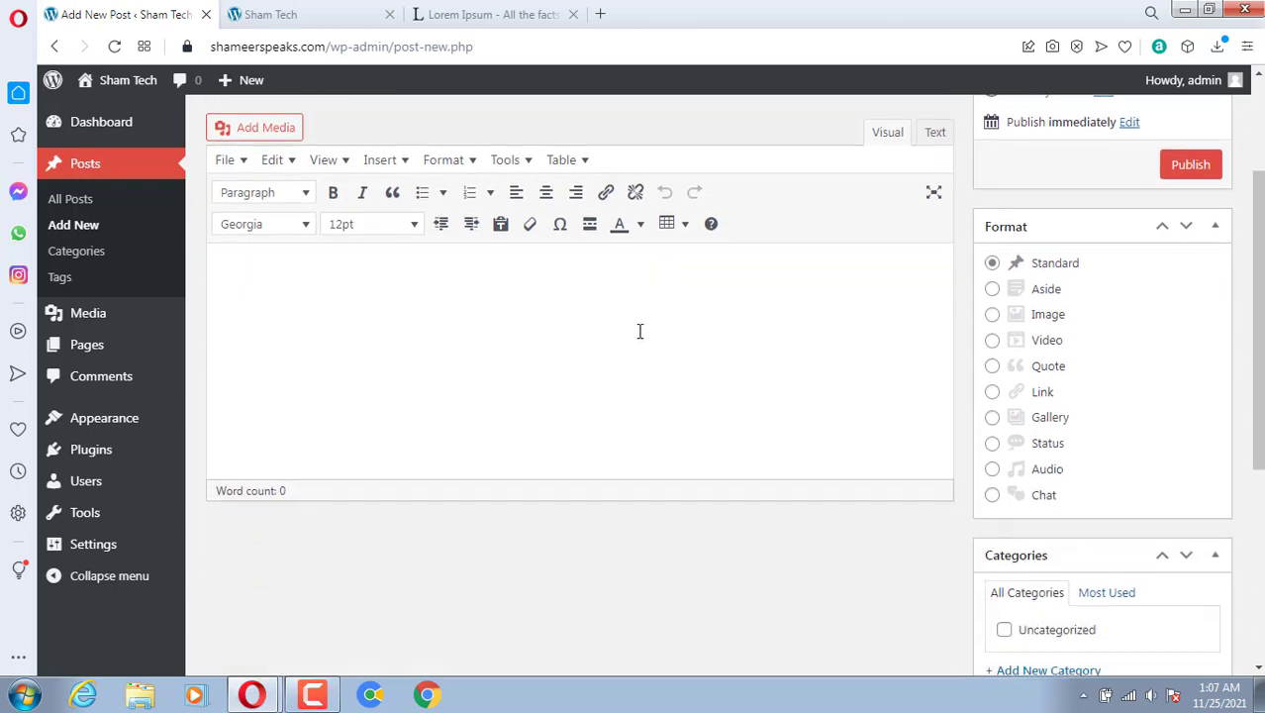
pyautogui.scroll(1, 404, 386)
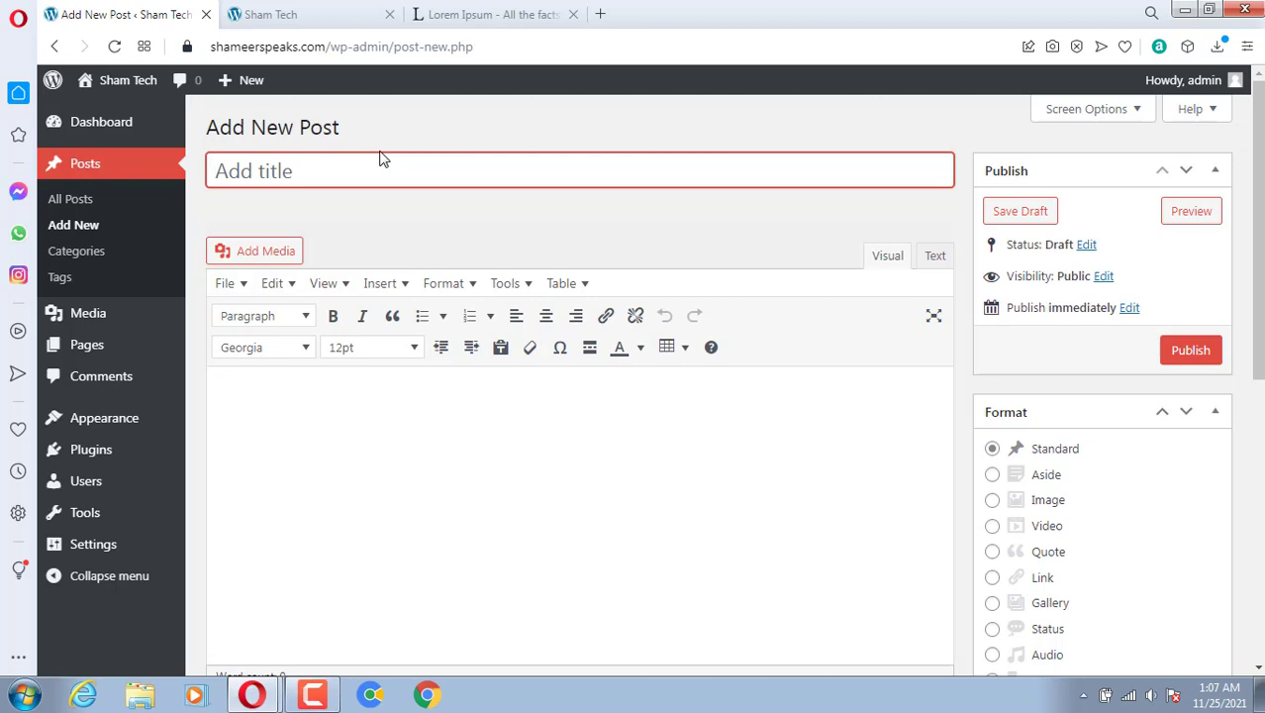
# Enter "How To Download GTA V On PC" as the title of the new post.
pyautogui.write('Hwo')
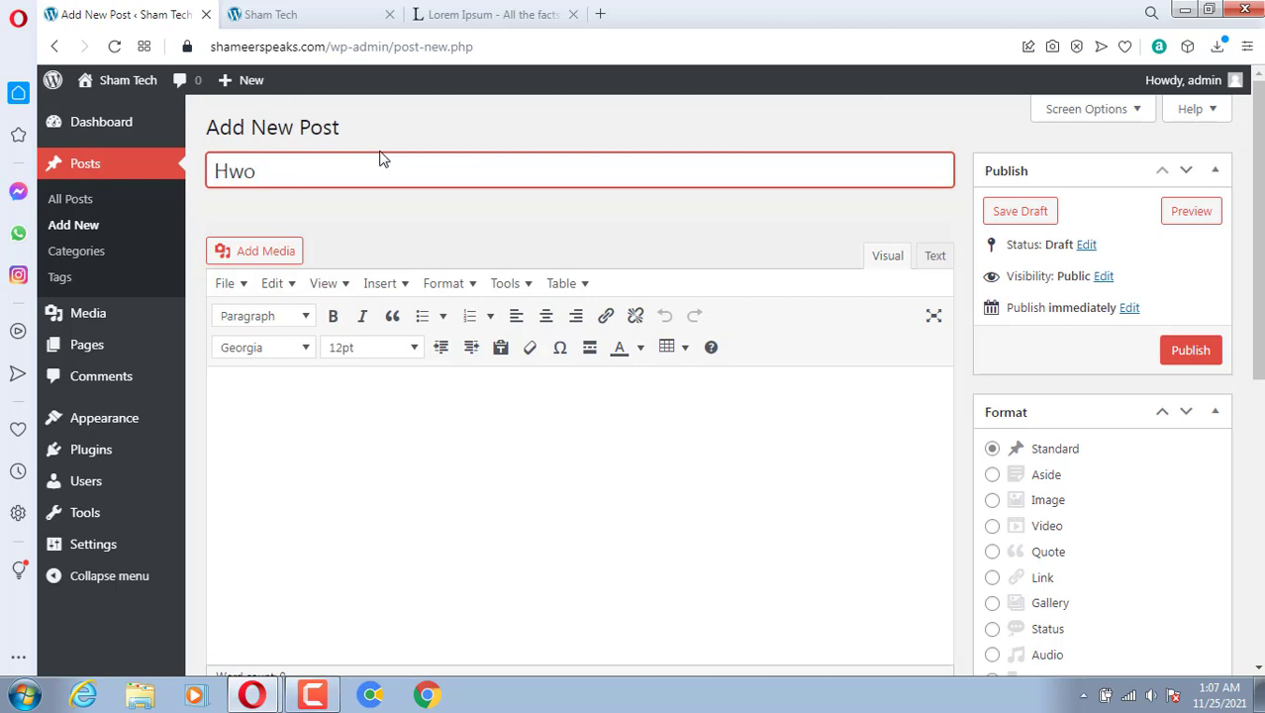
pyautogui.press('BackSpace')
pyautogui.press('BackSpace')
pyautogui.press('BackSpace')
pyautogui.write('ow To Downloa')
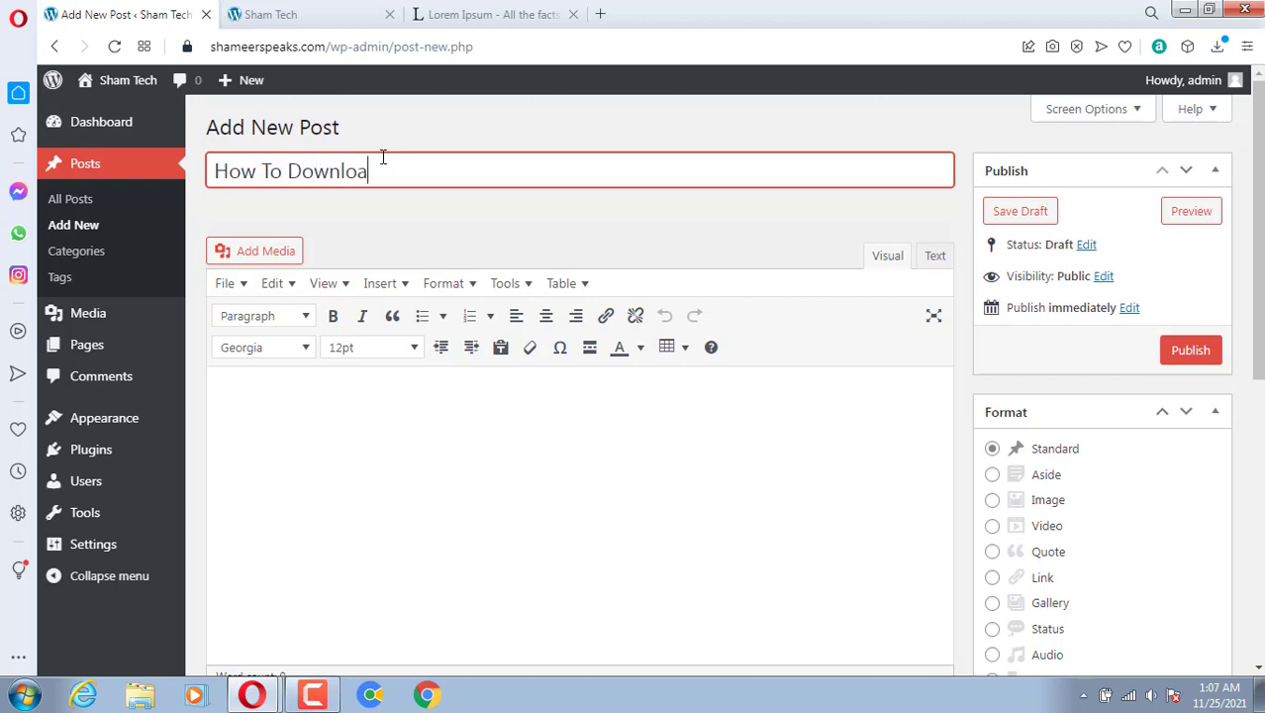
pyautogui.write('dTT')
pyautogui.press('BackSpace')
pyautogui.press('BackSpace')
pyautogui.write('GTA')
pyautogui.hotkey('ctrl', 'shift', 'Left')
pyautogui.press('BackSpace')
pyautogui.write('GTA V On PC')
pyautogui.moveTo(472, 171); pyautogui.dragTo(459, 172)
pyautogui.click(273, 170)
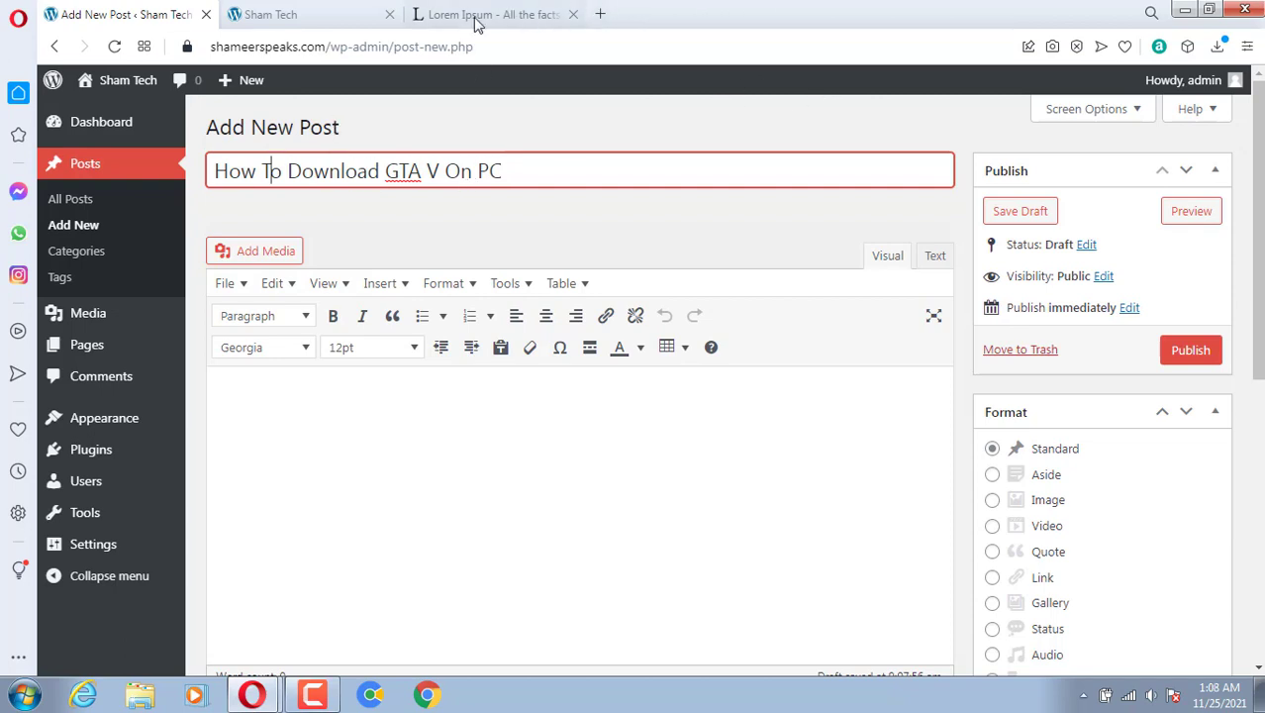
# Copy the full title of the new post to the clipboard.
pyautogui.rightClick(137, 18)
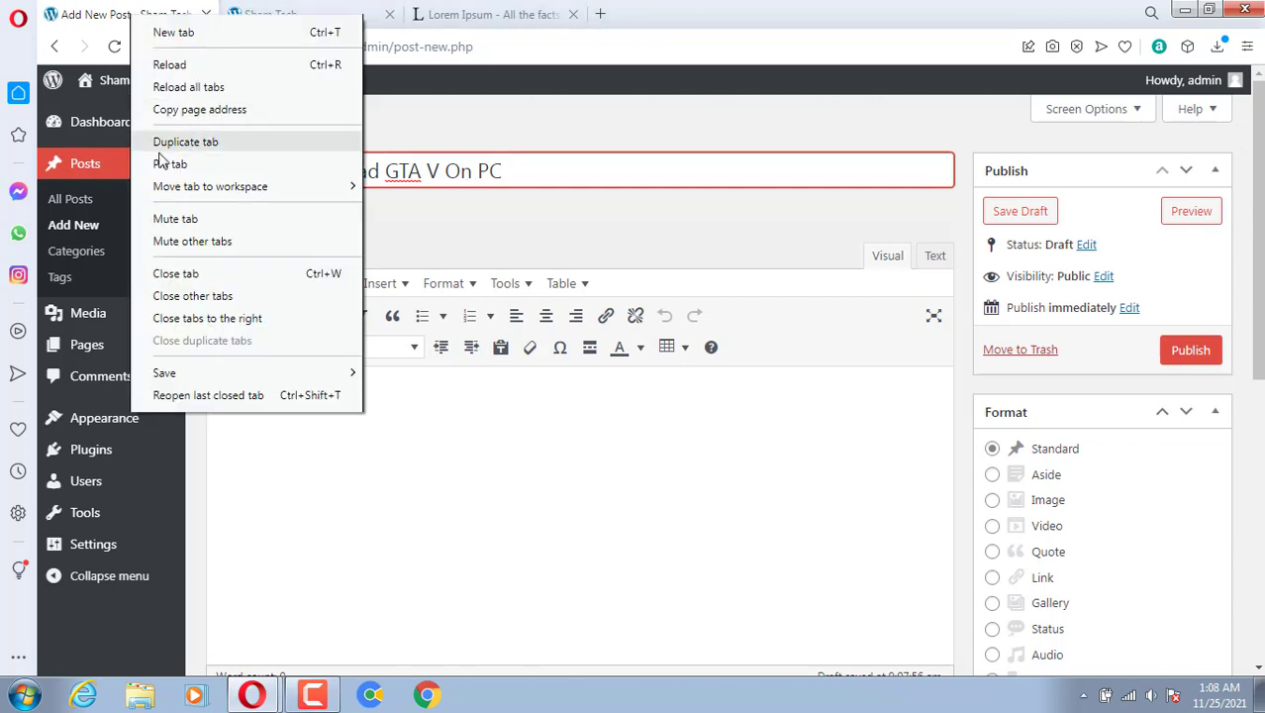
pyautogui.tripleClick(464, 165)
pyautogui.rightClick(464, 164)
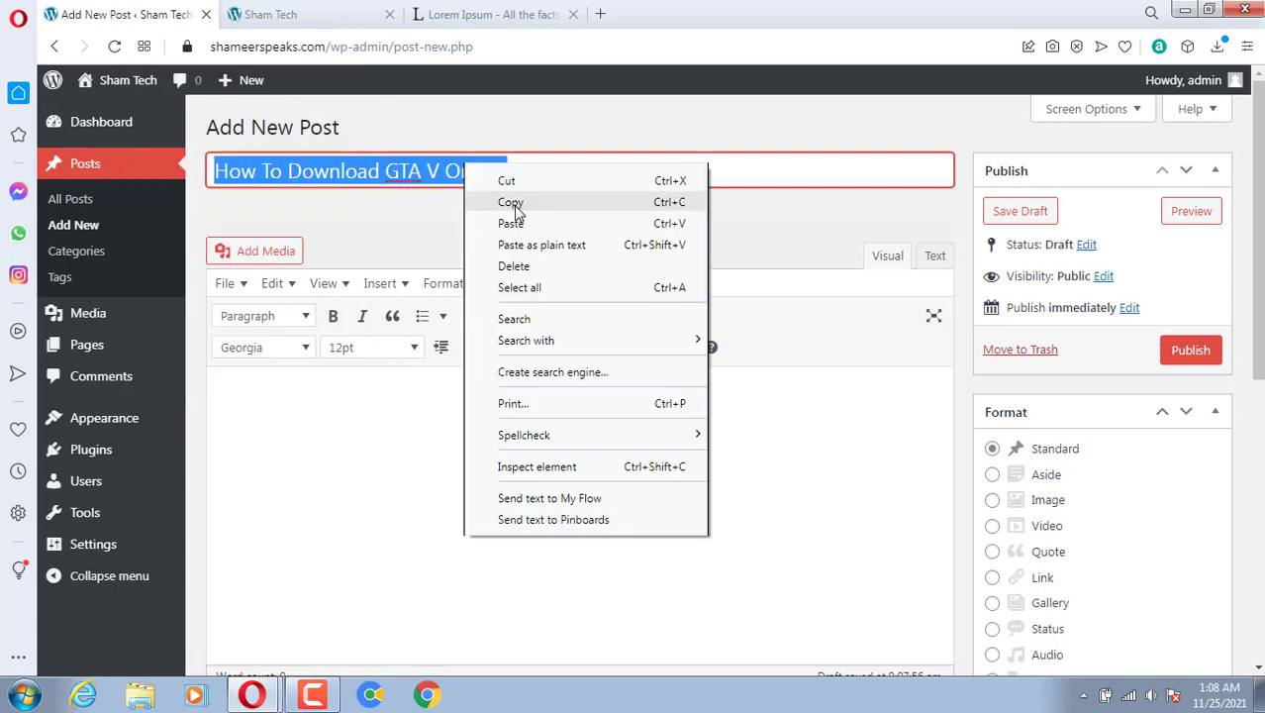
pyautogui.click(515, 208)
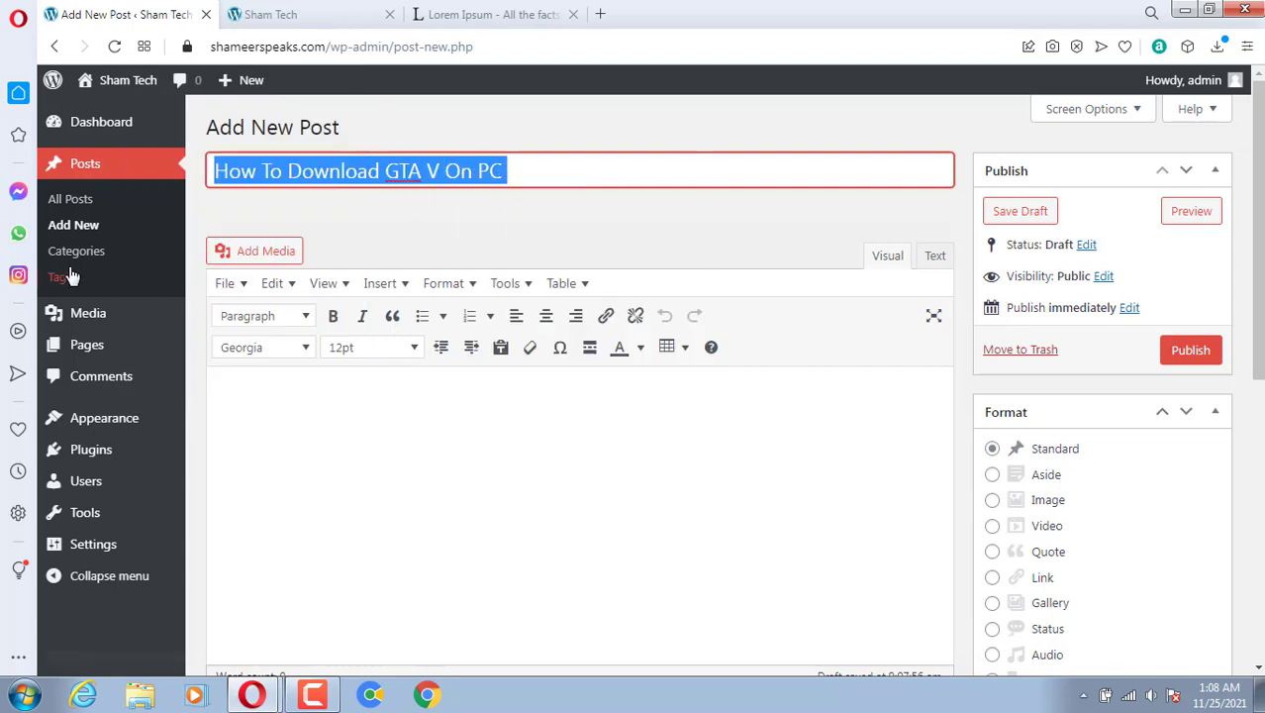
# Move the "Hello world!" post to the trash with a bulk action in the list of all posts.
pyautogui.click(69, 204)
pyautogui.click(742, 144)
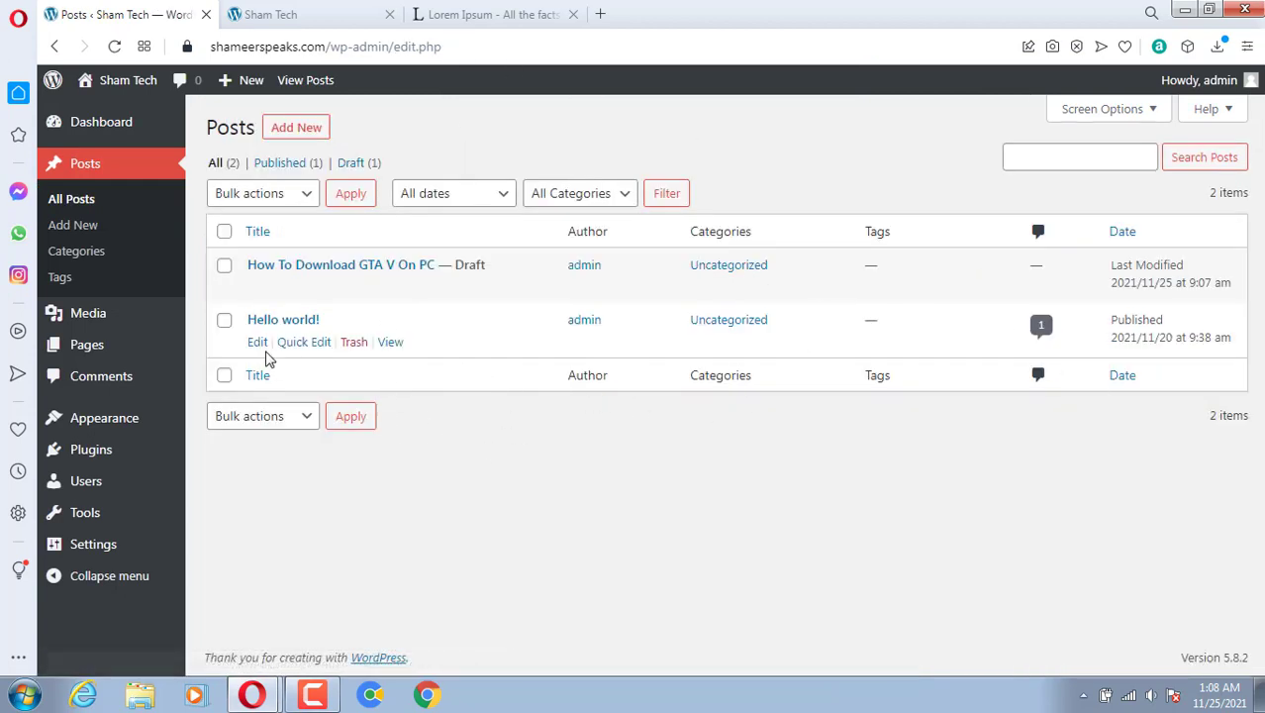
pyautogui.click(223, 320)
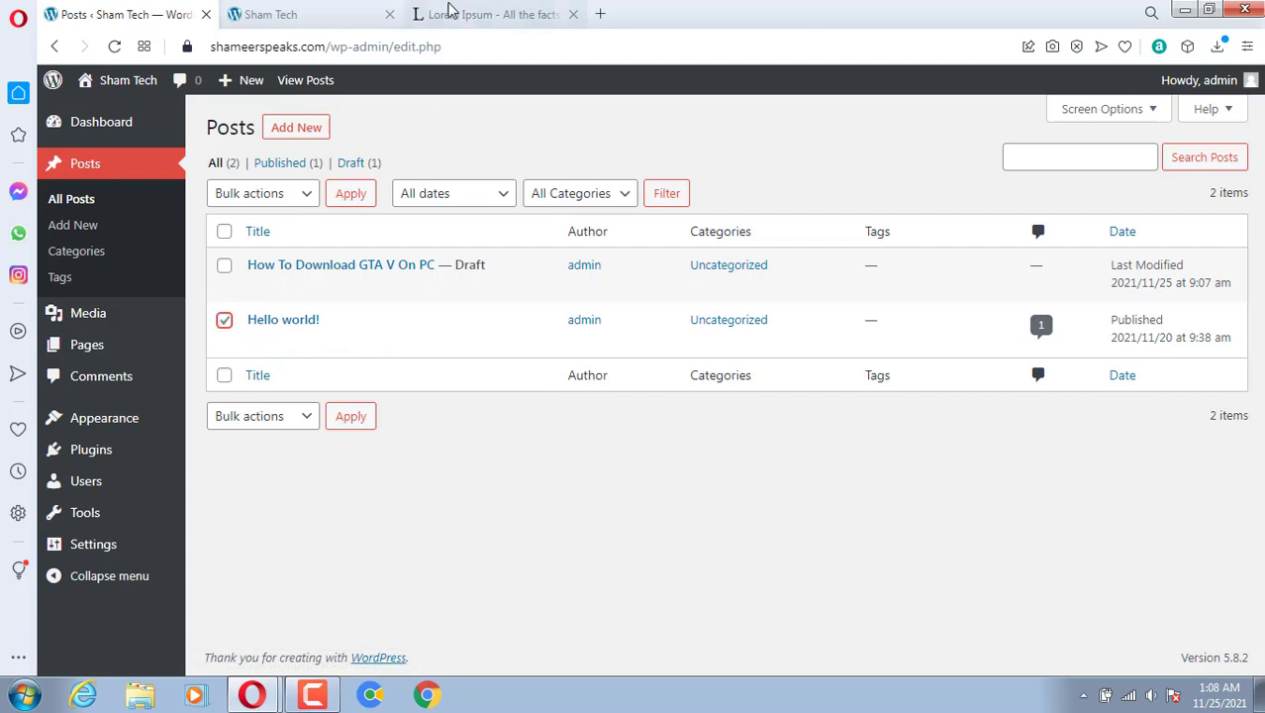
pyautogui.click(328, 8)
pyautogui.scroll(-2, 586, 409)
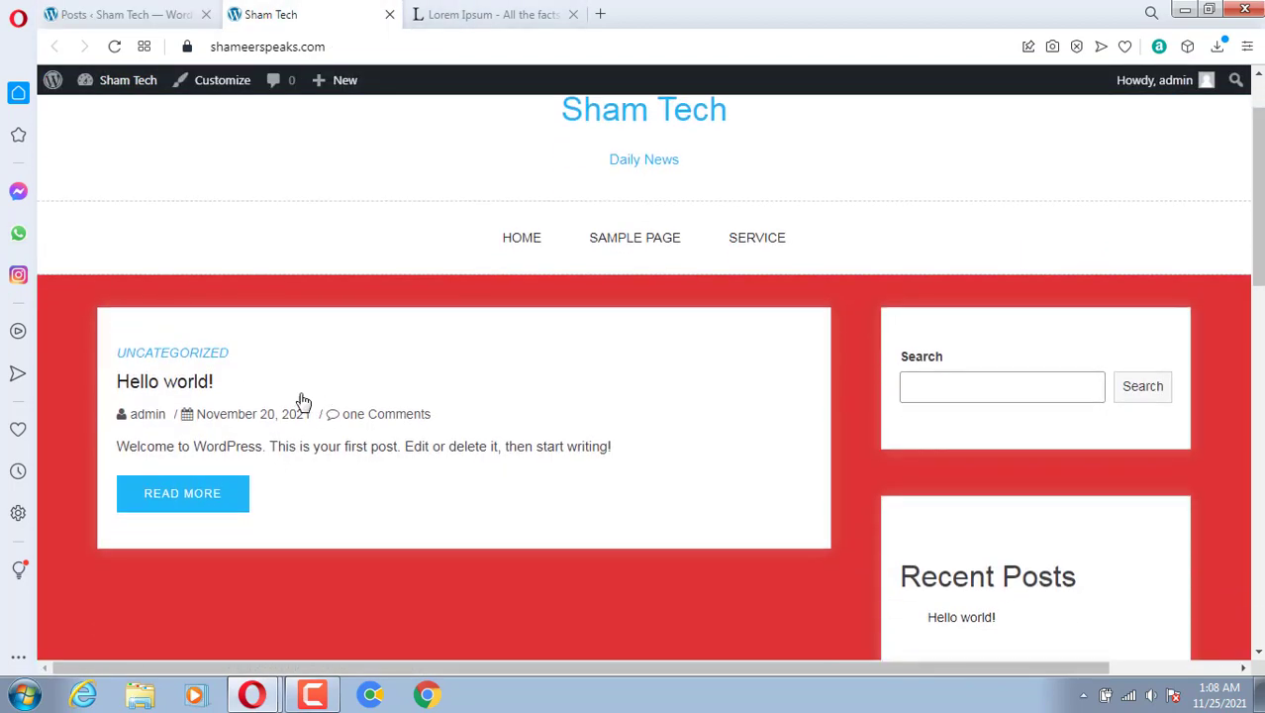
pyautogui.click(103, 17)
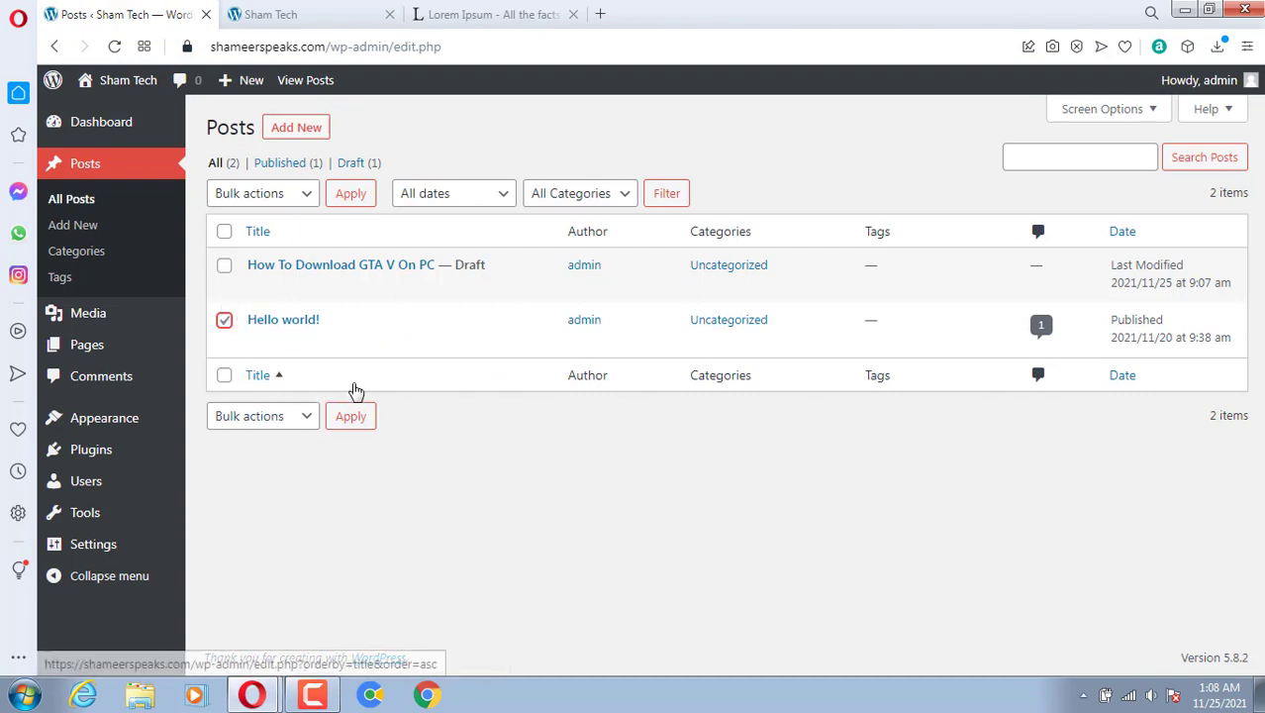
pyautogui.moveTo(366, 352)
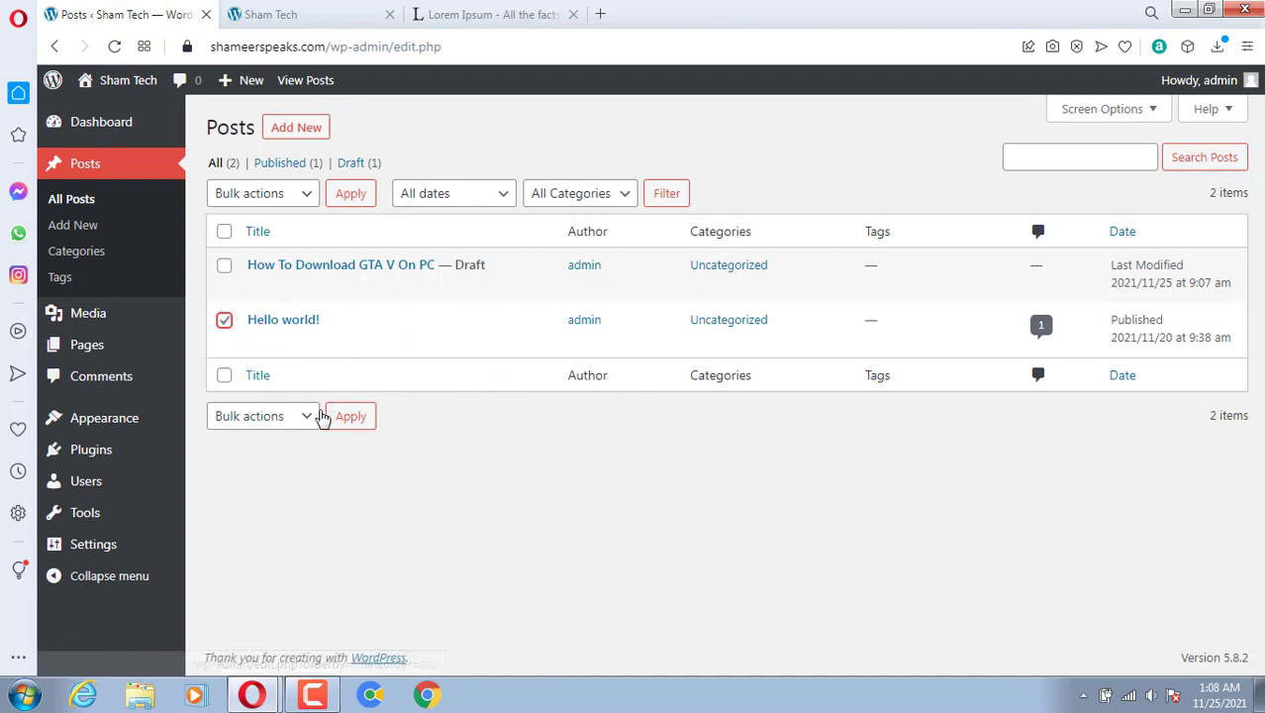
pyautogui.click(313, 417)
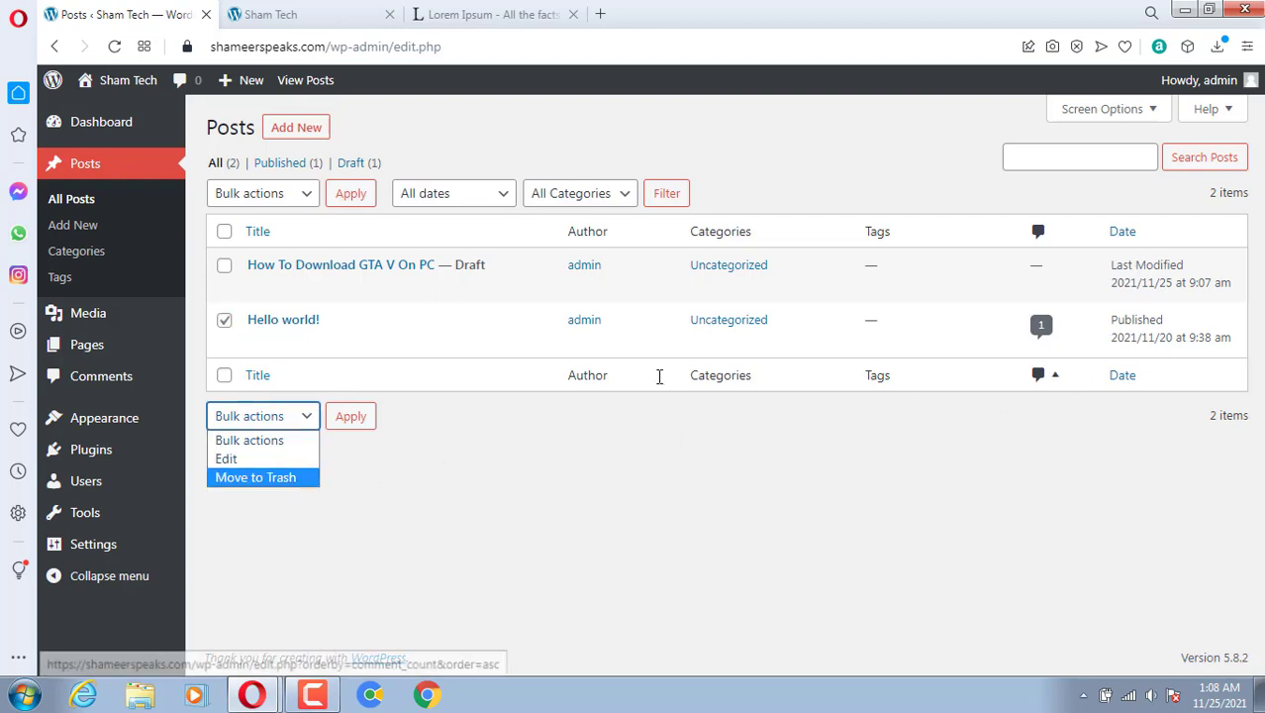
pyautogui.click(269, 479)
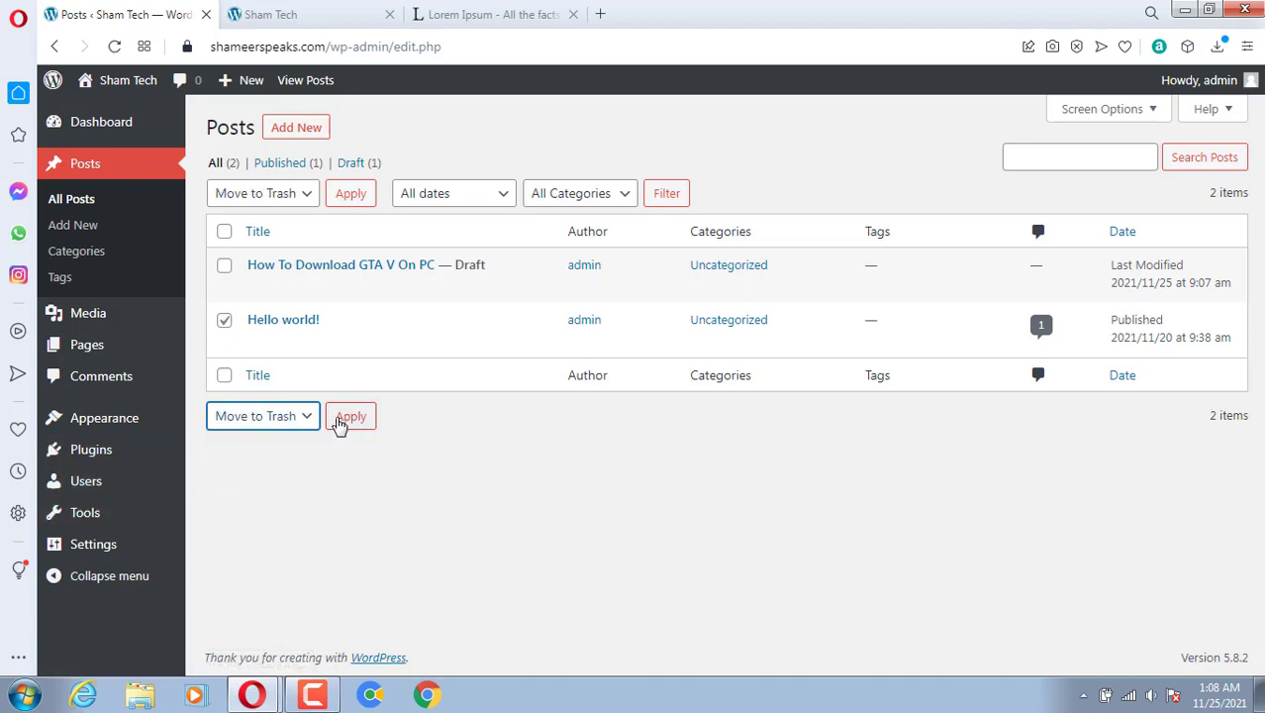
pyautogui.click(339, 419)
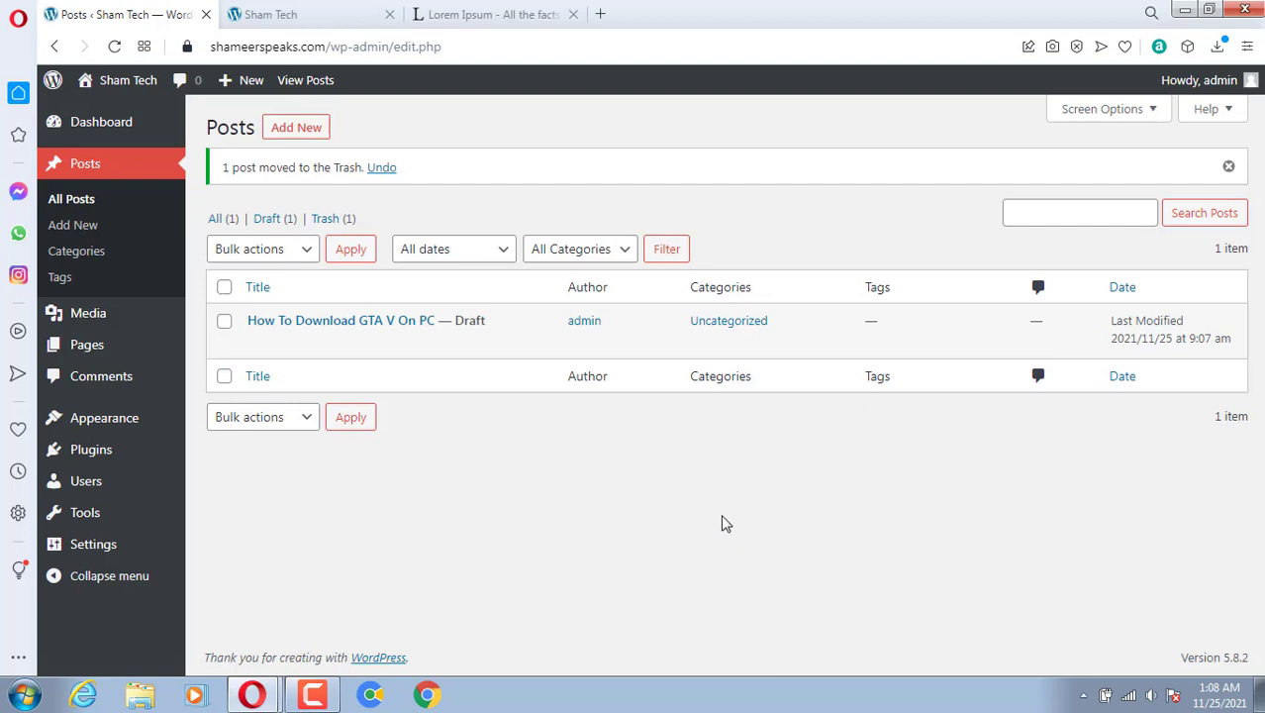
# Reload the Sham Tech home page to check which posts it shows, and return to the posts list.
pyautogui.click(317, 14)
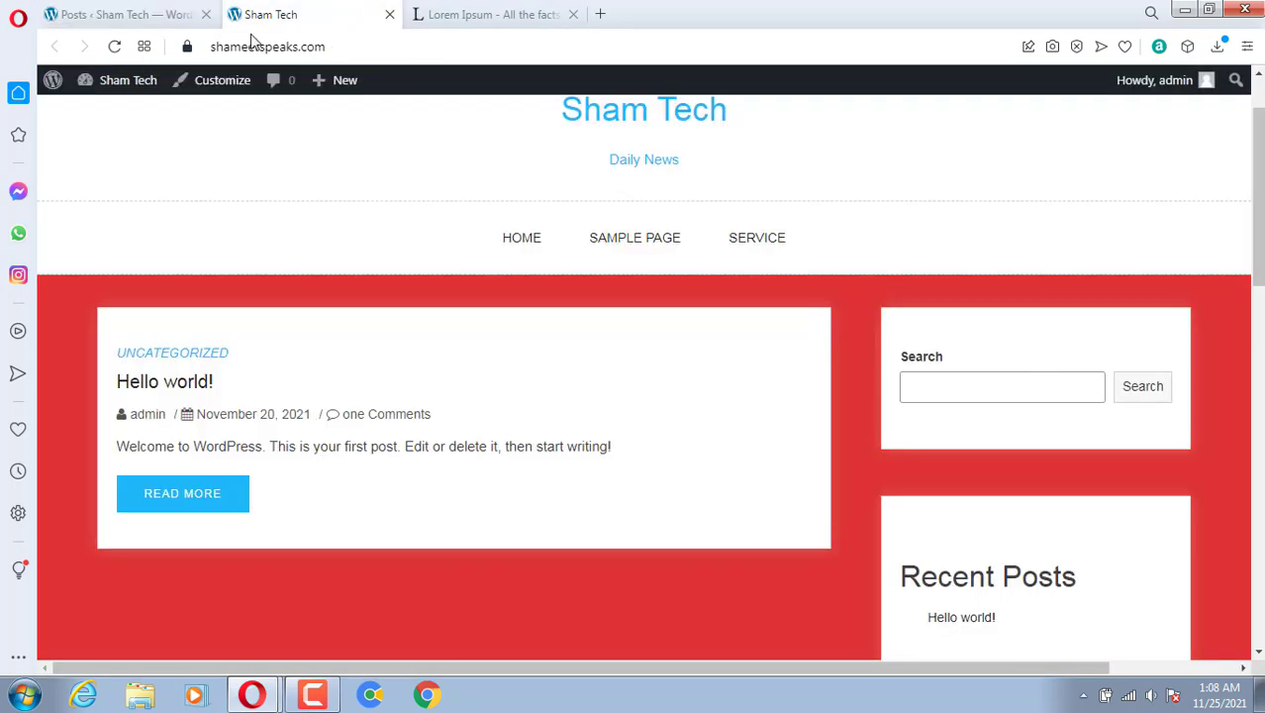
pyautogui.click(113, 47)
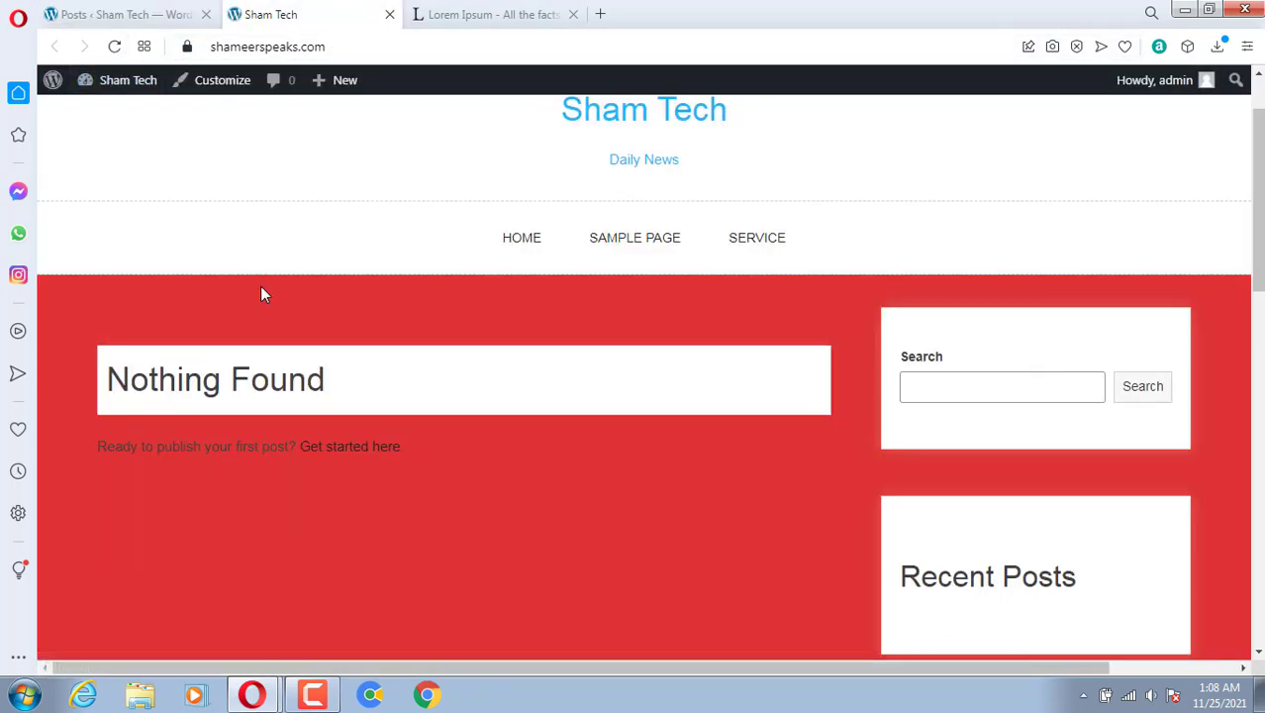
pyautogui.click(107, 14)
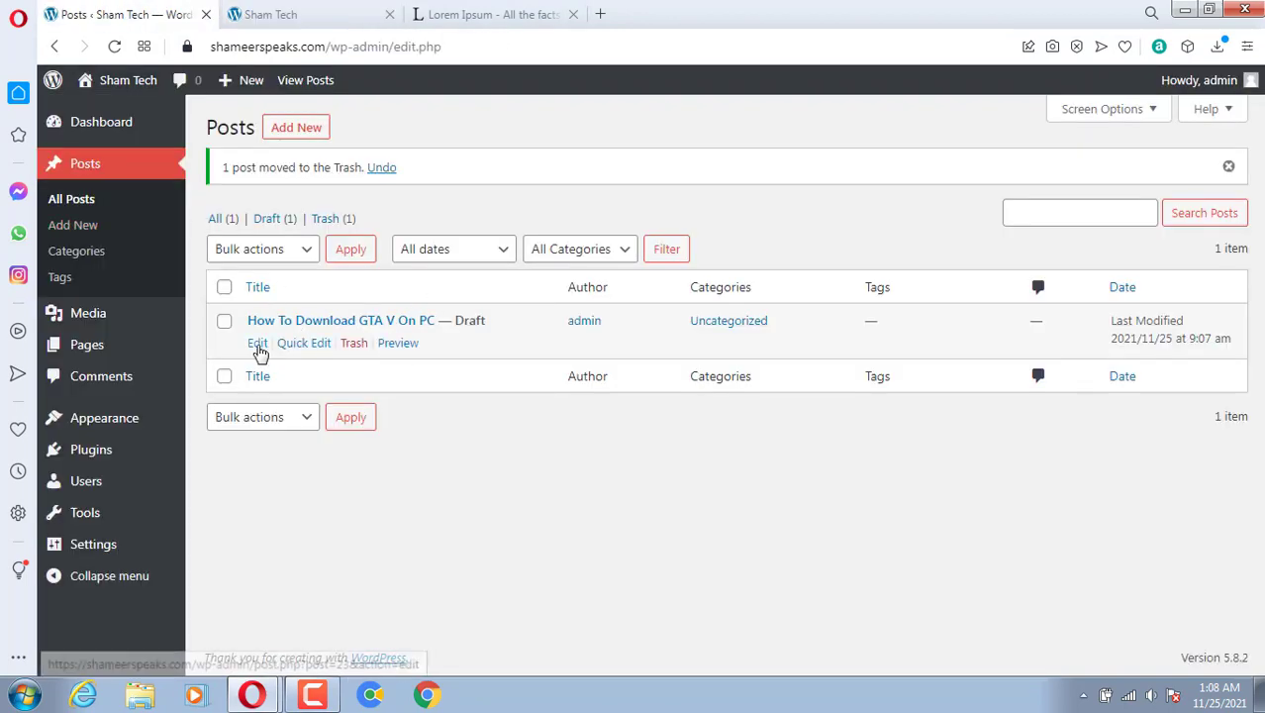
# Open the "How To Download GTA V On PC" draft for editing.
pyautogui.click(256, 342)
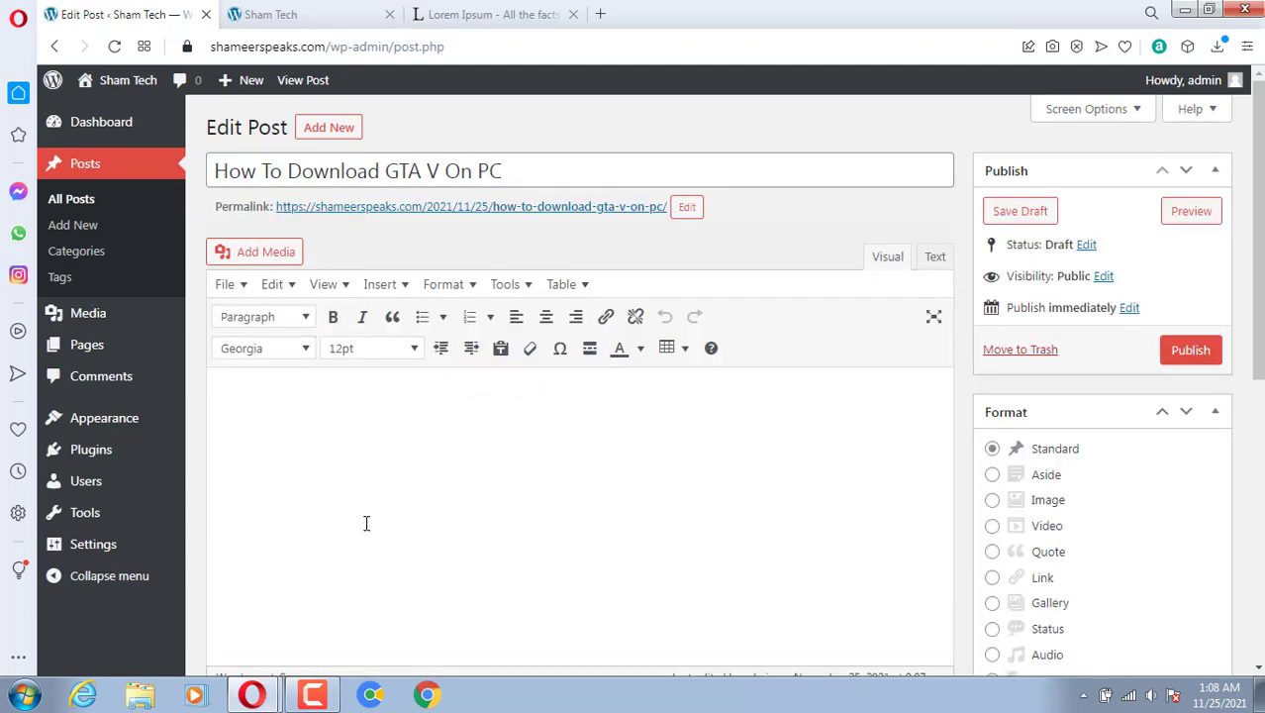
pyautogui.scroll(-1, 311, 387)
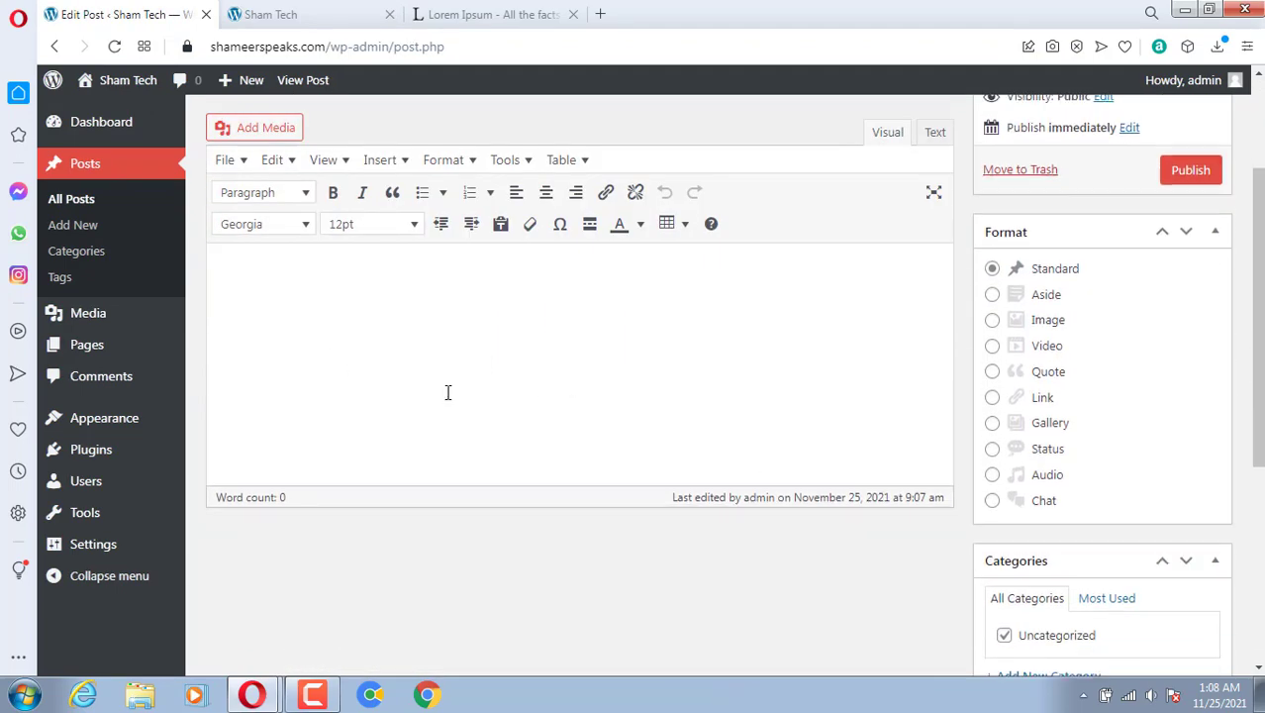
pyautogui.scroll(1, 446, 393)
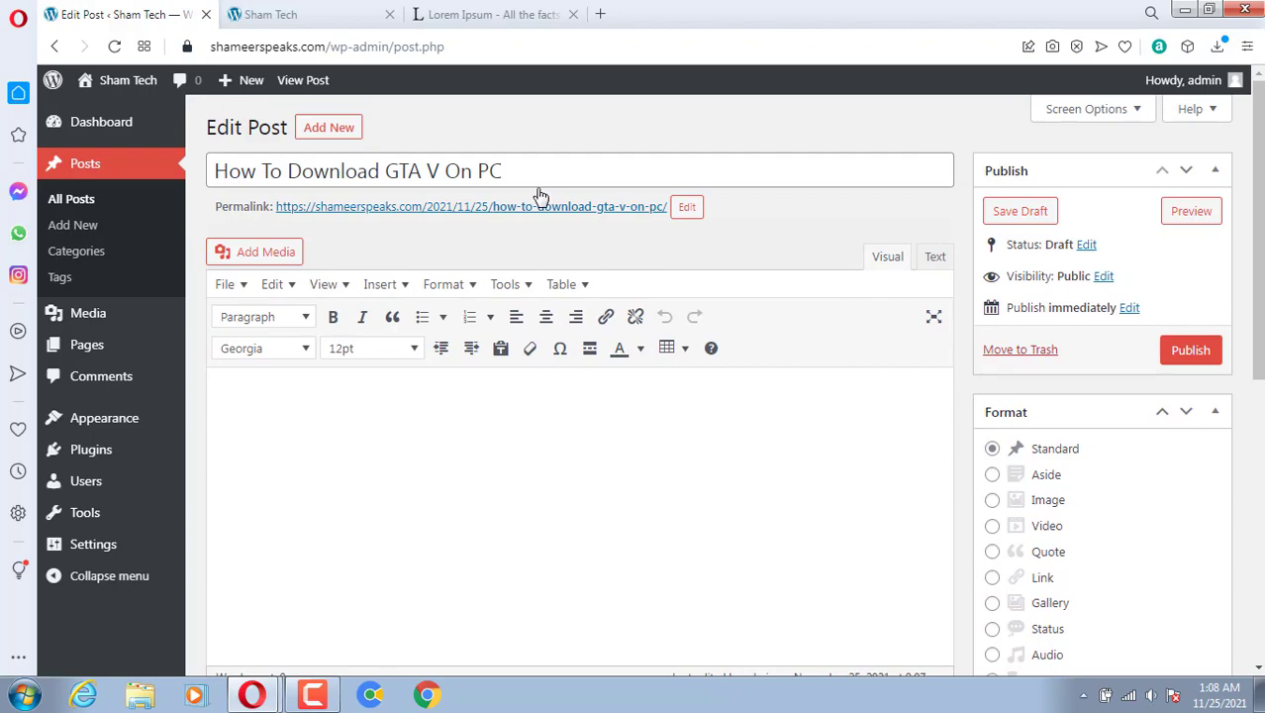
# Look over the Lorem Ipsum page that is already open in the browser.
pyautogui.click(435, 14)
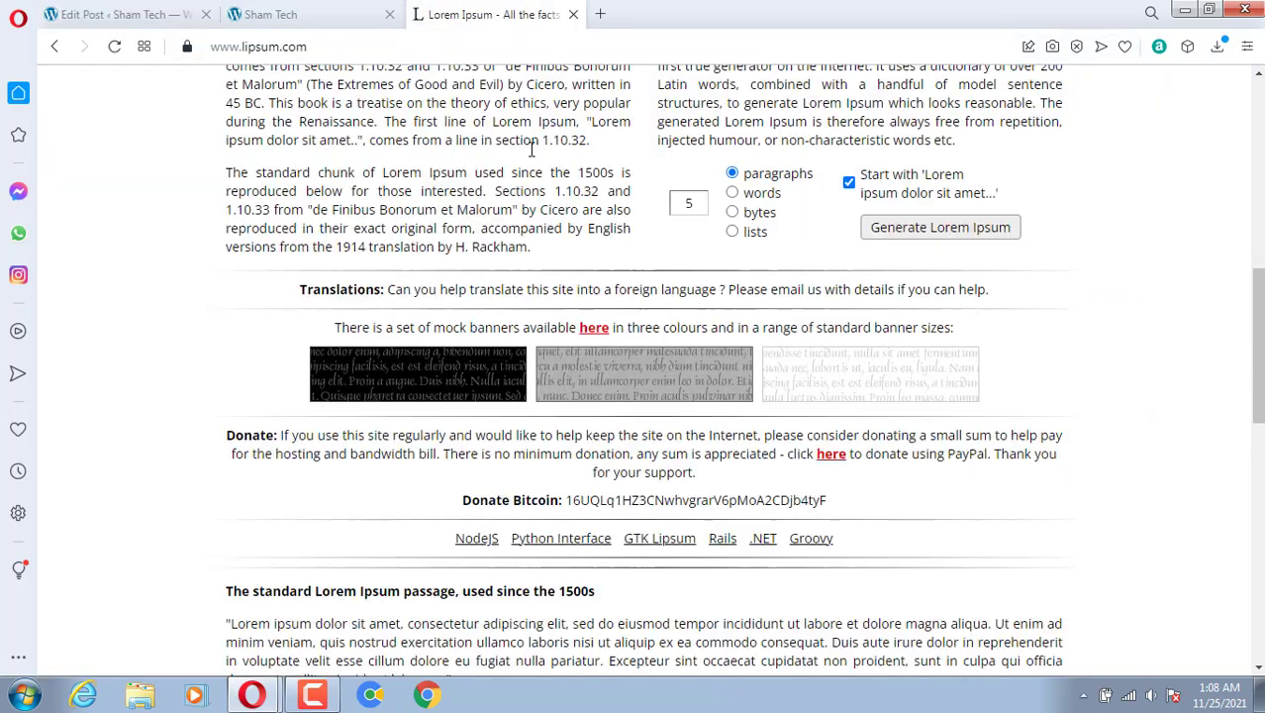
pyautogui.scroll(3, 500, 255)
pyautogui.scroll(5, 501, 255)
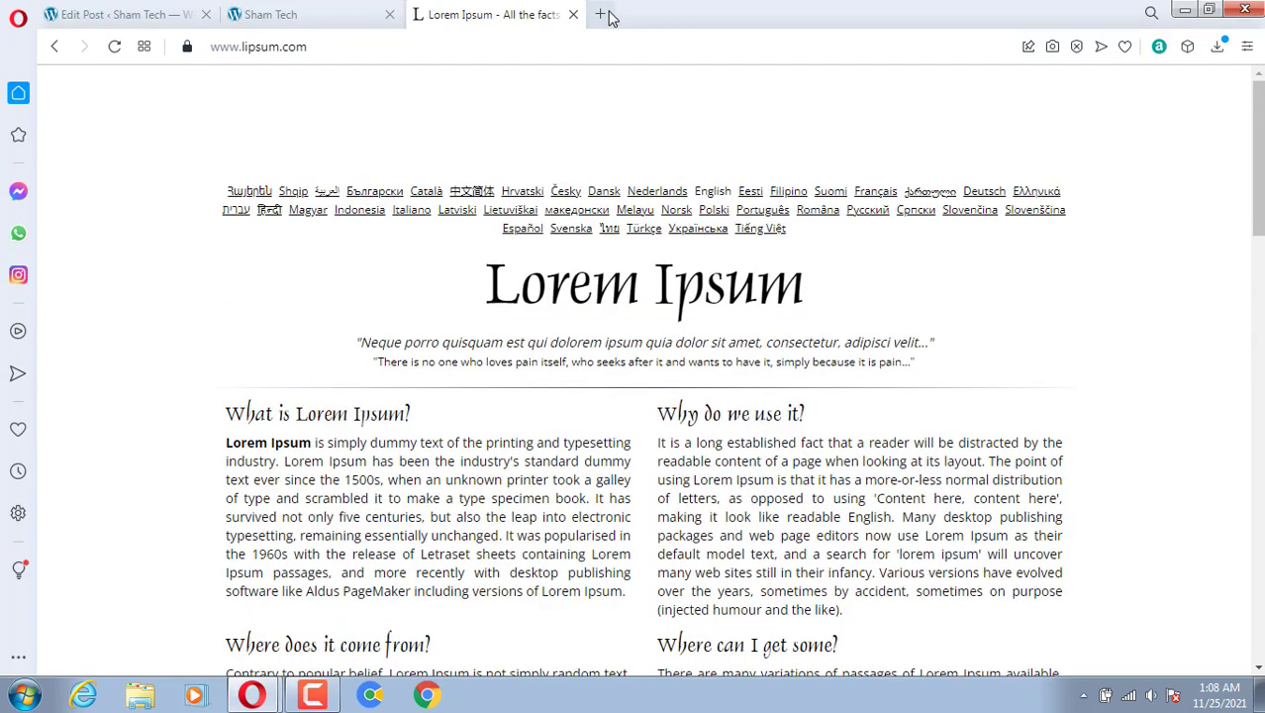
# Open lipsum.com in a new browser tab.
pyautogui.click(601, 14)
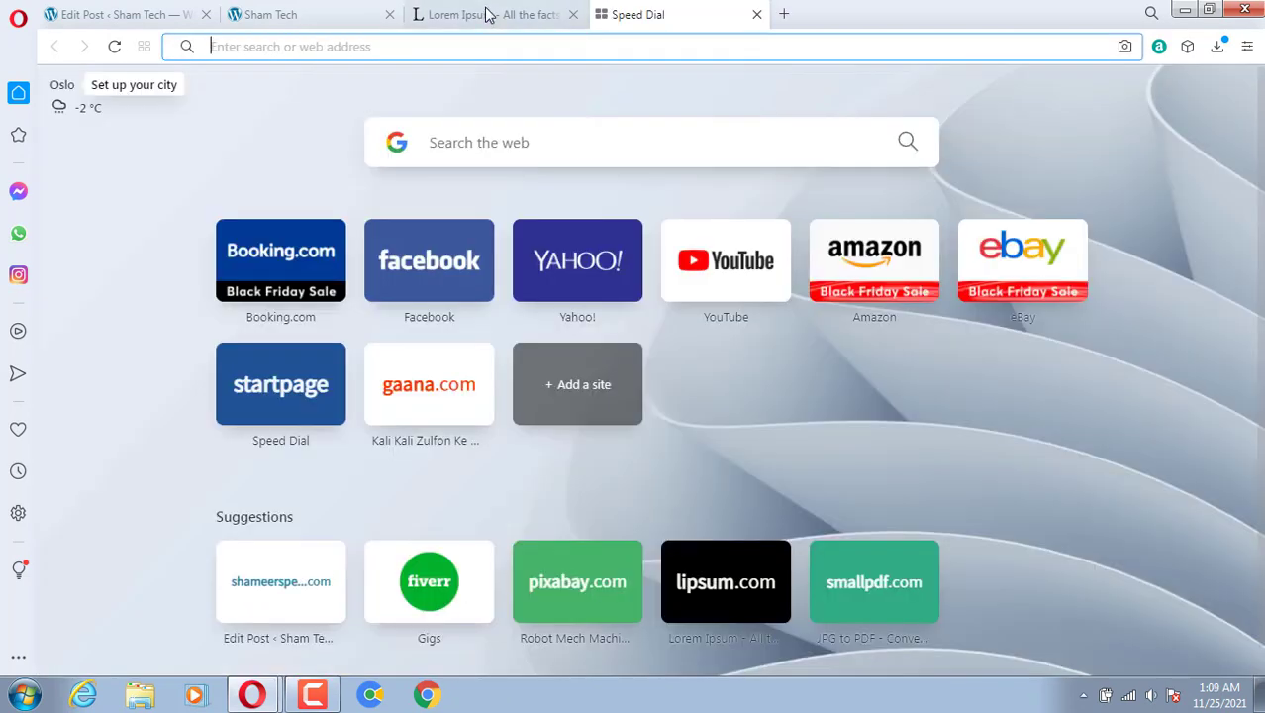
pyautogui.click(485, 13)
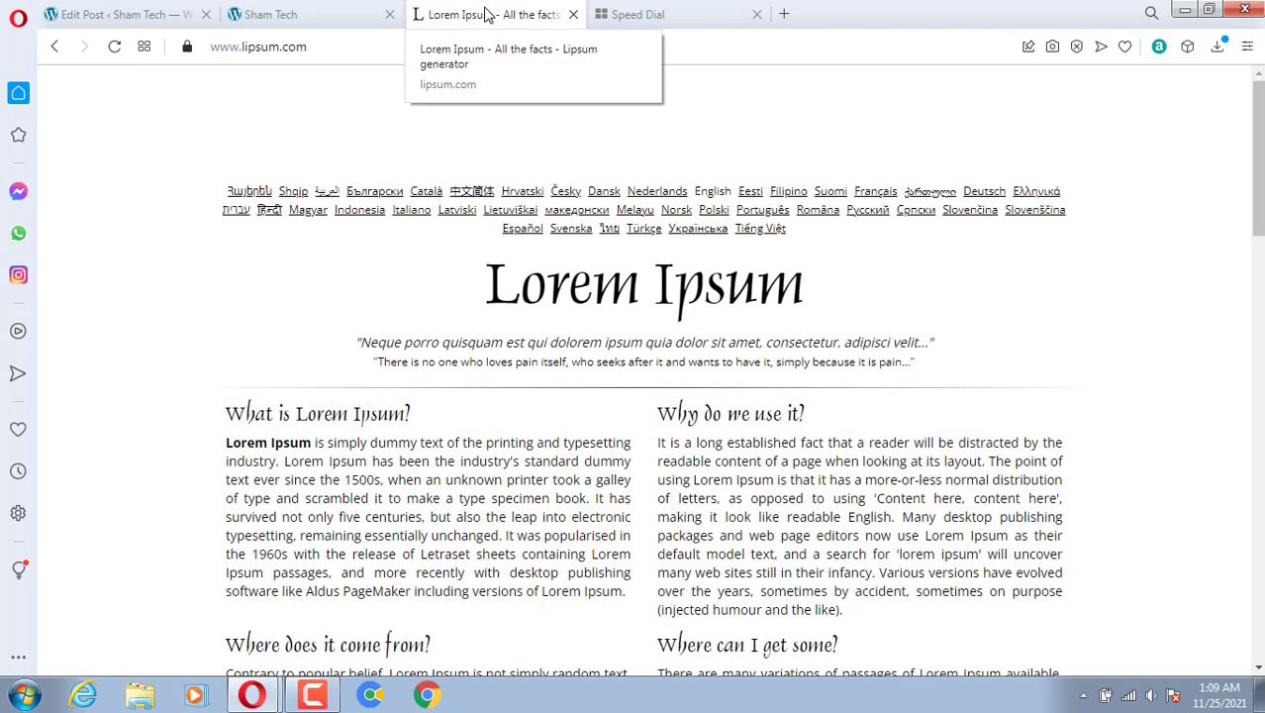
pyautogui.click(114, 13)
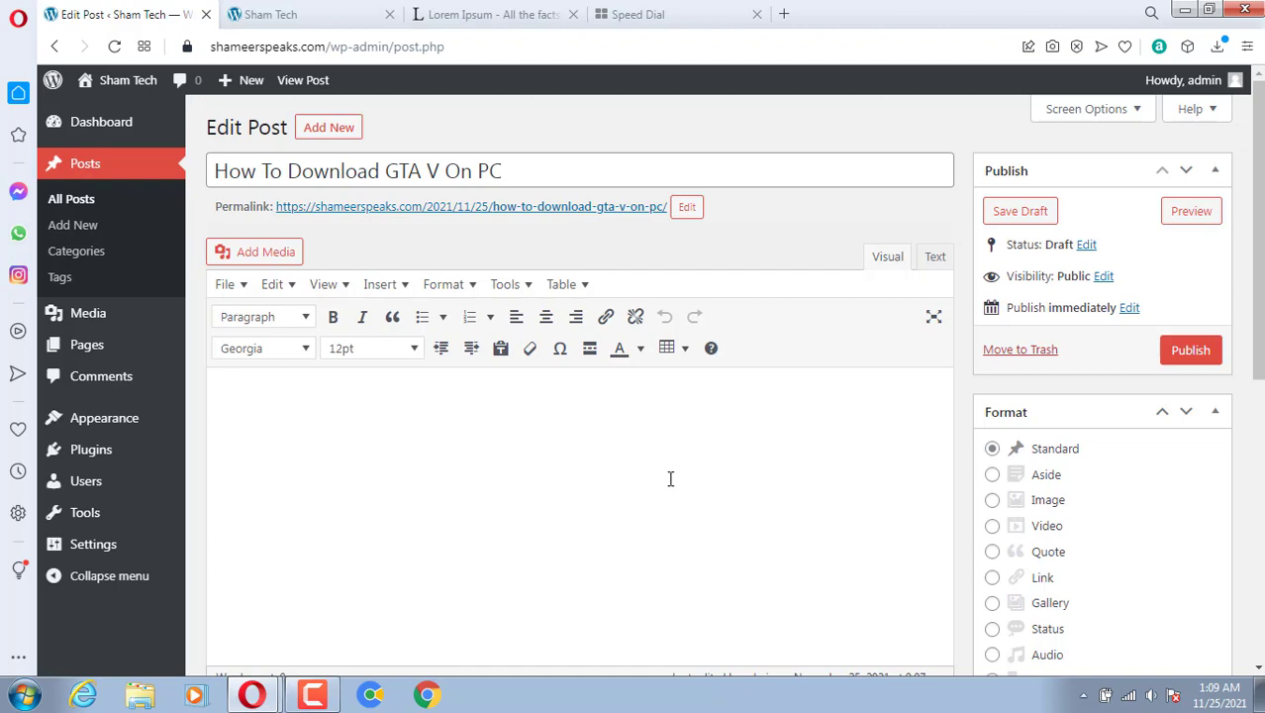
pyautogui.click(639, 15)
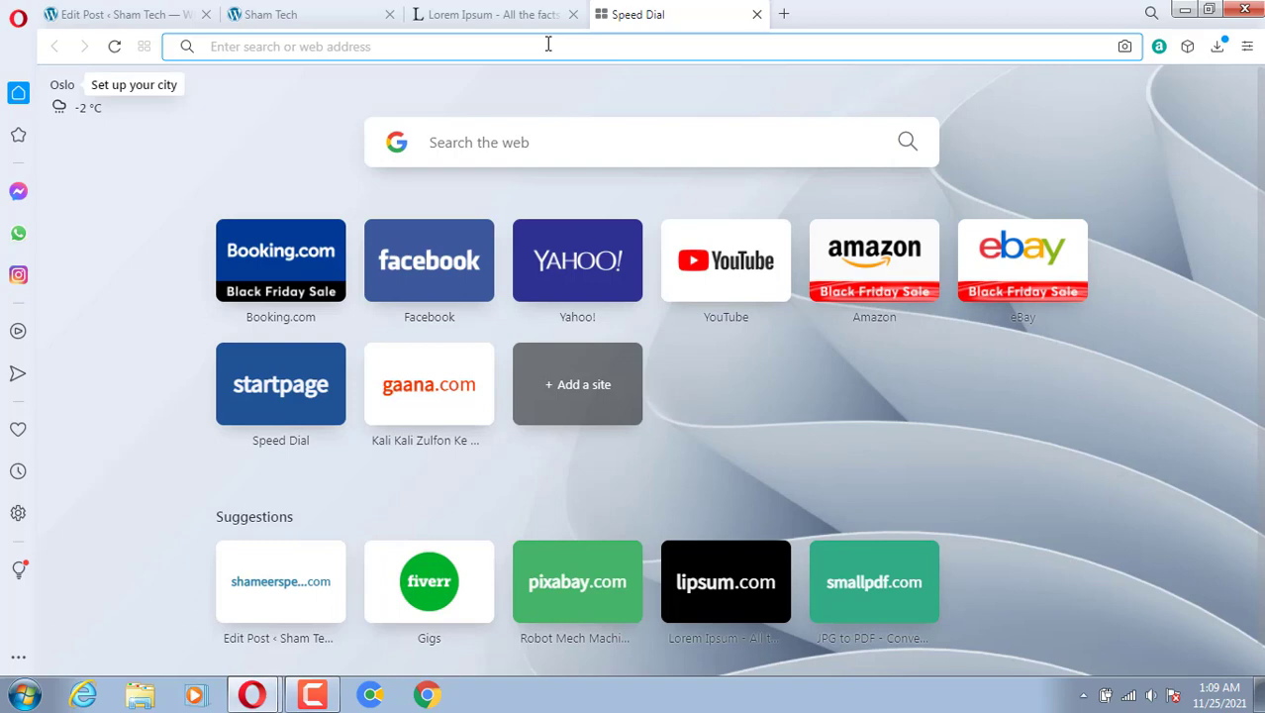
pyautogui.click(548, 43)
pyautogui.write('lipsum')
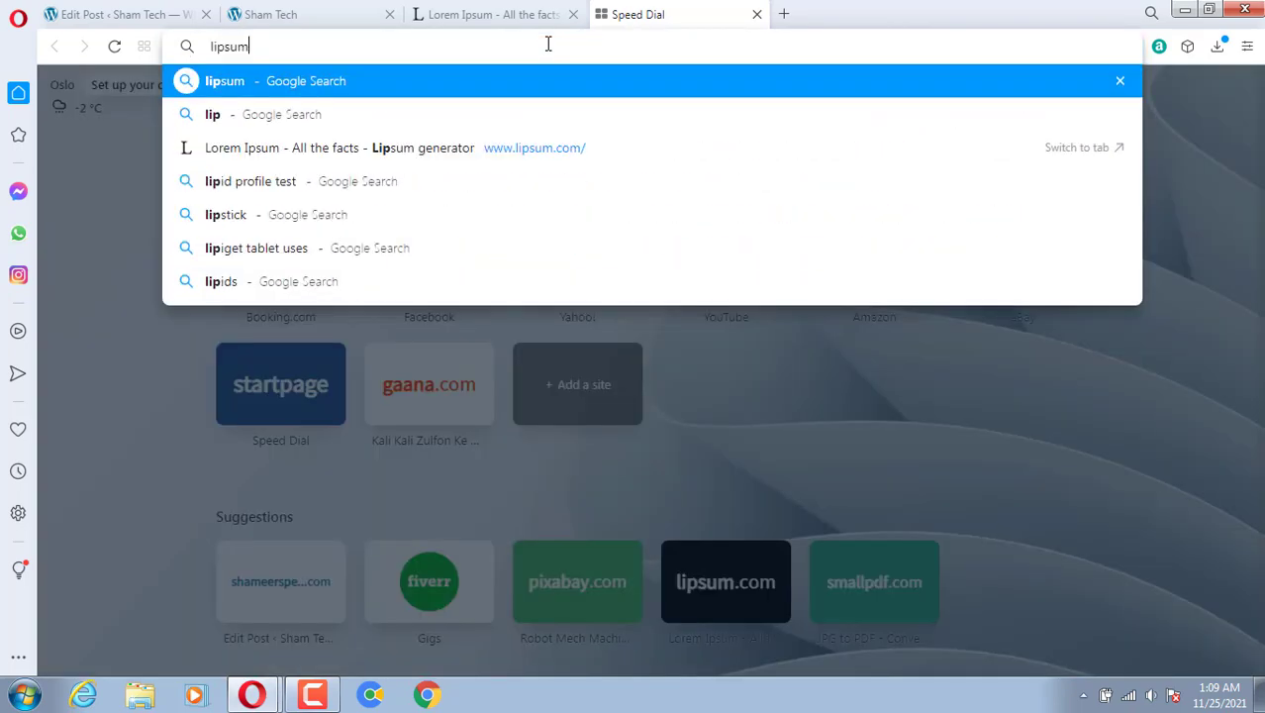
pyautogui.write('.')
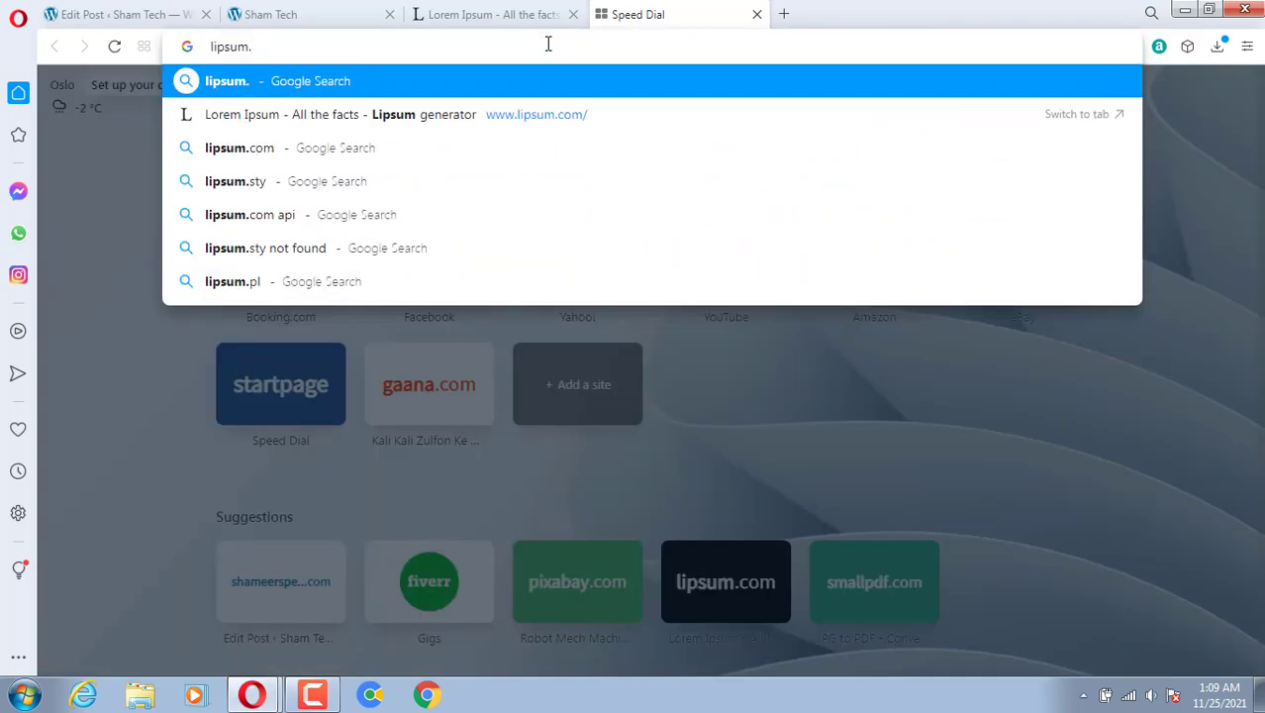
pyautogui.write('com')
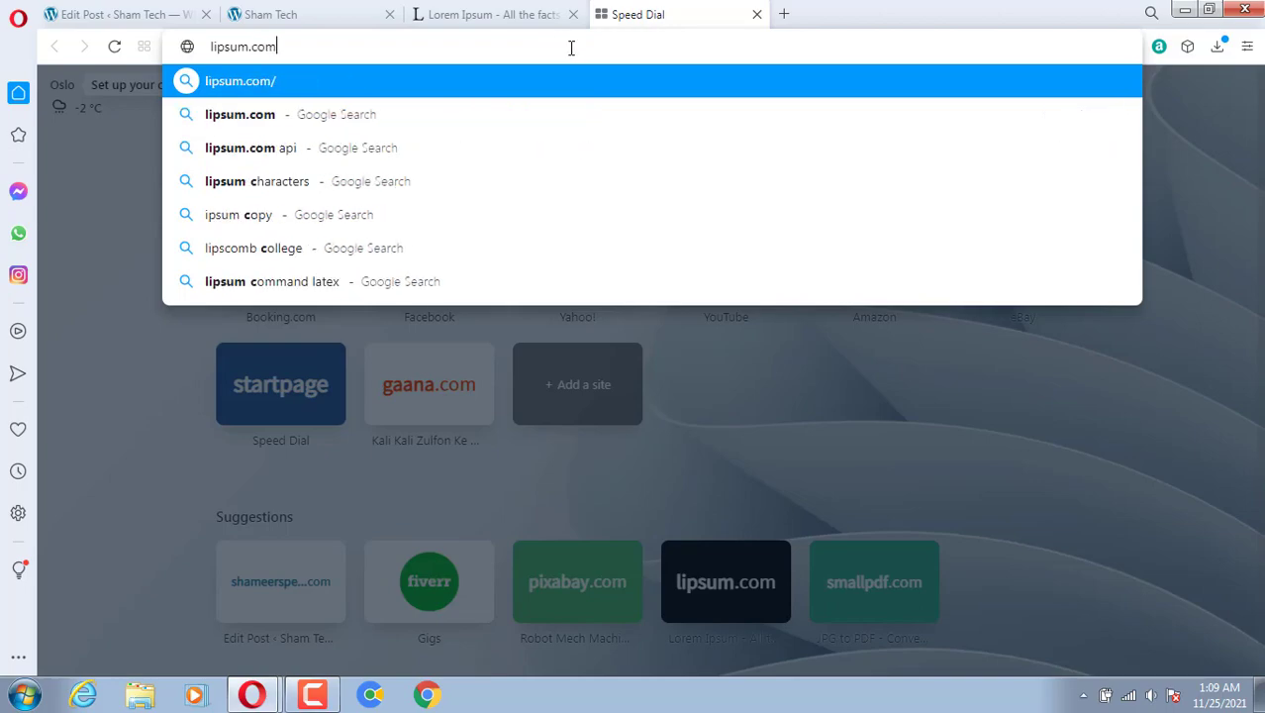
pyautogui.press('Return')
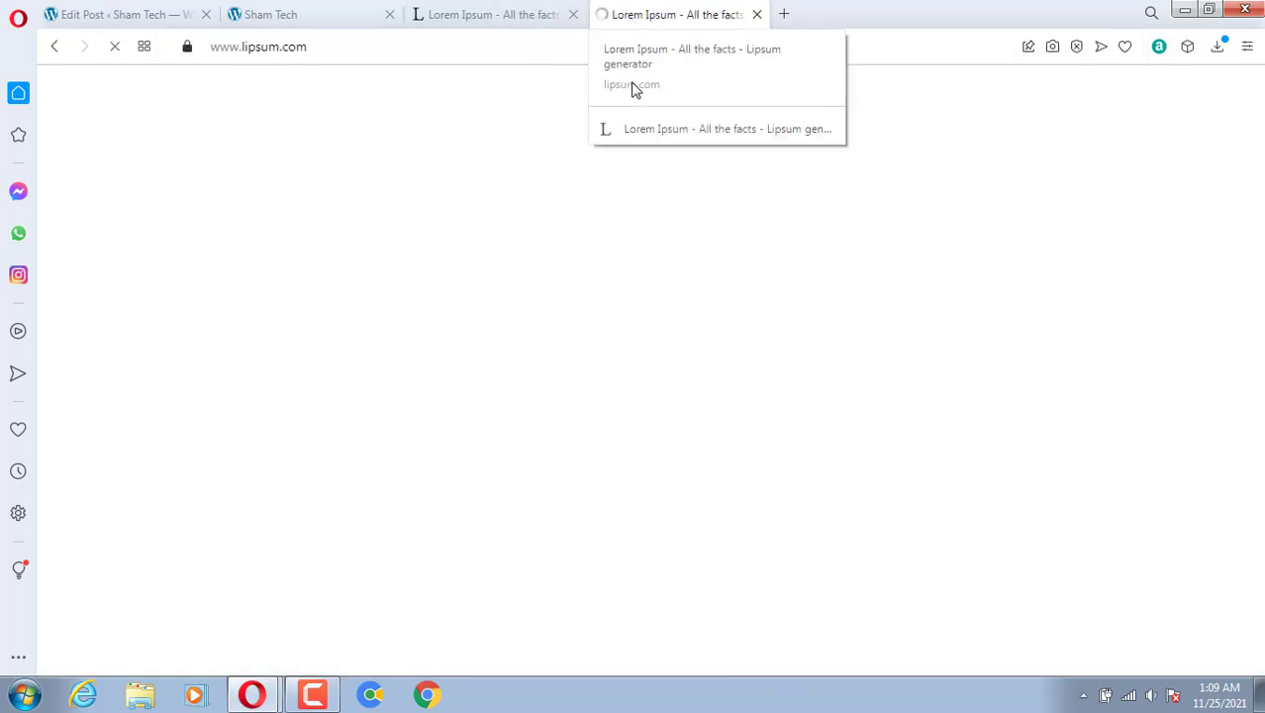
# Copy the Lorem Ipsum text from the "What is Lorem Ipsum?" heading through the end of the "Where does it come from?" section.
pyautogui.scroll(-3, 616, 406)
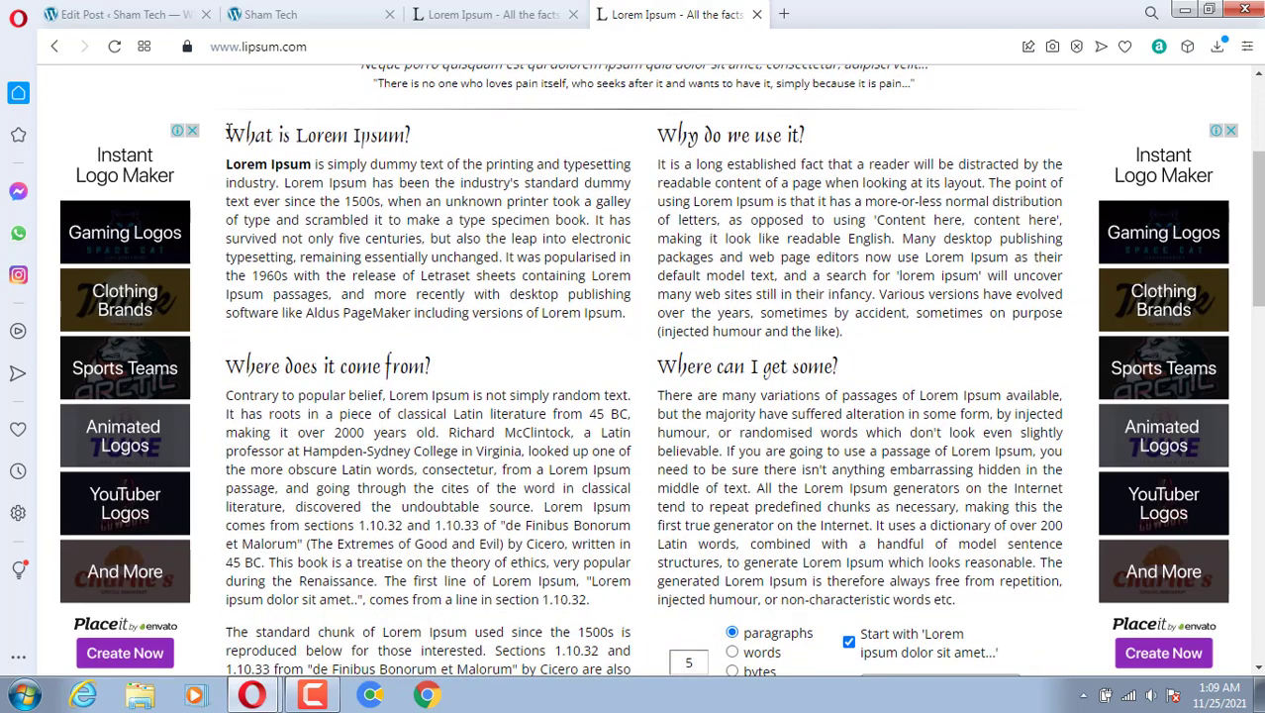
pyautogui.moveTo(228, 130); pyautogui.dragTo(574, 526)
pyautogui.scroll(-2, 478, 537)
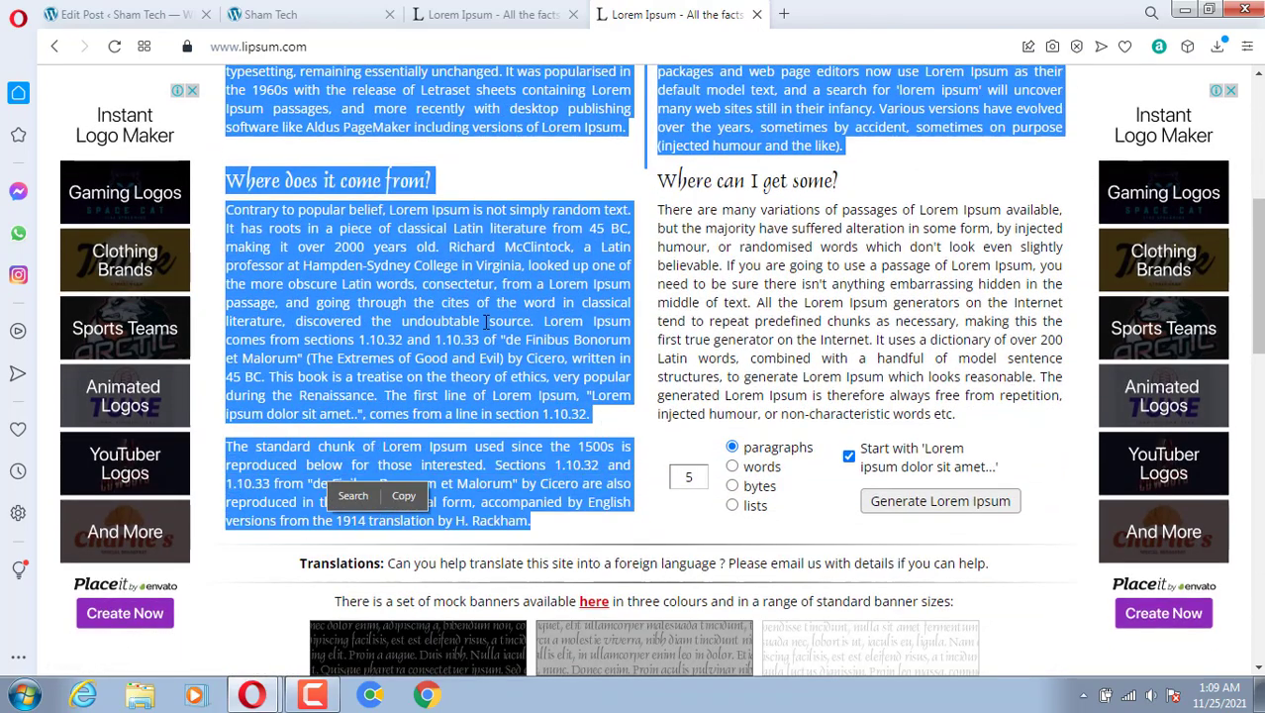
pyautogui.click(403, 496)
pyautogui.scroll(1, 458, 172)
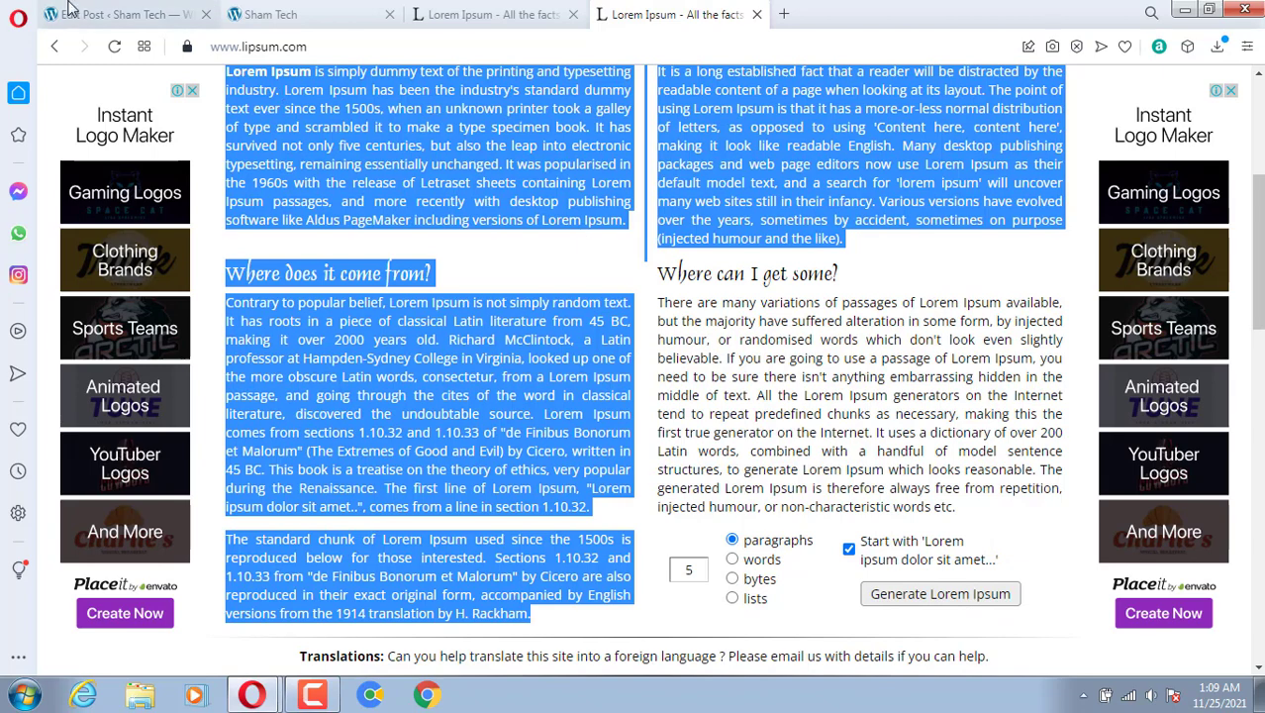
# Paste the copied Lorem Ipsum text into the body of the GTA V post and look through it.
pyautogui.click(146, 10)
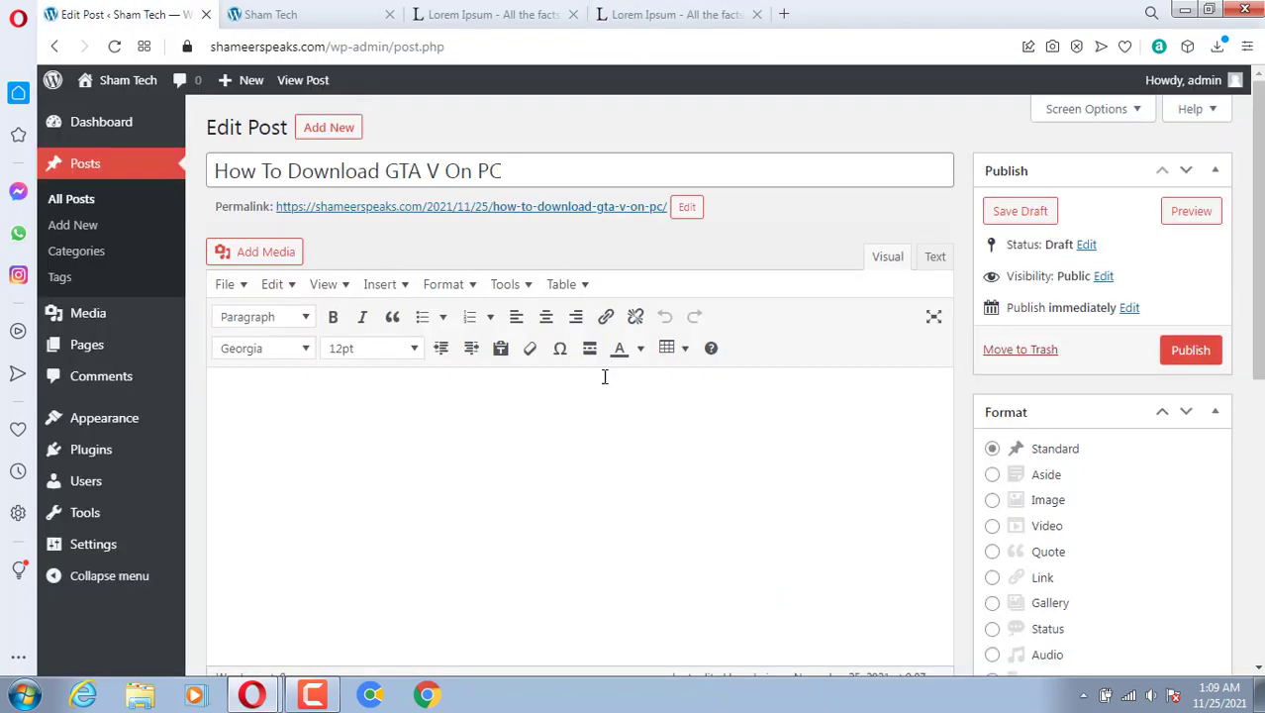
pyautogui.rightClick(457, 487)
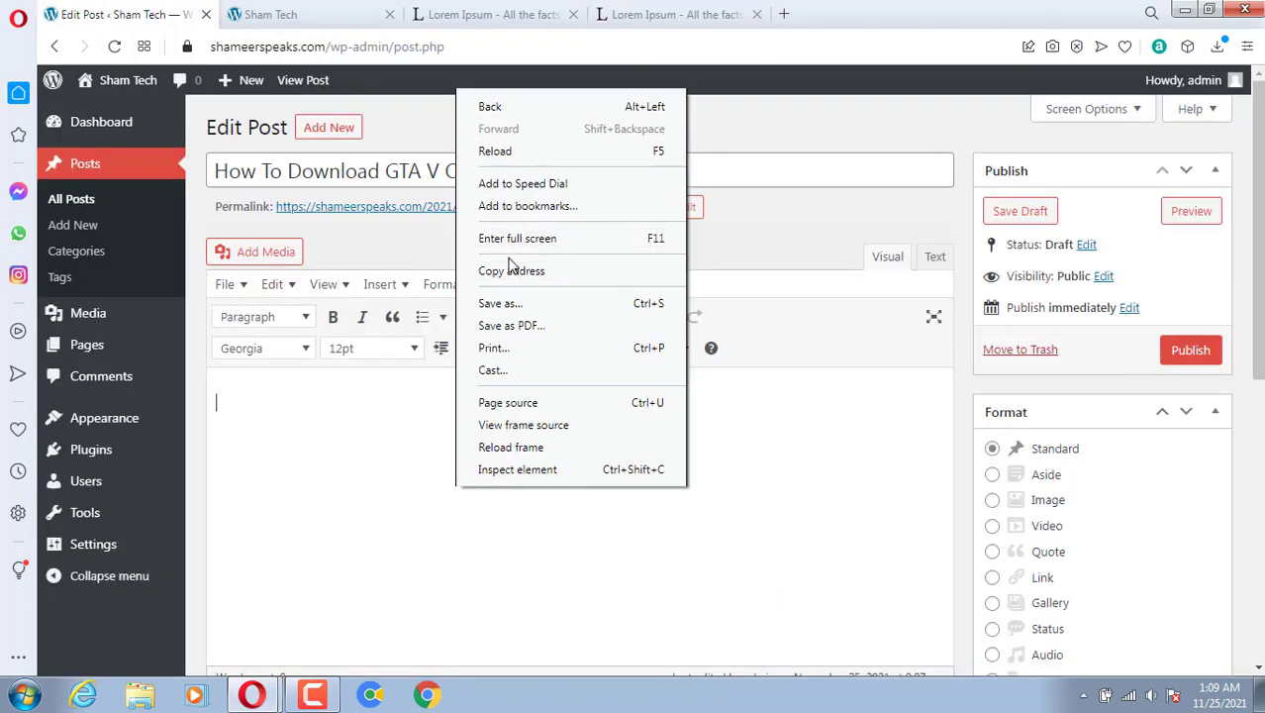
pyautogui.click(277, 432)
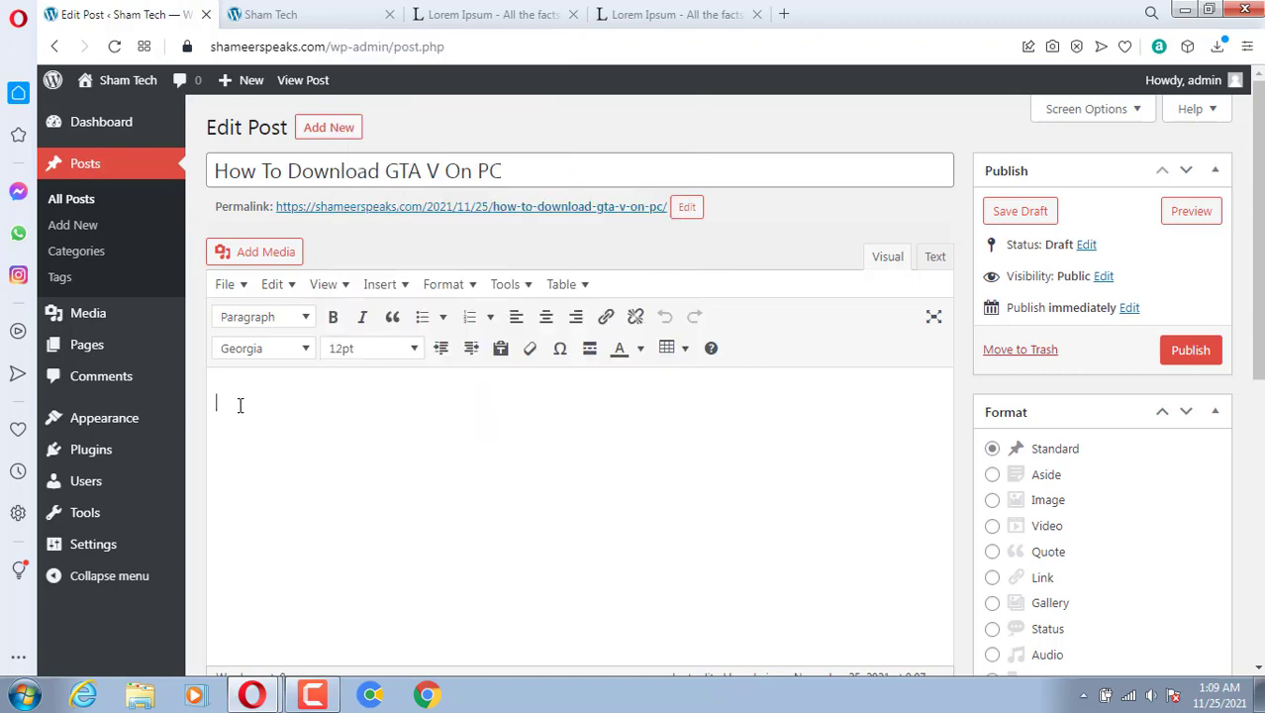
pyautogui.rightClick(229, 406)
pyautogui.click(276, 521)
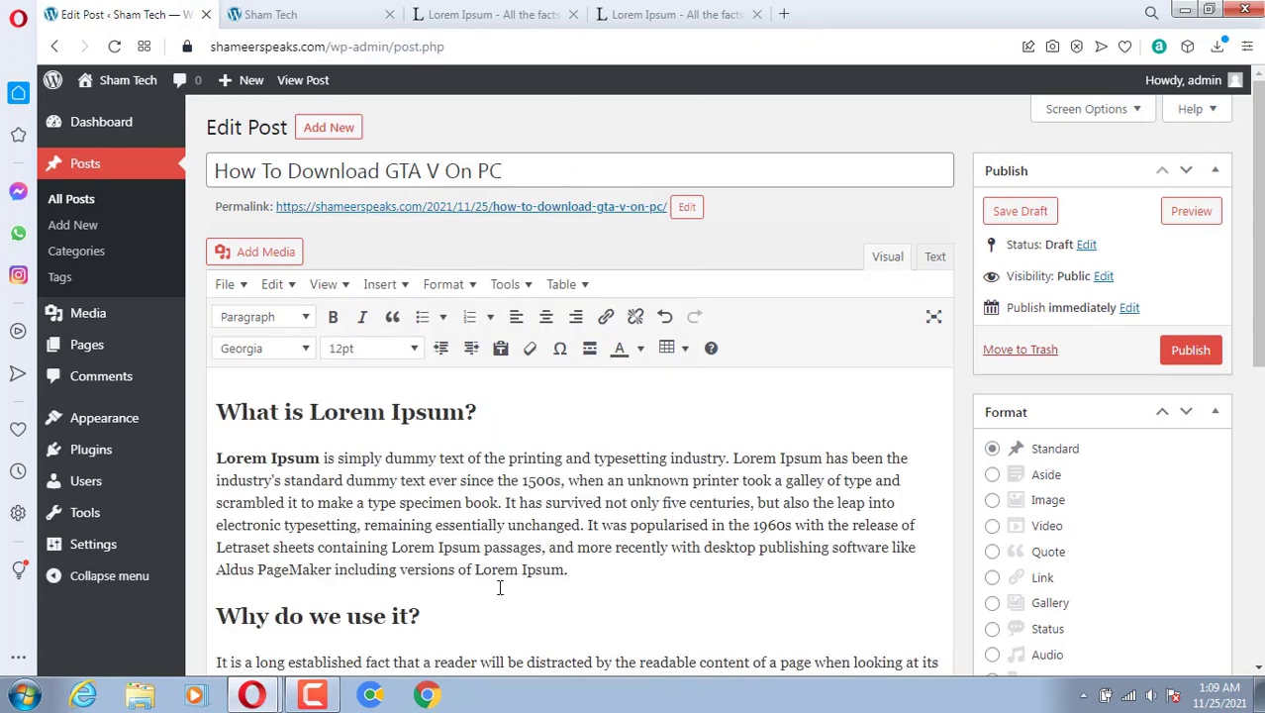
pyautogui.scroll(-2, 718, 422)
pyautogui.scroll(-5, 719, 423)
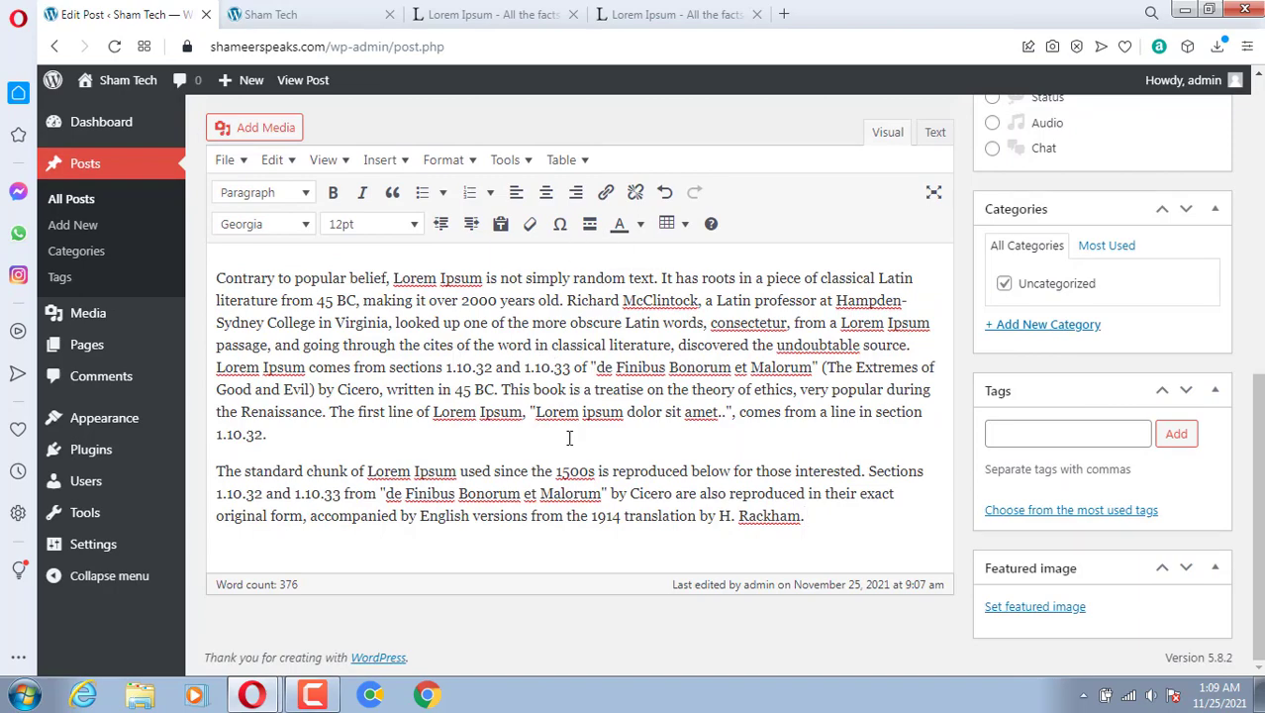
pyautogui.scroll(10, 577, 465)
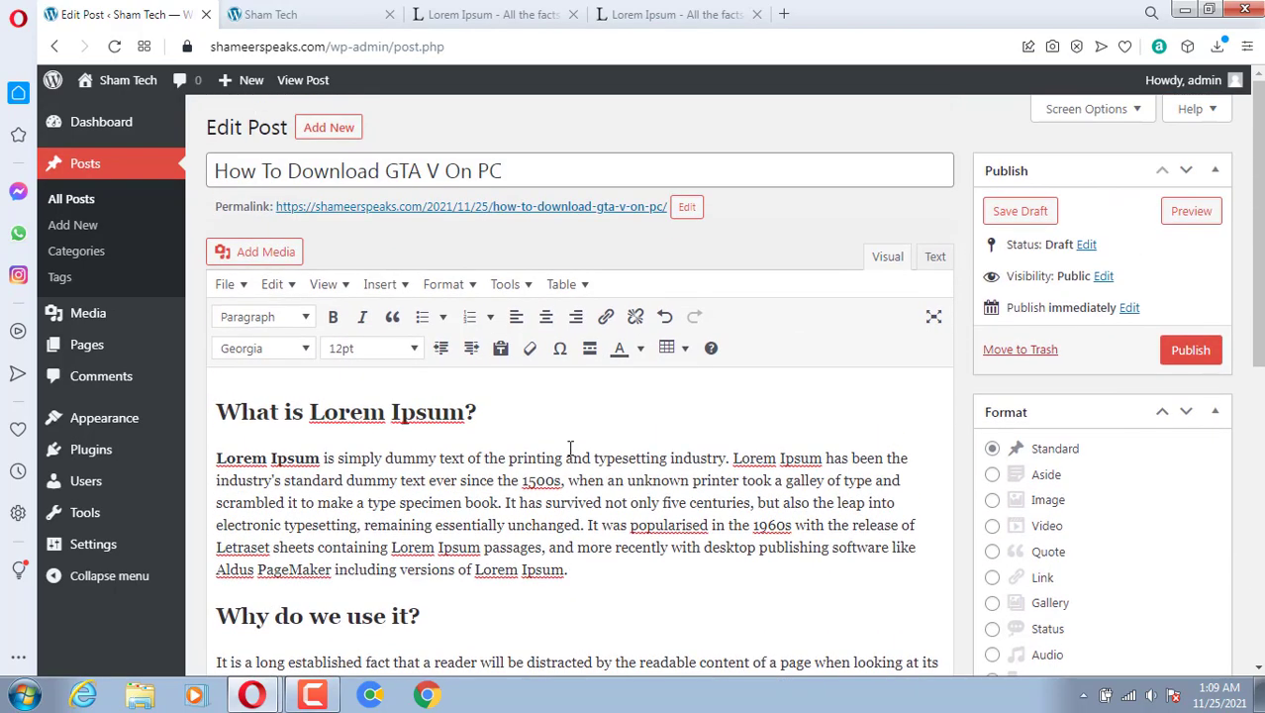
# Change the text colour of the "What is Lorem Ipsum?" heading to red.
pyautogui.moveTo(224, 419); pyautogui.dragTo(500, 439)
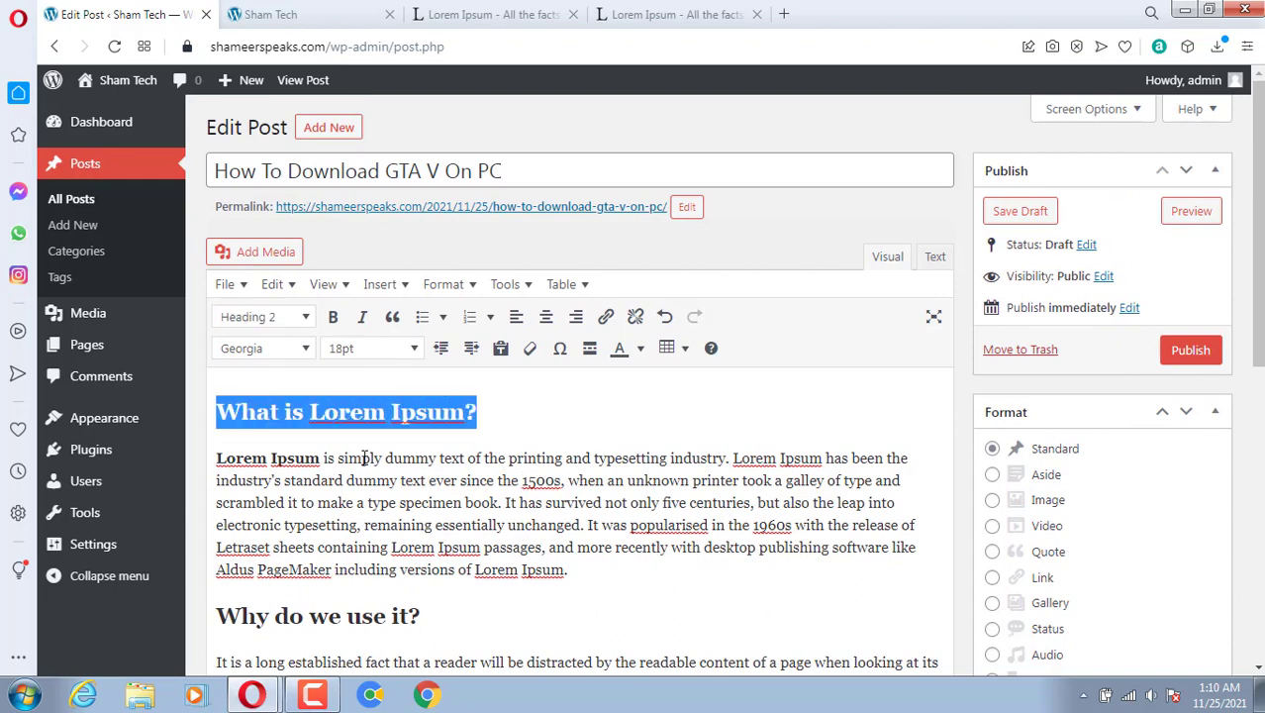
pyautogui.click(637, 349)
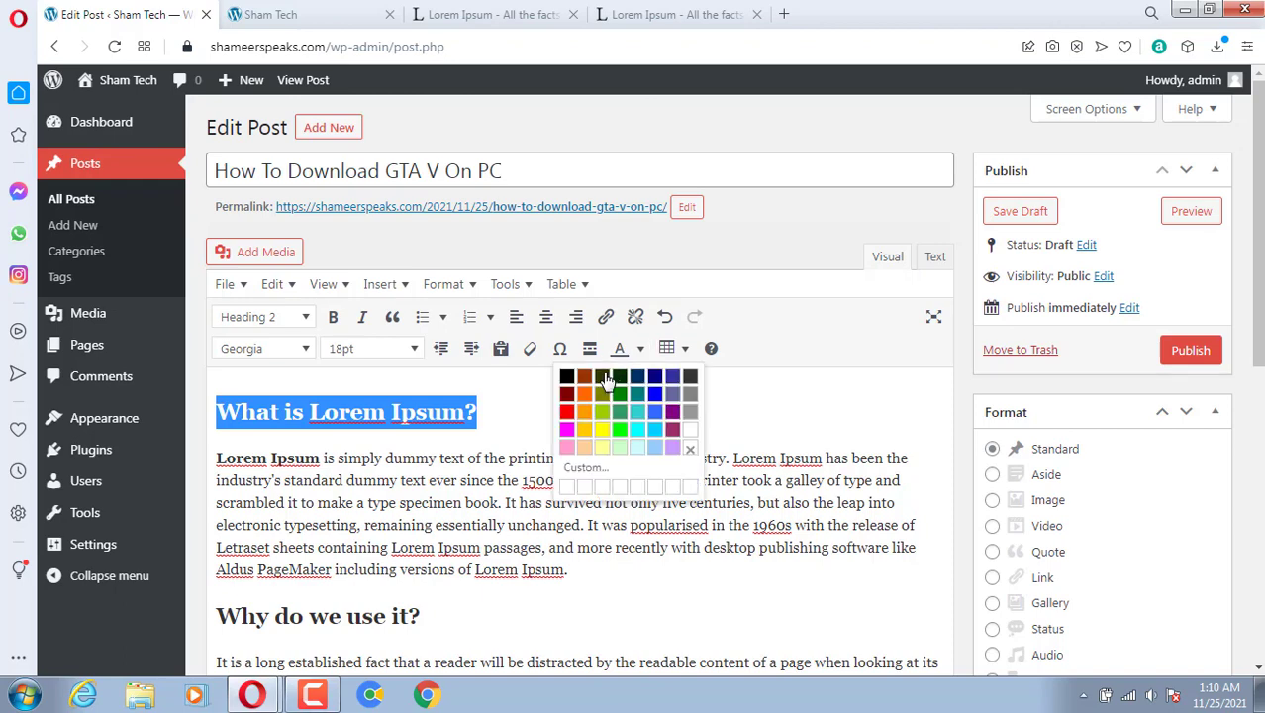
pyautogui.click(654, 386)
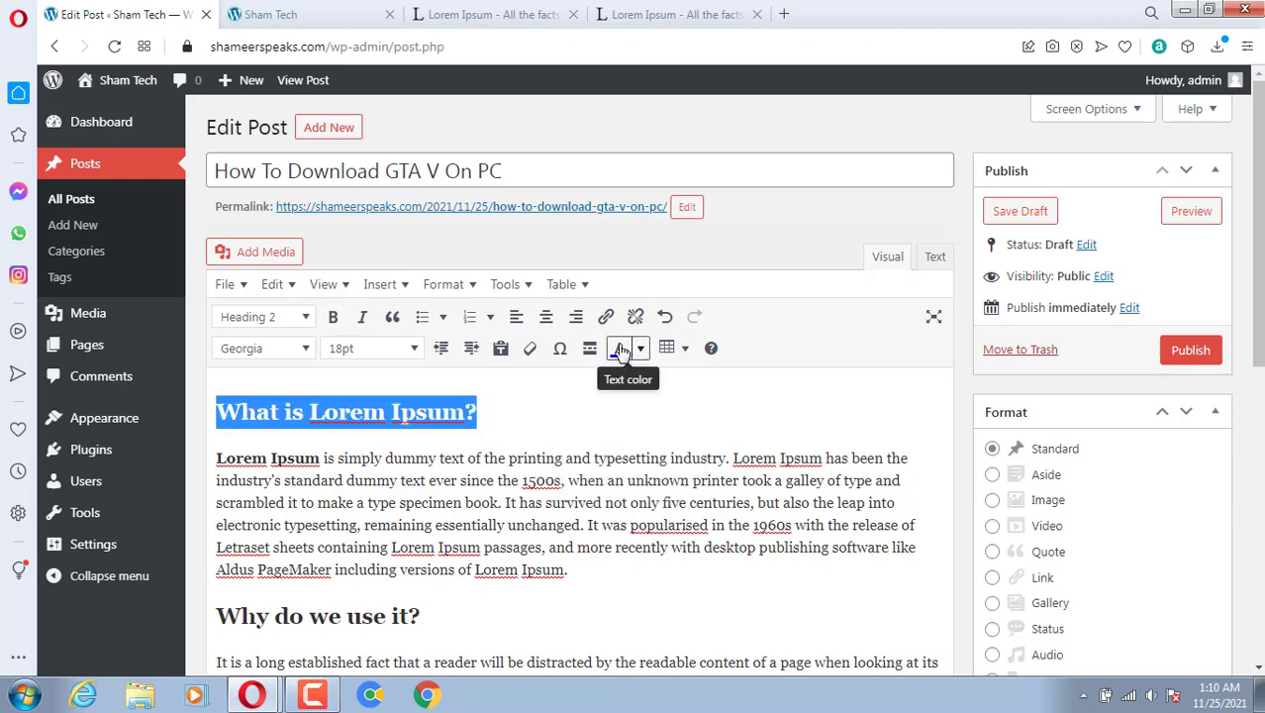
pyautogui.click(641, 348)
pyautogui.click(568, 417)
pyautogui.click(478, 411)
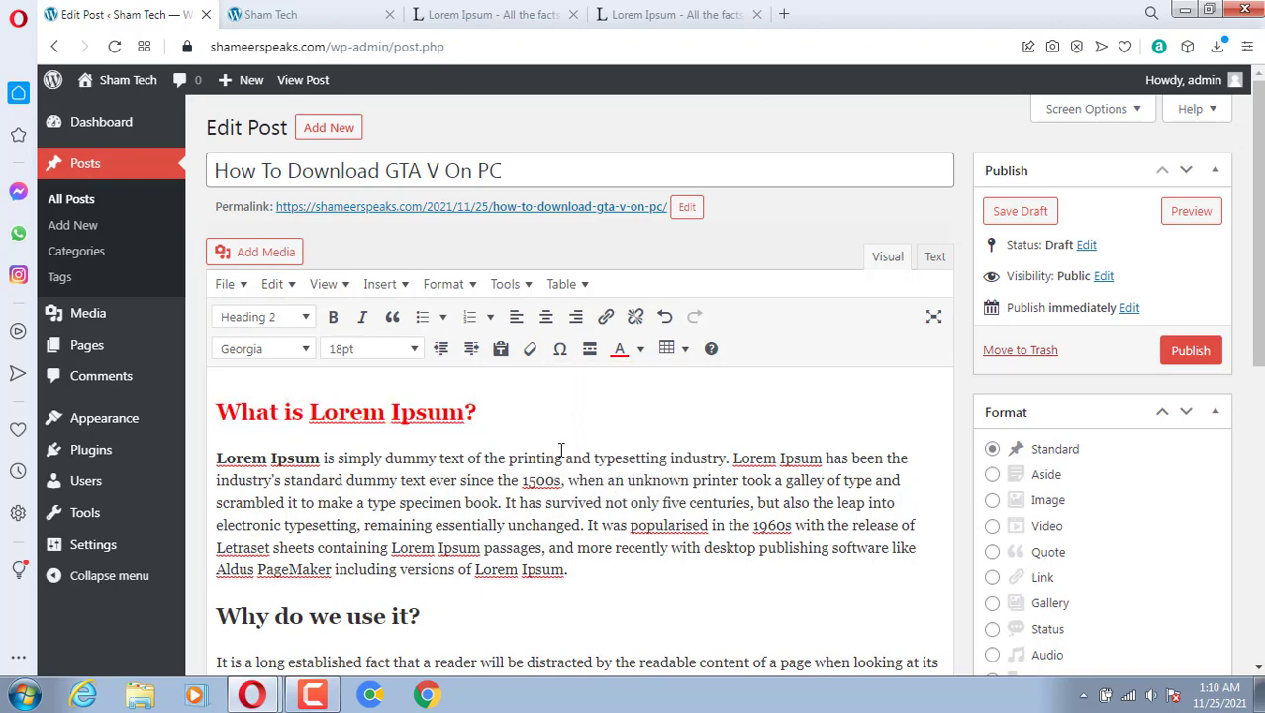
# Make the whole paragraph under the "What is Lorem Ipsum?" heading bold.
pyautogui.moveTo(589, 571); pyautogui.dragTo(220, 455)
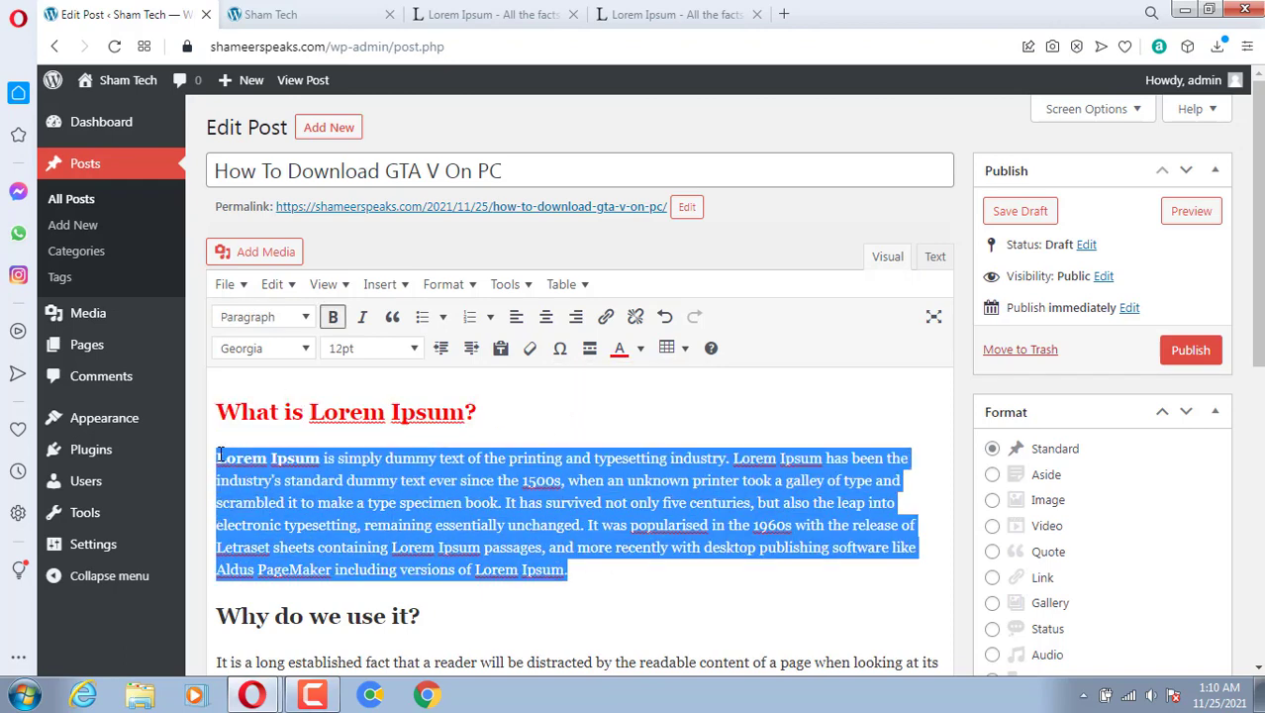
pyautogui.click(334, 317)
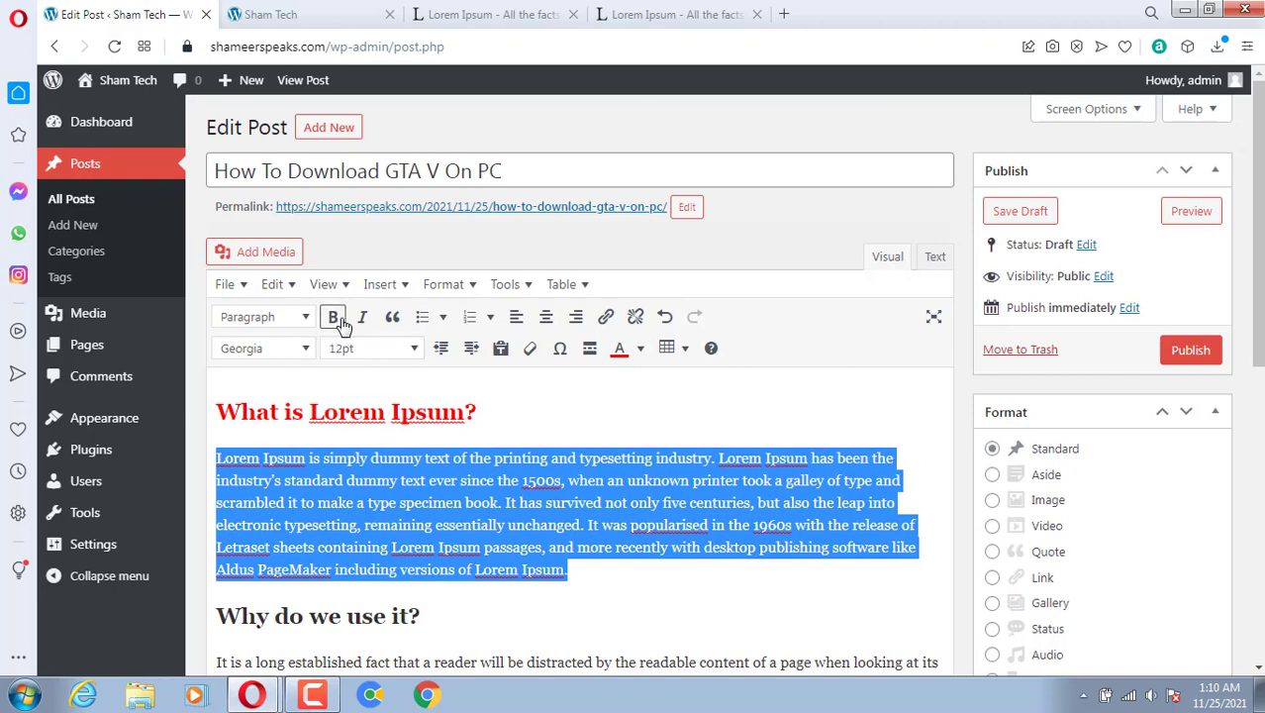
pyautogui.click(545, 415)
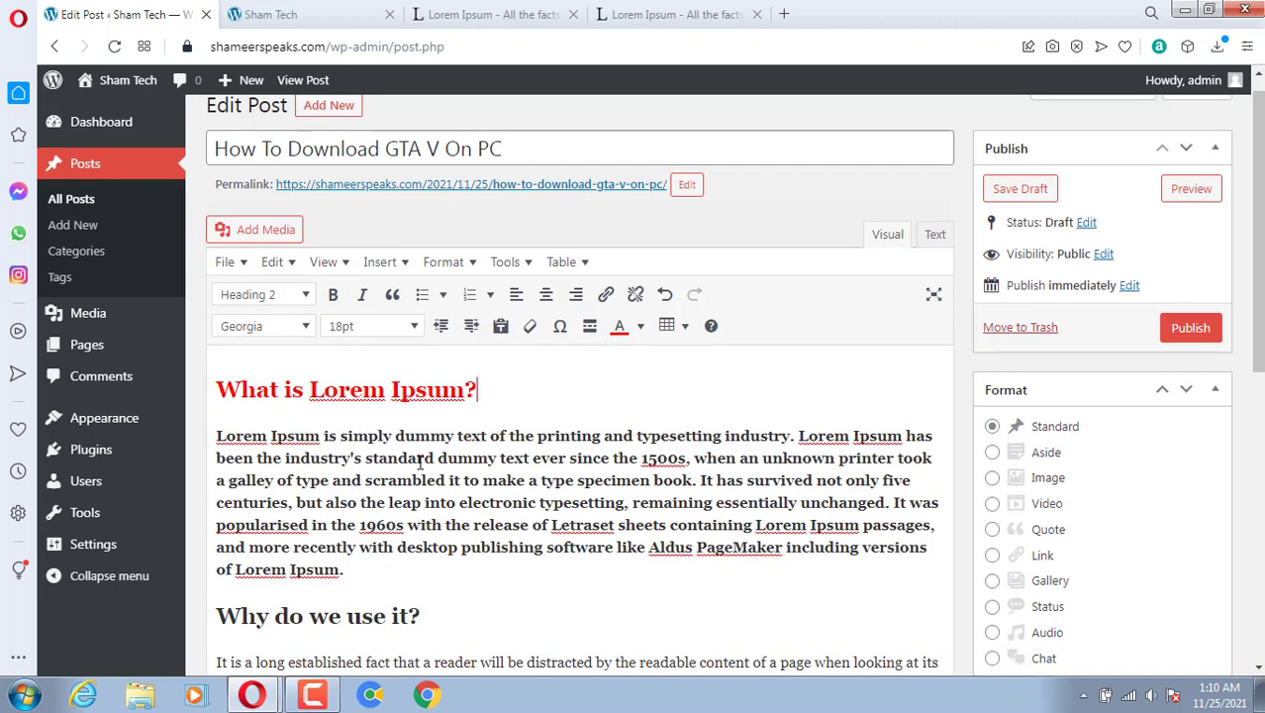
# Insert a table of 2 columns and 10 rows on a new line after the last paragraph of the post.
pyautogui.scroll(-6, 420, 462)
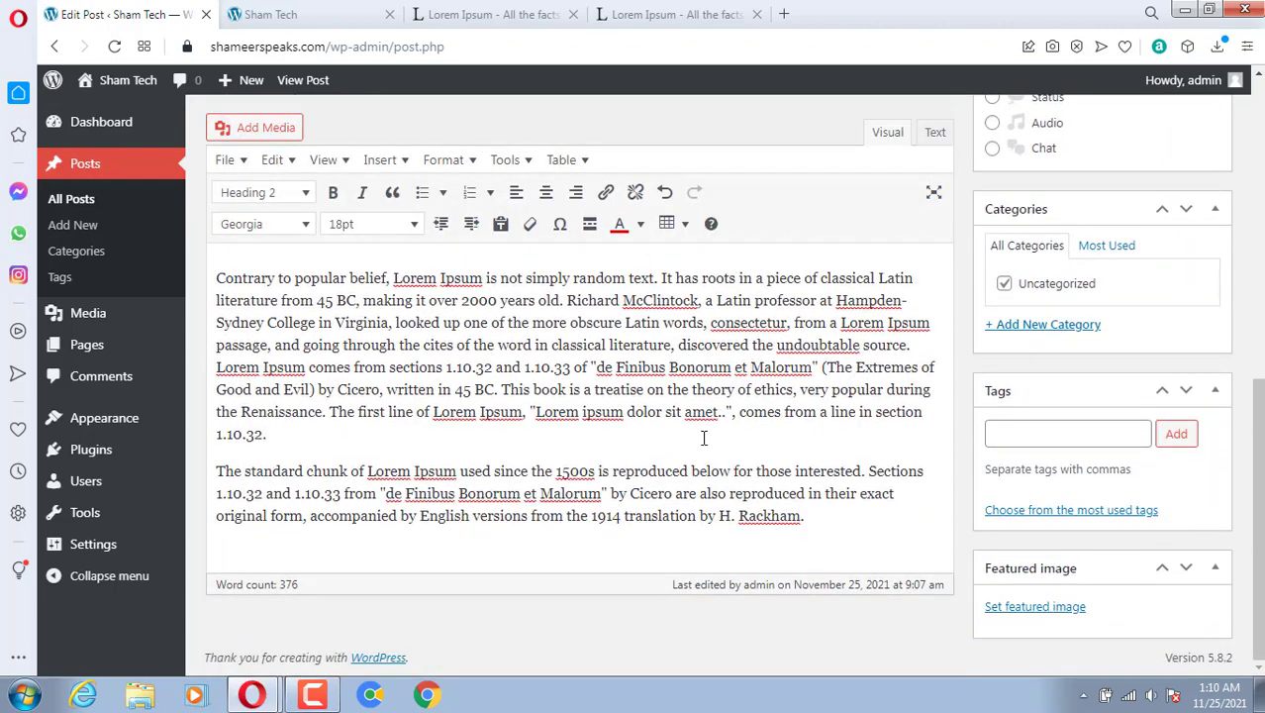
pyautogui.click(807, 527)
pyautogui.press('Return')
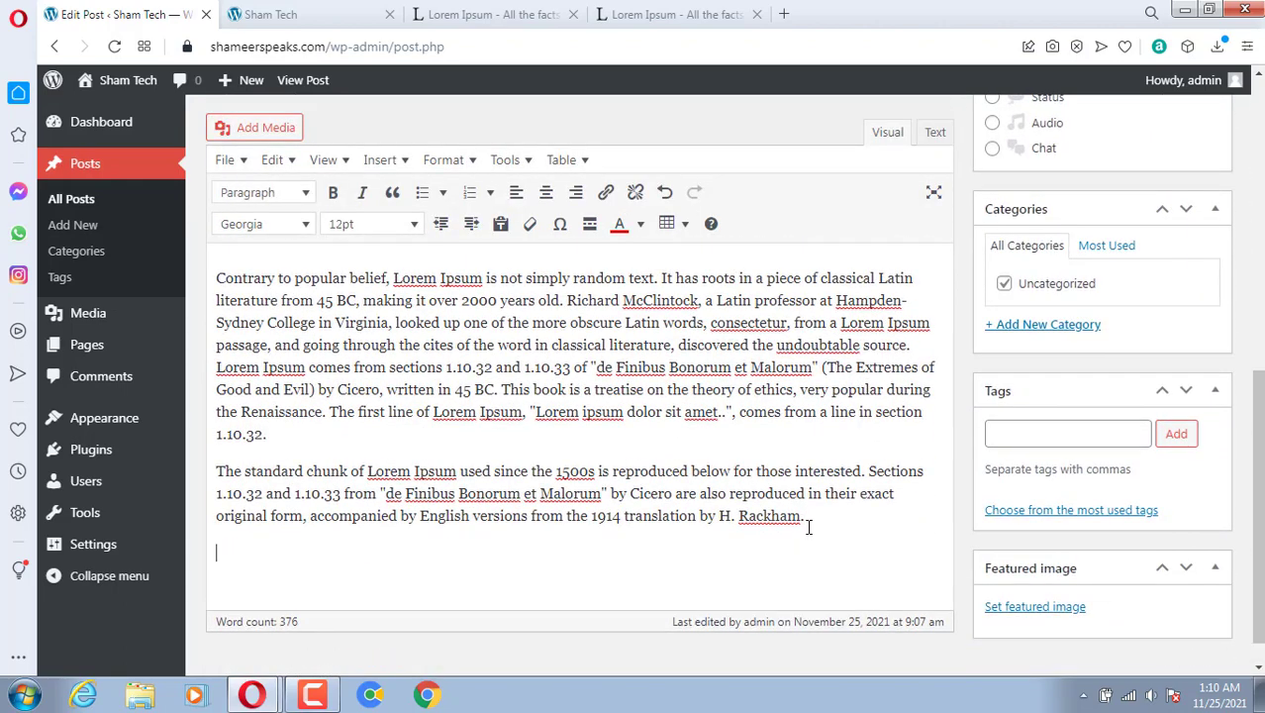
pyautogui.click(678, 226)
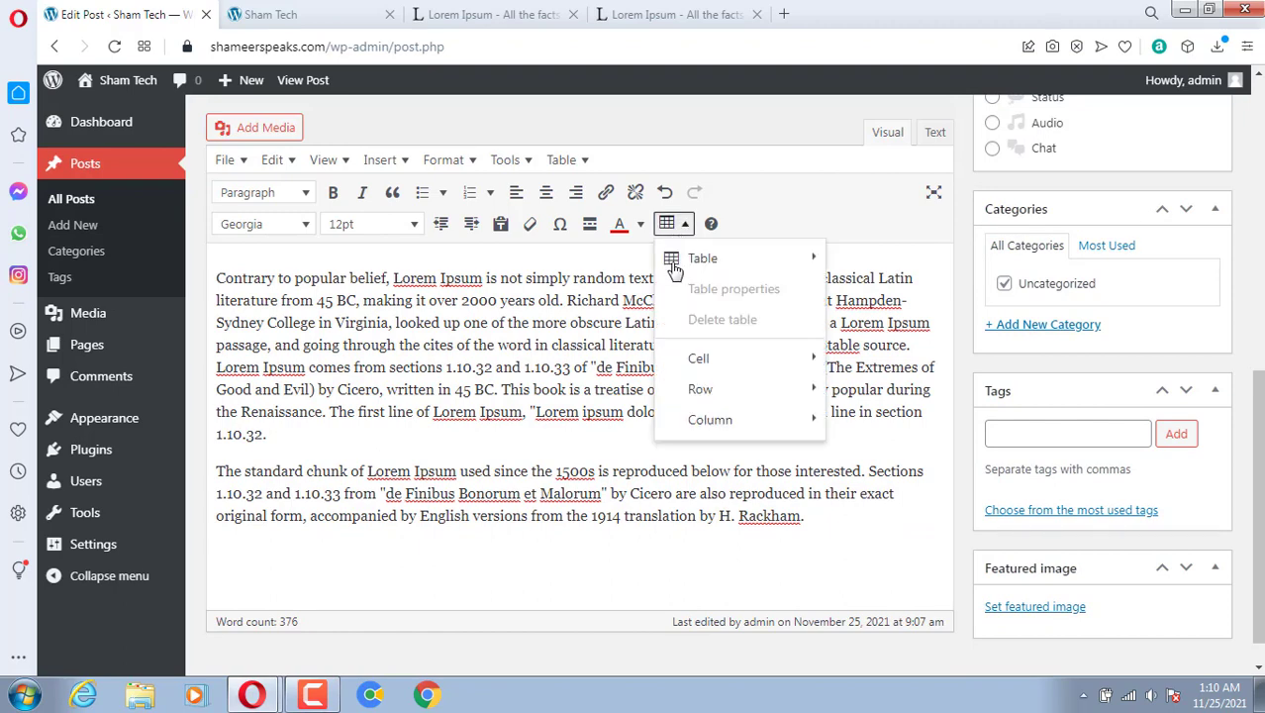
pyautogui.moveTo(696, 258)
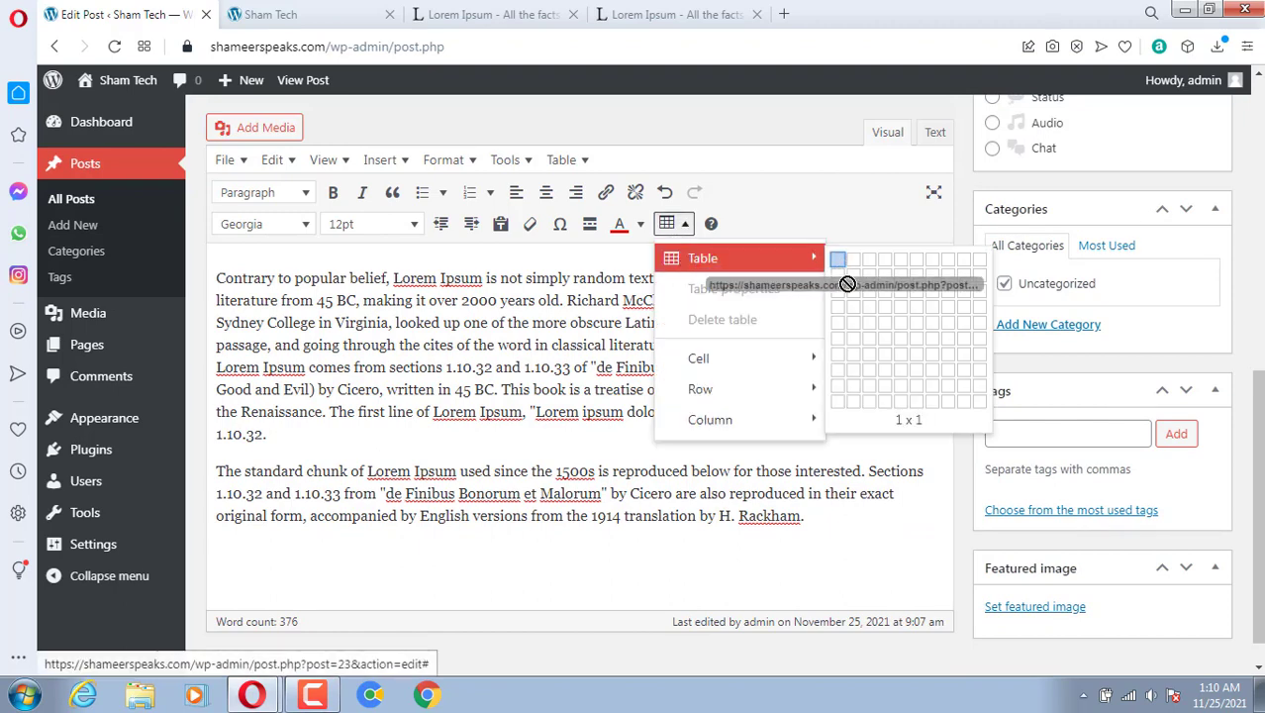
pyautogui.click(854, 406)
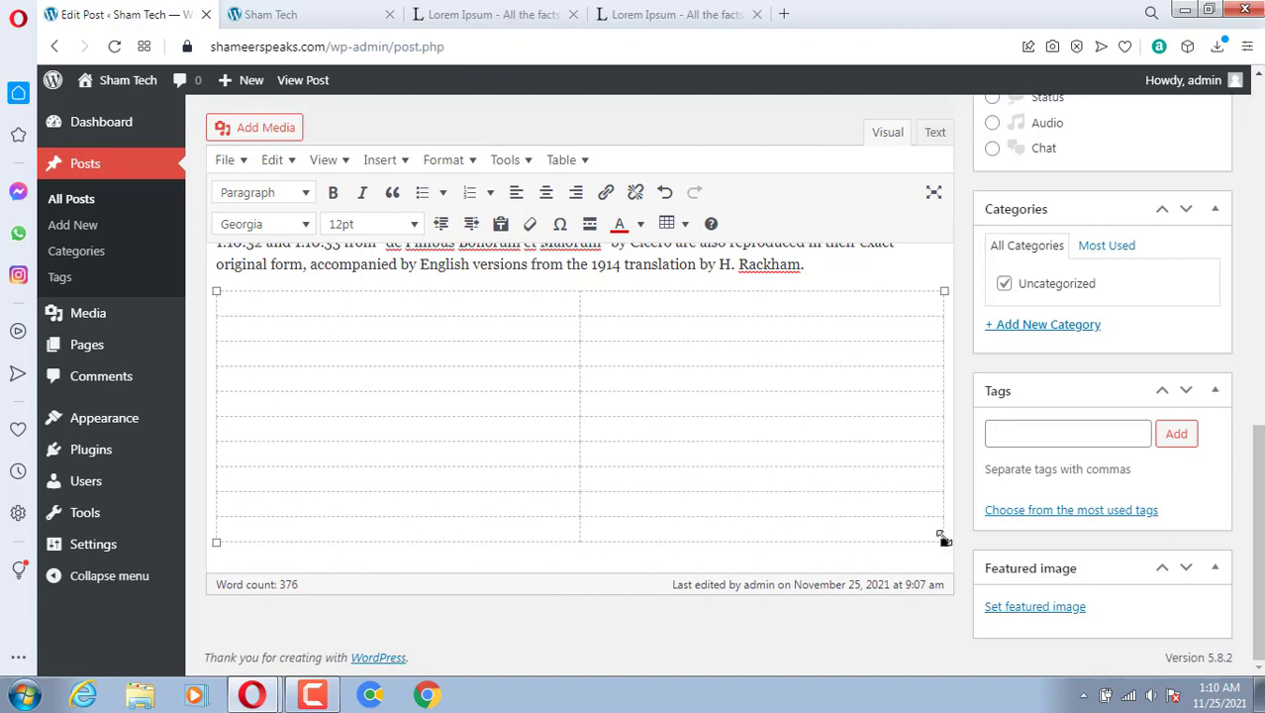
# Resize the new table to about four fifths of the text area's width.
pyautogui.moveTo(943, 540); pyautogui.dragTo(376, 388)
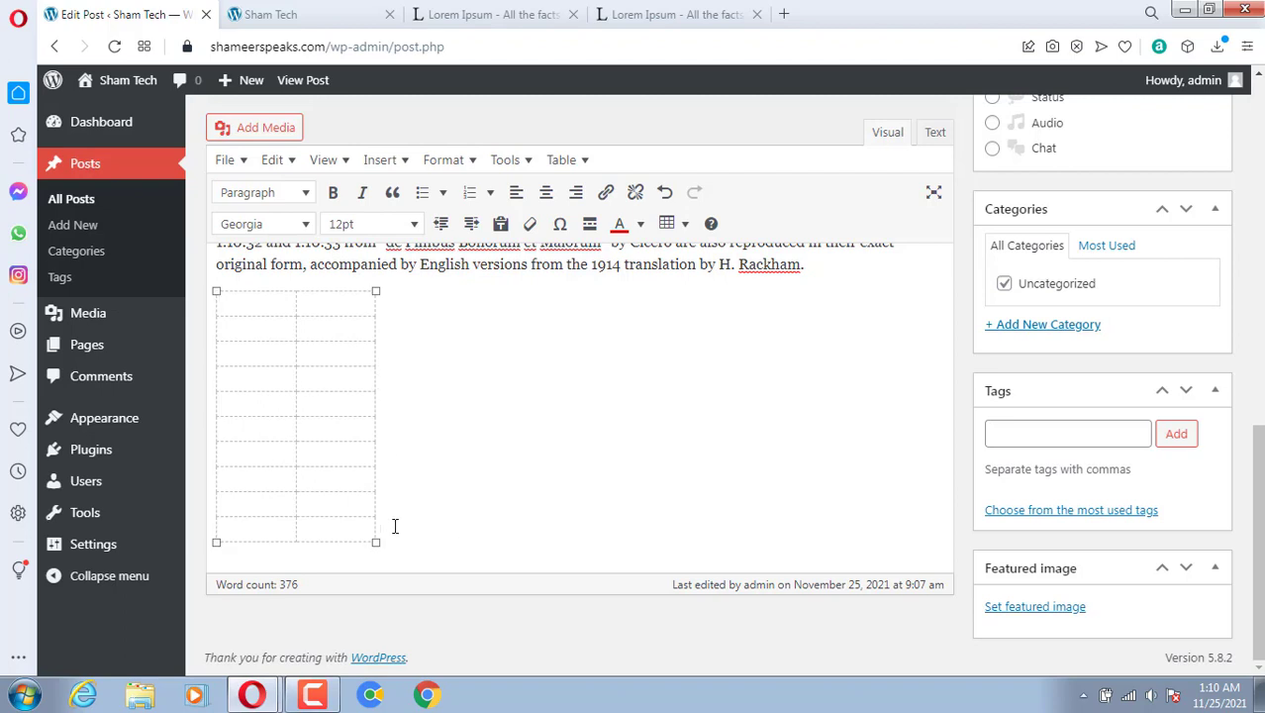
pyautogui.moveTo(378, 543); pyautogui.dragTo(813, 542)
pyautogui.click(833, 552)
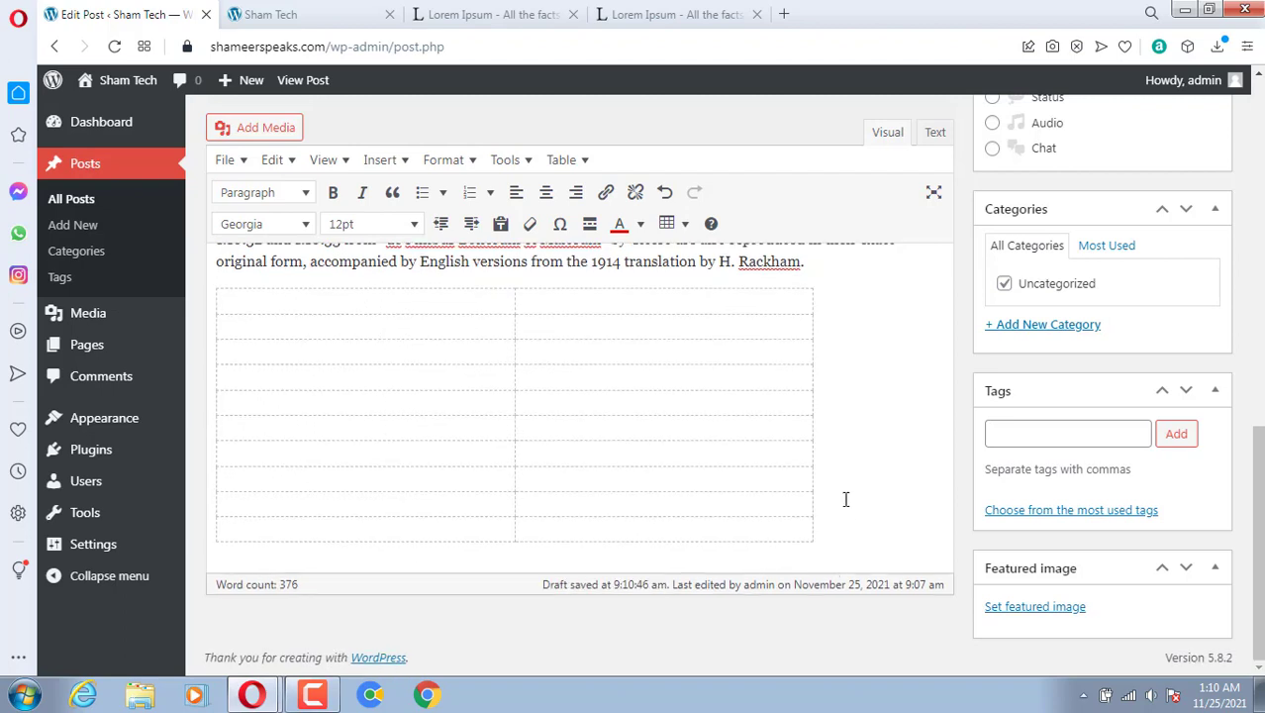
# Insert a second table of 2 columns and 10 rows below the first and narrow it to the same width.
pyautogui.press('Return')
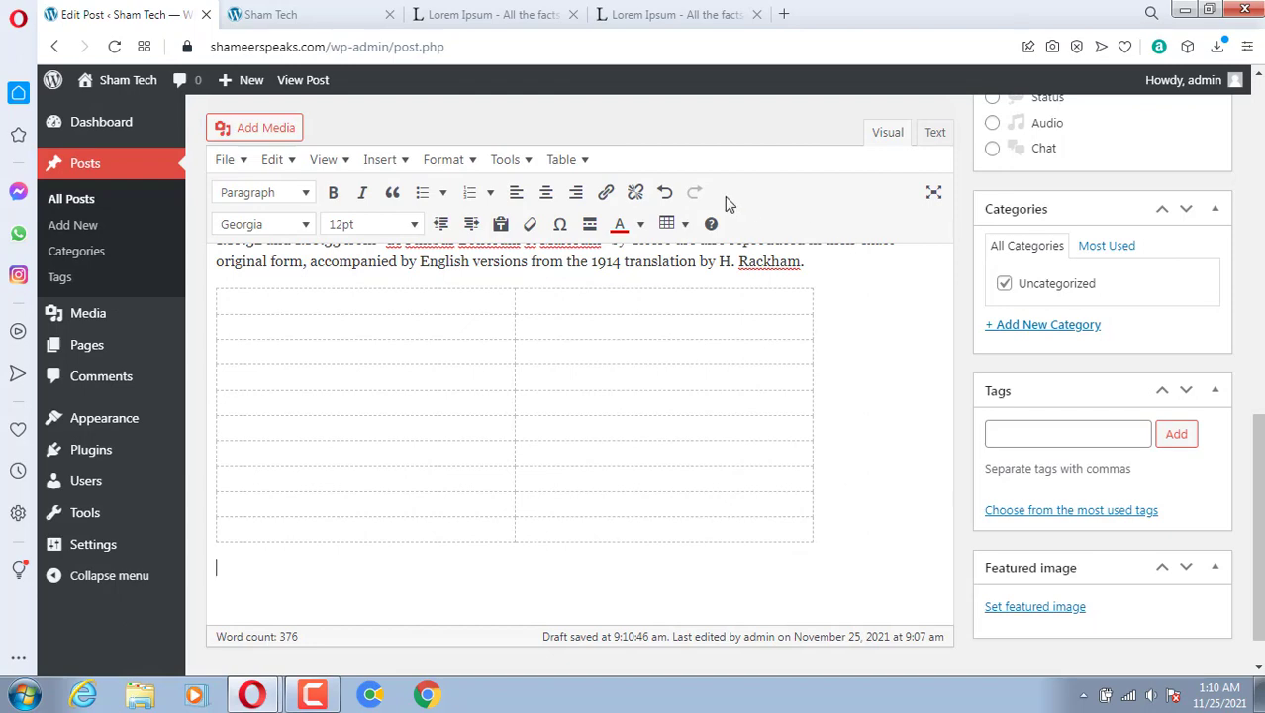
pyautogui.click(685, 222)
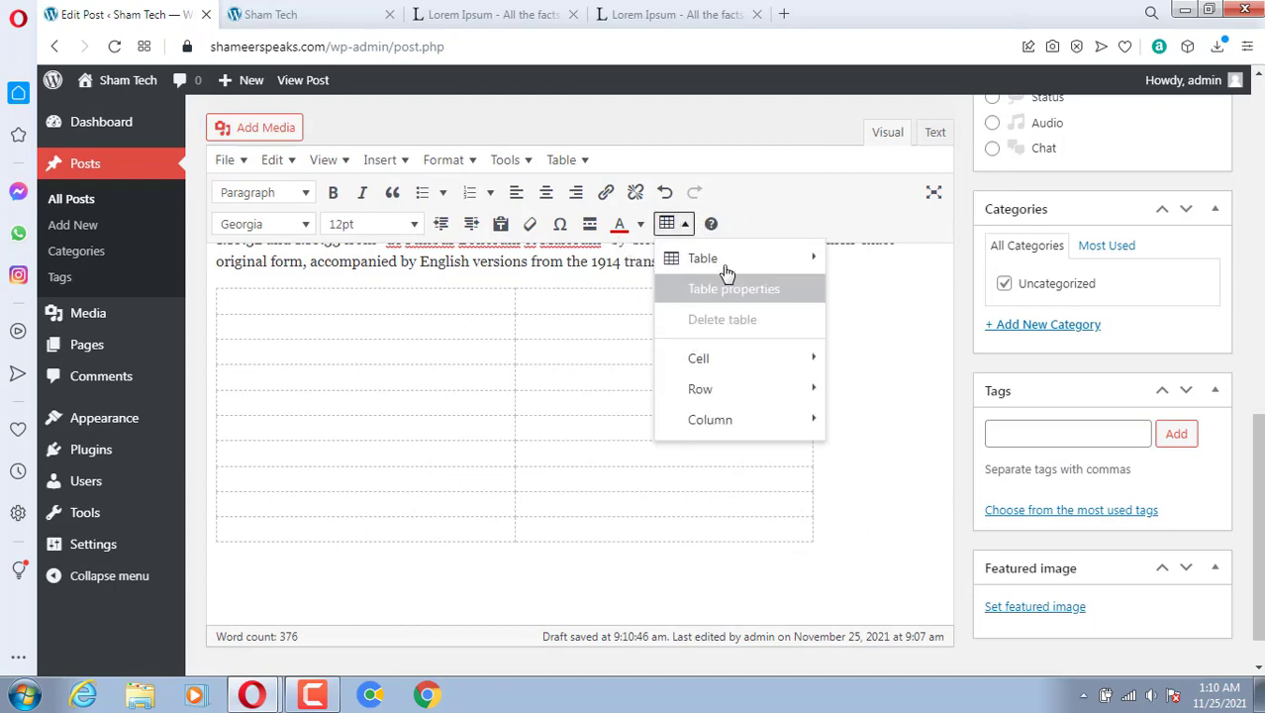
pyautogui.moveTo(813, 265)
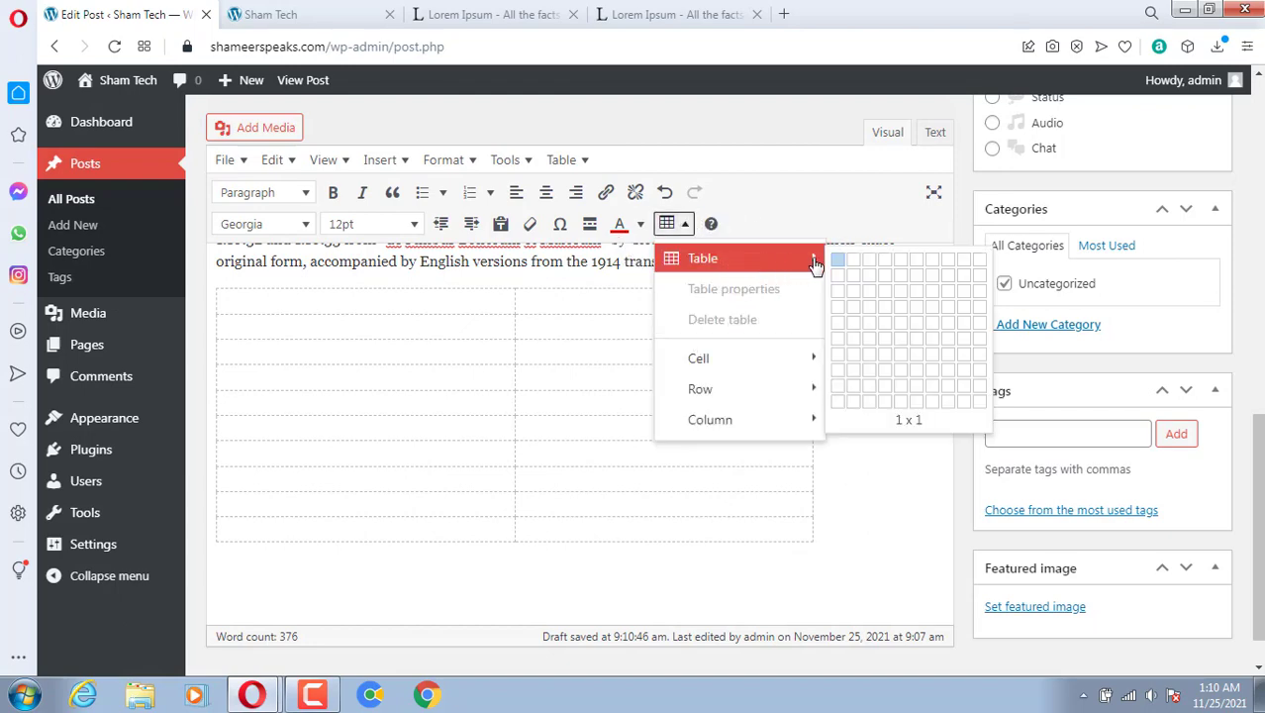
pyautogui.click(856, 416)
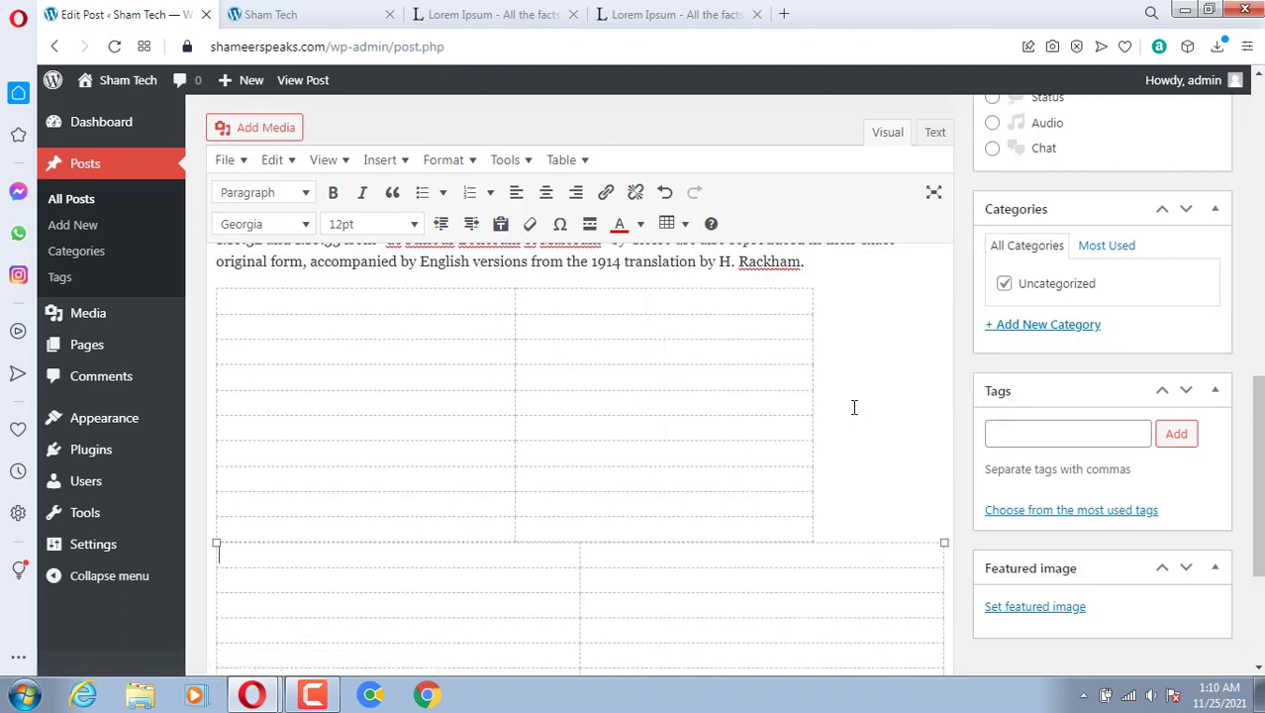
pyautogui.scroll(-3, 788, 533)
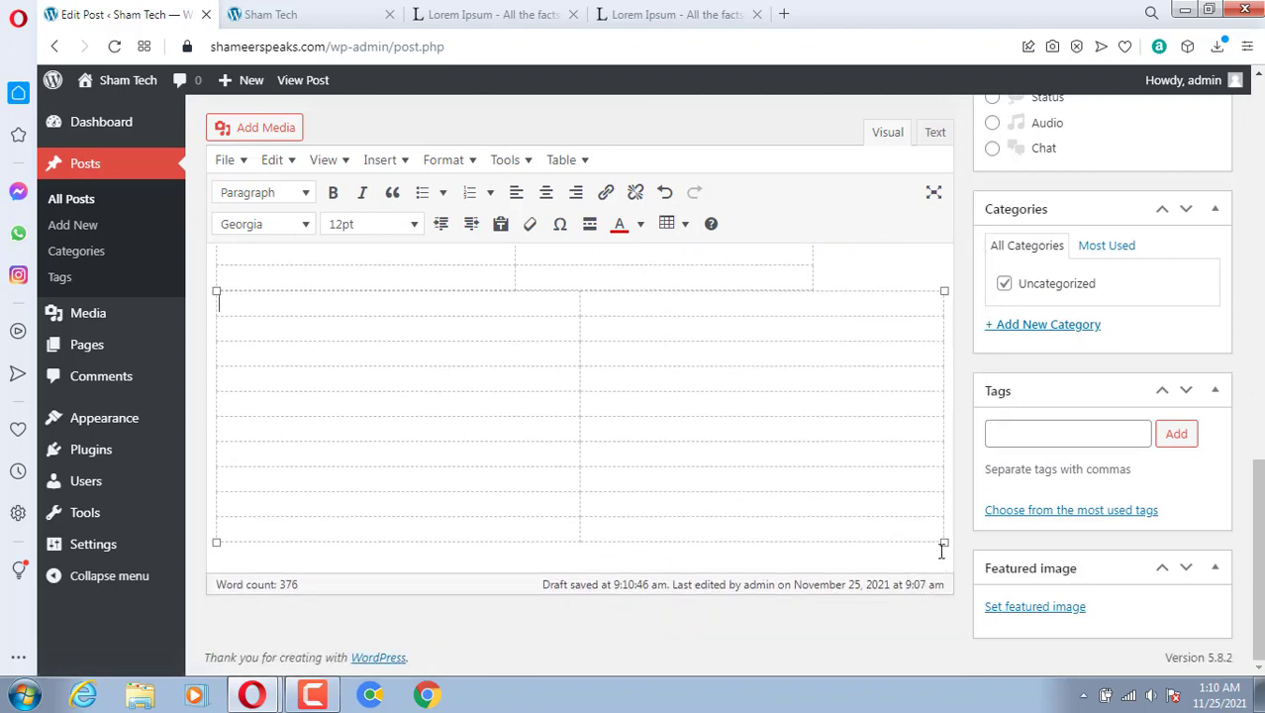
pyautogui.moveTo(940, 542); pyautogui.dragTo(813, 545)
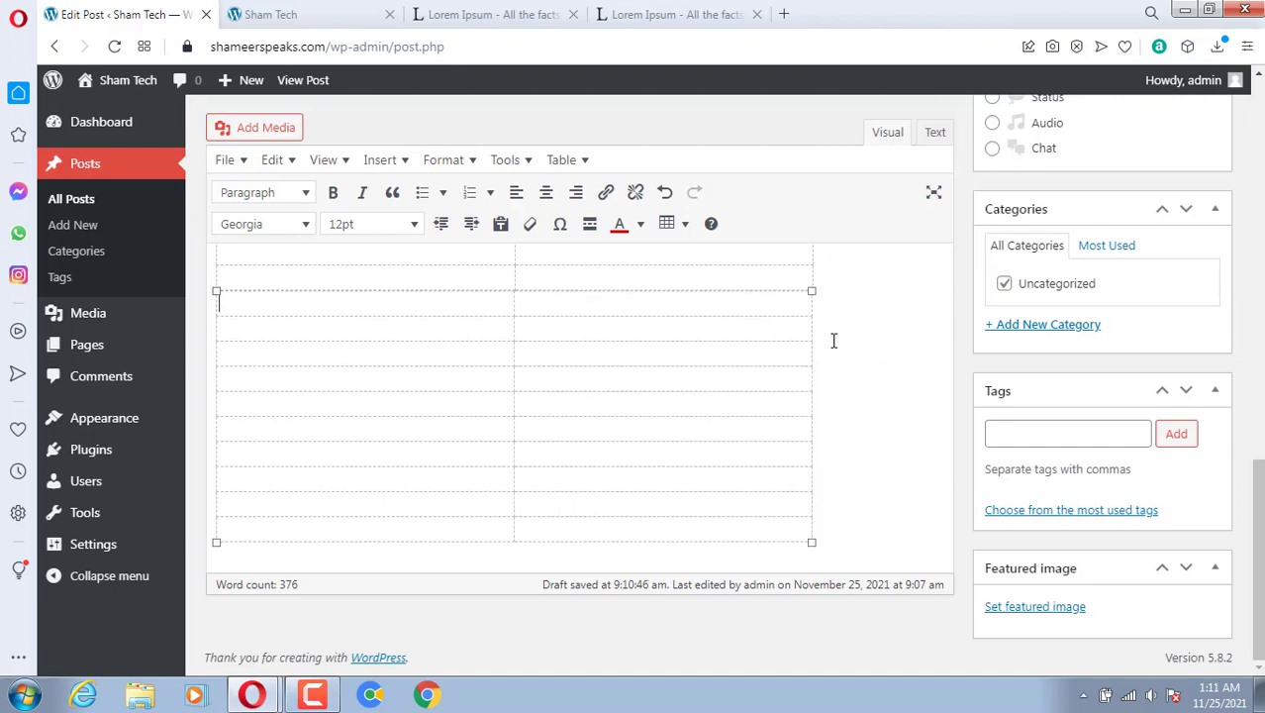
# Fill the first row of the upper table with "gfdgtf" in the first cell and "kjugjhngfc" in the second.
pyautogui.scroll(2, 619, 480)
pyautogui.scroll(3, 620, 480)
pyautogui.scroll(-3, 751, 480)
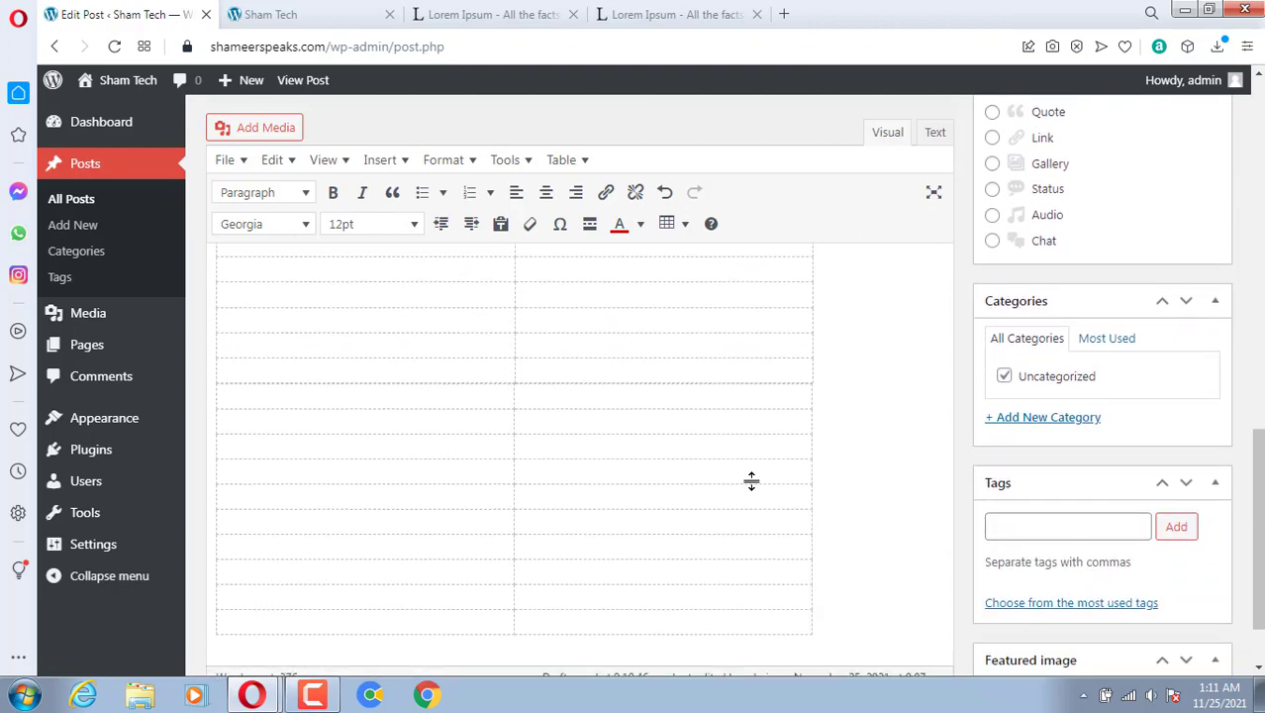
pyautogui.scroll(4, 734, 395)
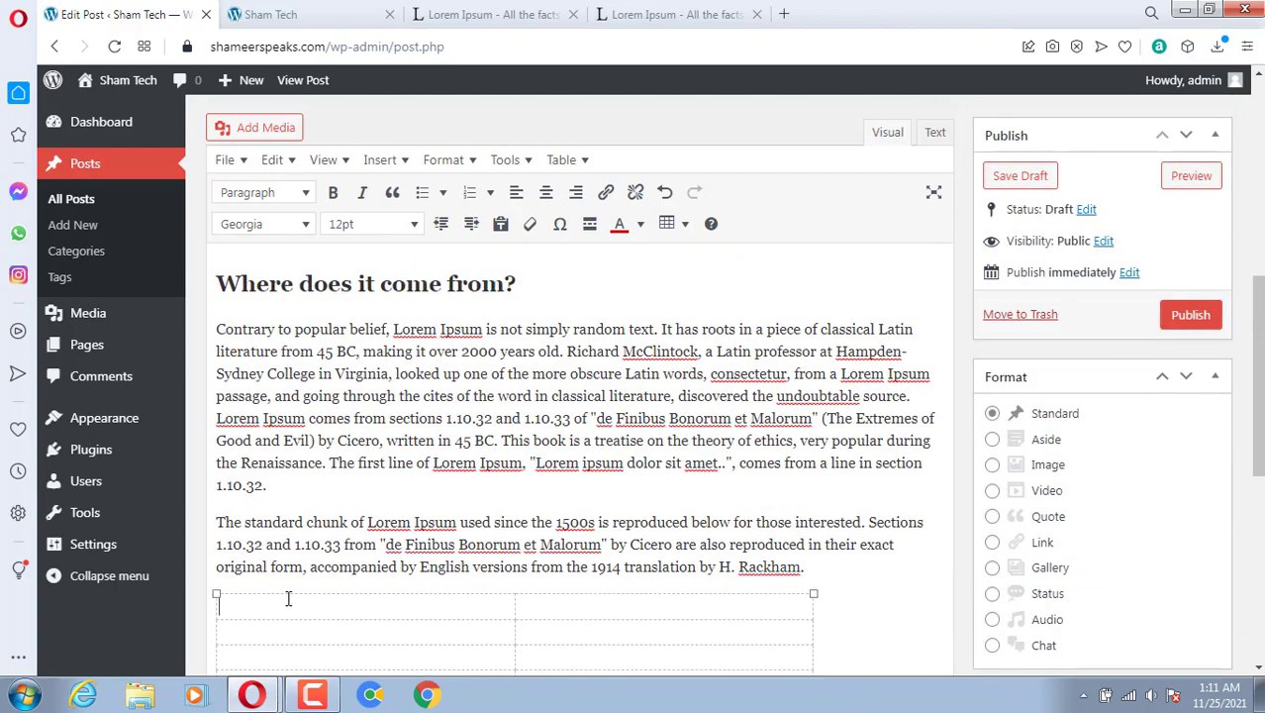
pyautogui.click(288, 597)
pyautogui.write('gfdgtf')
pyautogui.click(653, 620)
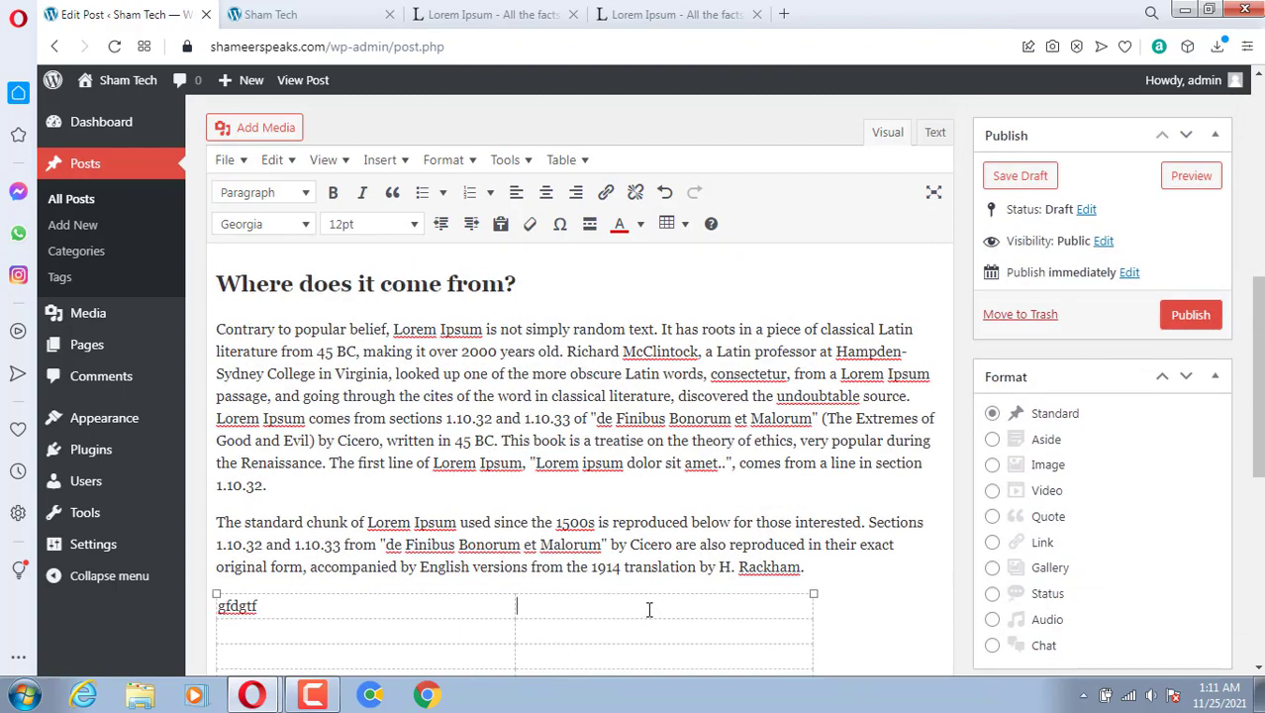
pyautogui.write('kjugjhngfc')
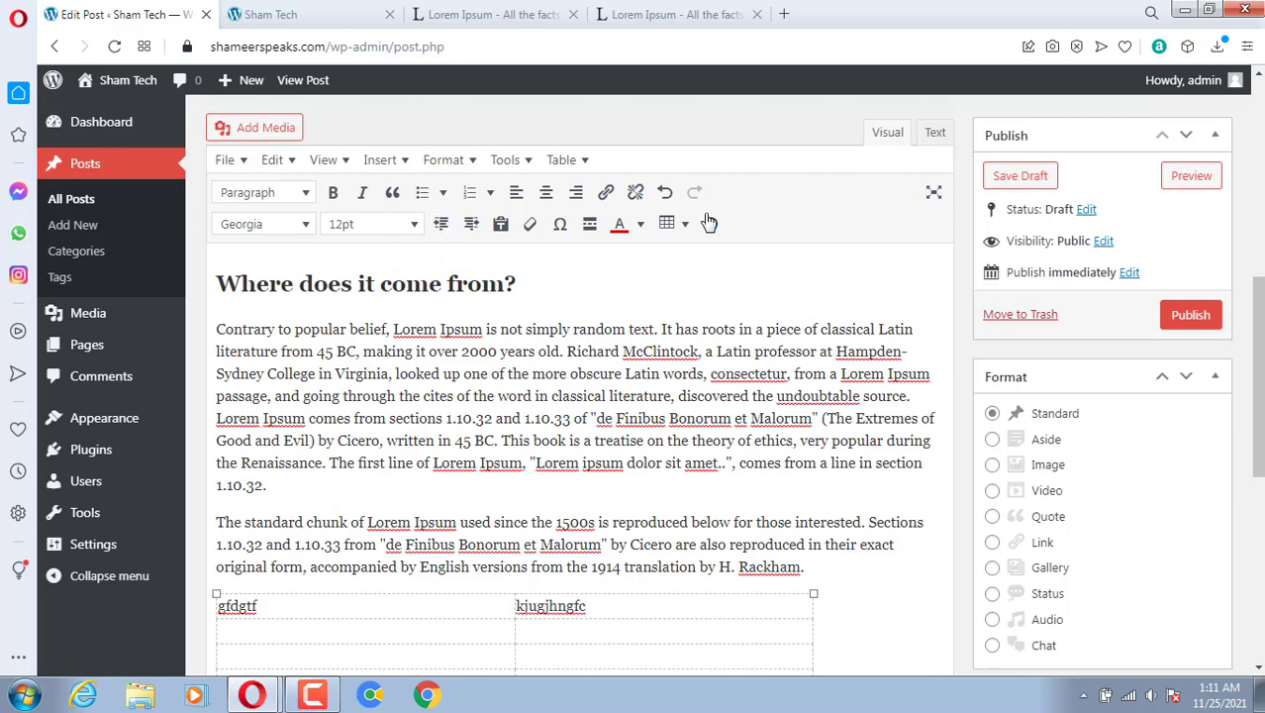
# Insert the robot-g8903687c4_1280.jpg image from the media library on a new line below the "What is Lorem Ipsum?" heading.
pyautogui.scroll(4, 428, 545)
pyautogui.scroll(3, 436, 535)
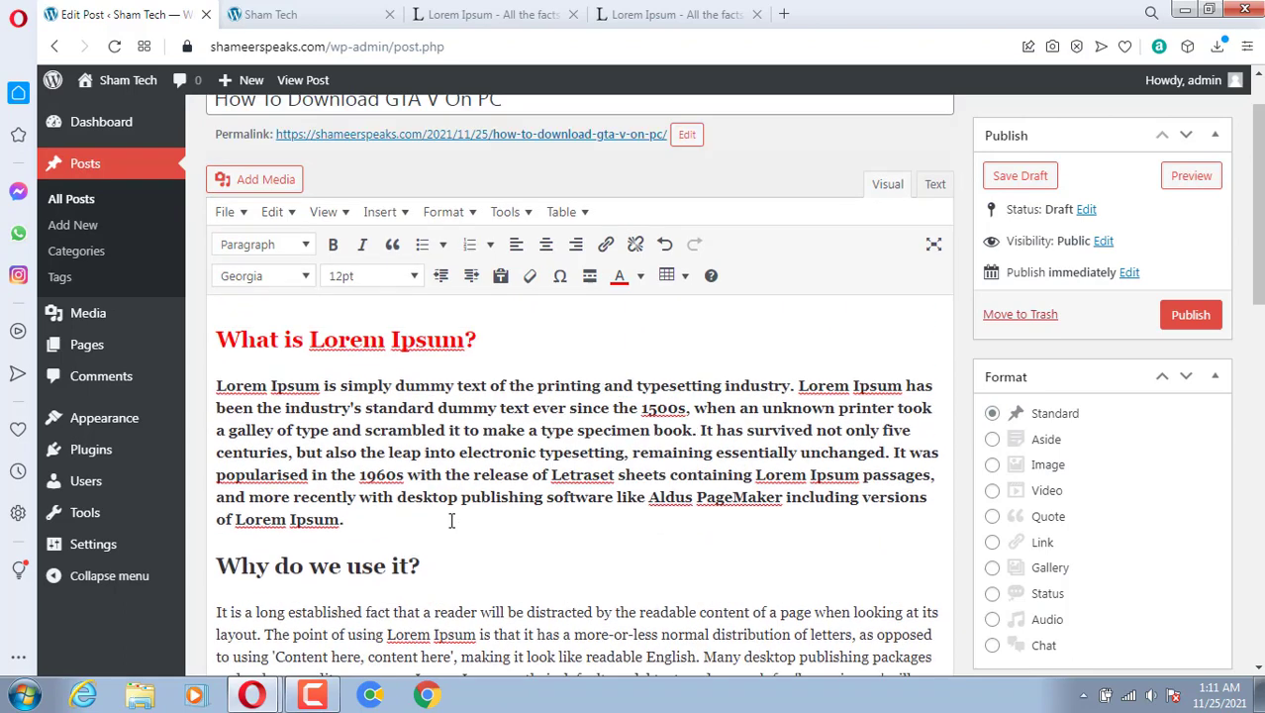
pyautogui.scroll(-1, 465, 515)
pyautogui.scroll(1, 452, 427)
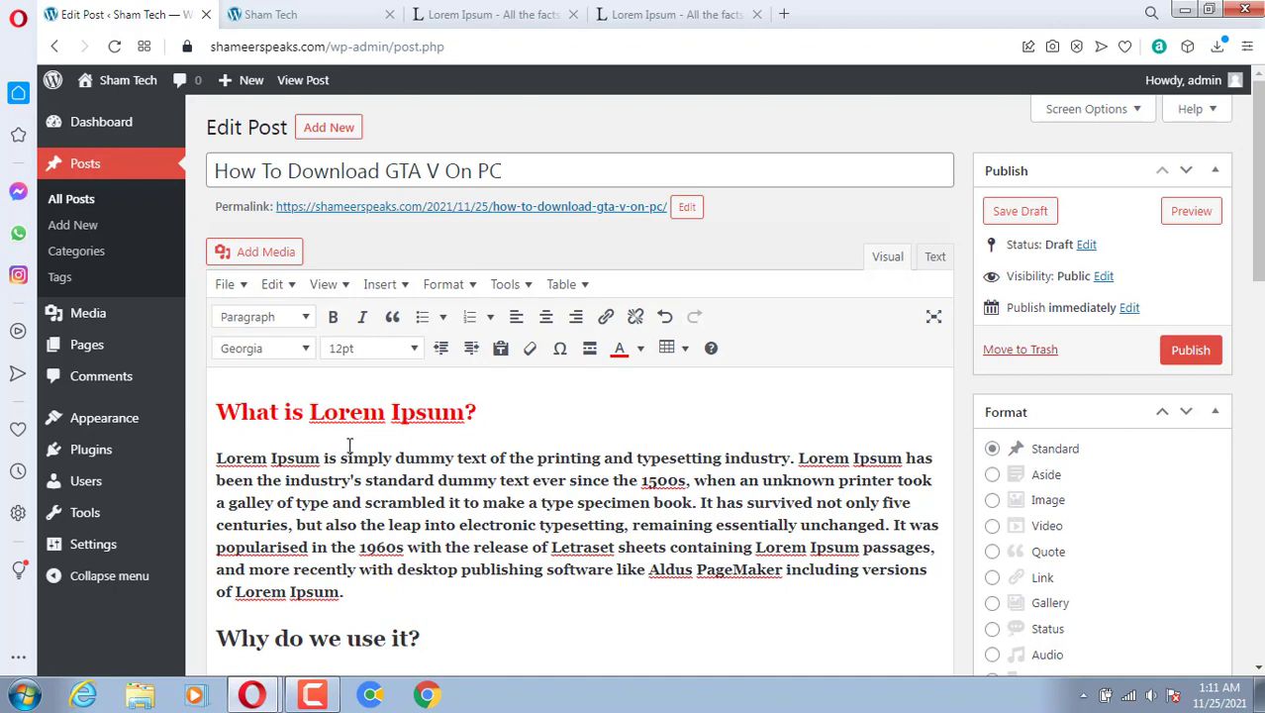
pyautogui.click(464, 443)
pyautogui.click(519, 413)
pyautogui.press('Return')
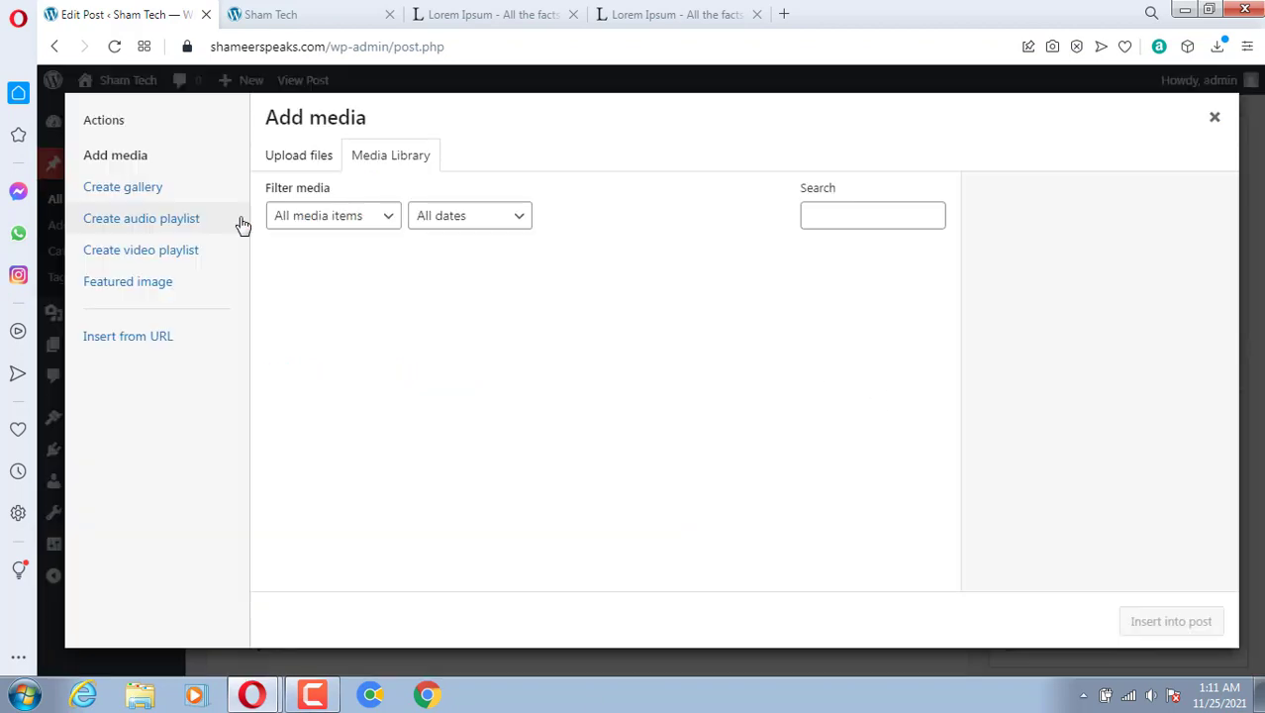
pyautogui.click(241, 216)
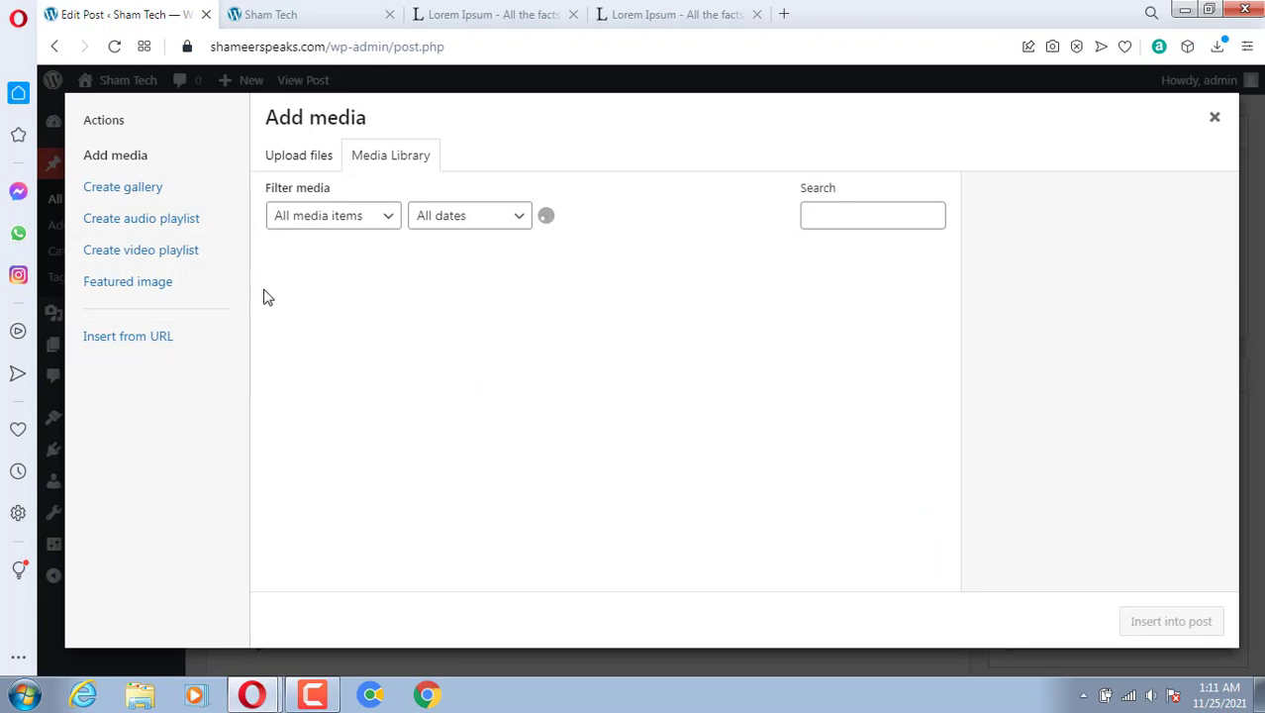
pyautogui.click(293, 158)
pyautogui.click(409, 148)
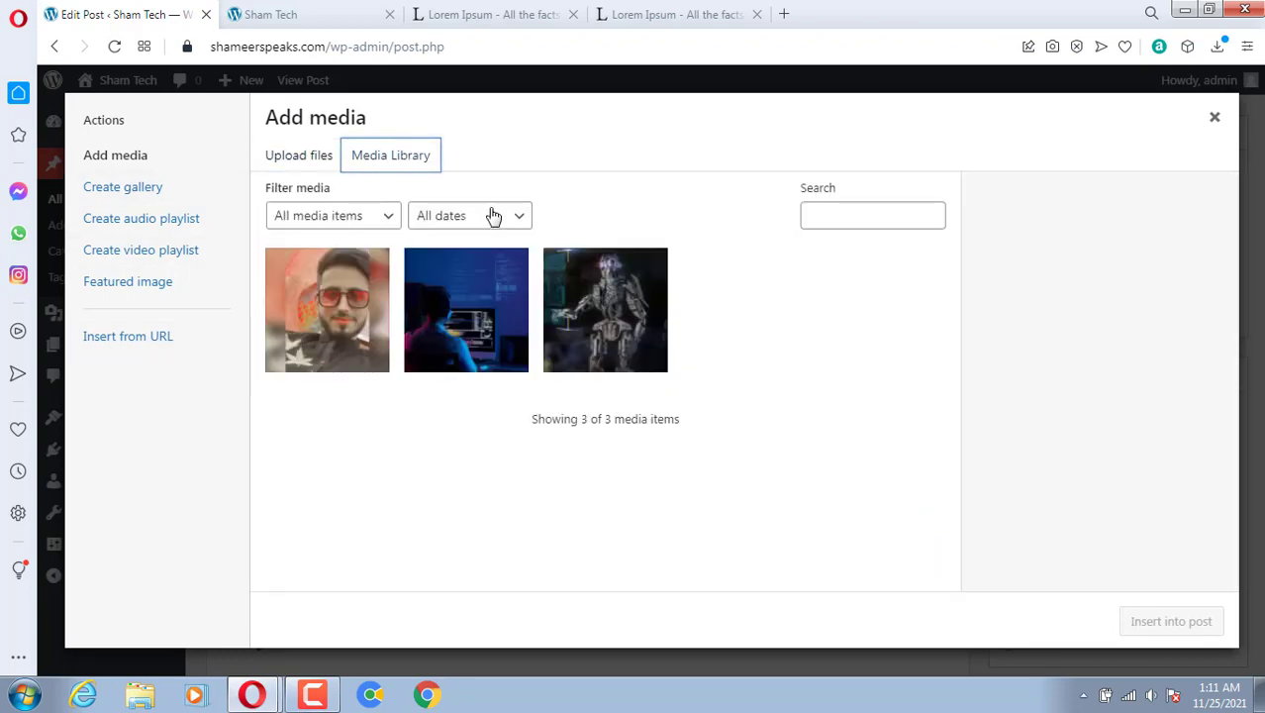
pyautogui.click(569, 312)
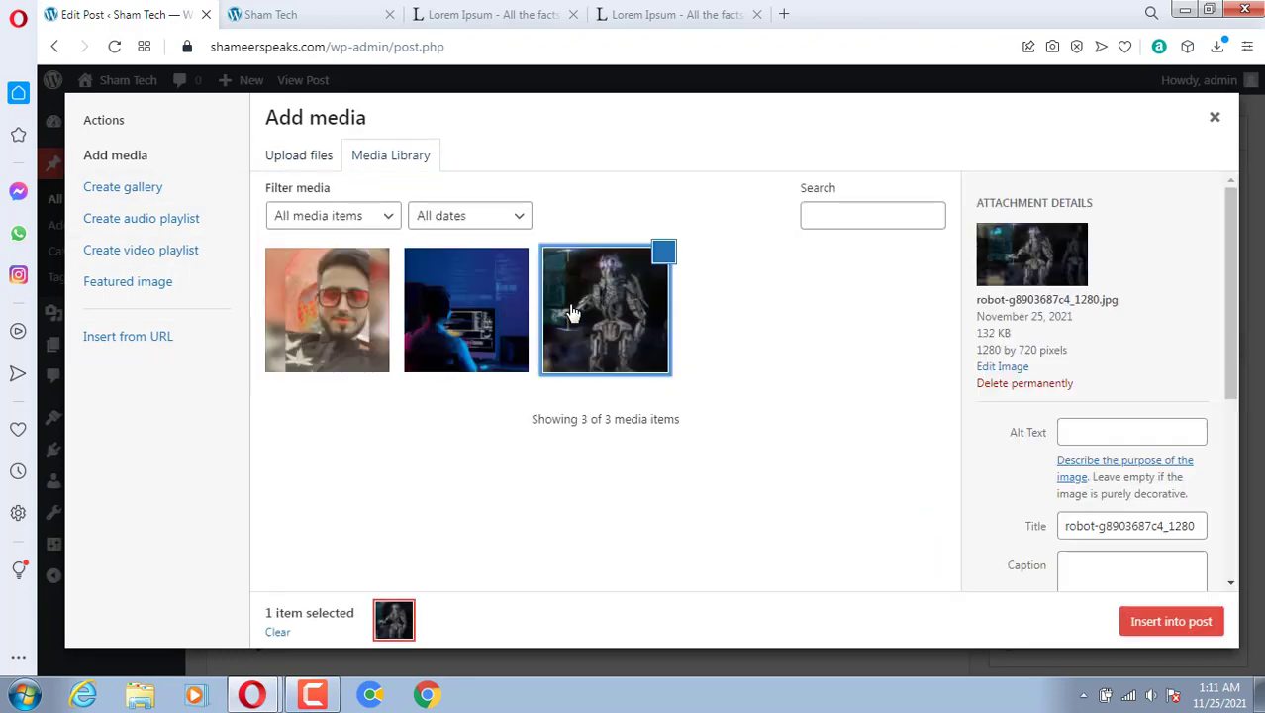
pyautogui.click(1203, 625)
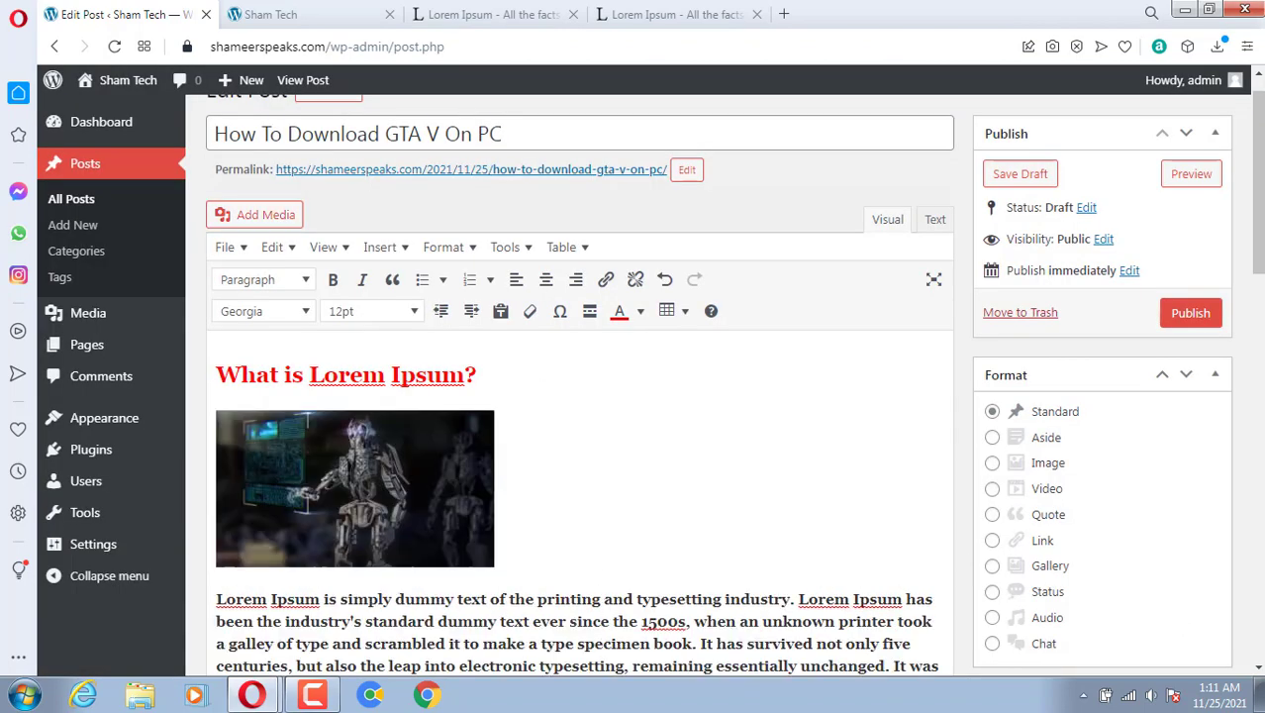
# Enlarge the robot image proportionally until it spans nearly the full width of the text area.
pyautogui.click(485, 559)
pyautogui.moveTo(493, 568); pyautogui.dragTo(696, 679)
pyautogui.scroll(-3, 683, 529)
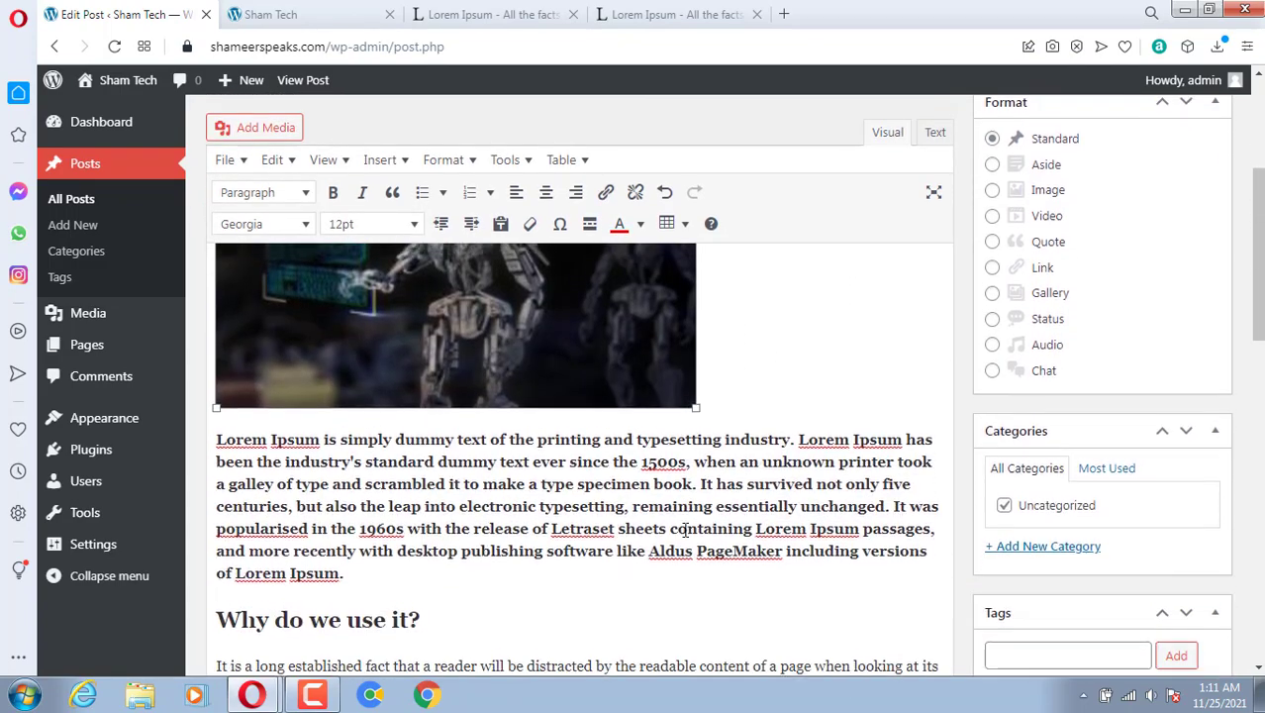
pyautogui.scroll(2, 683, 529)
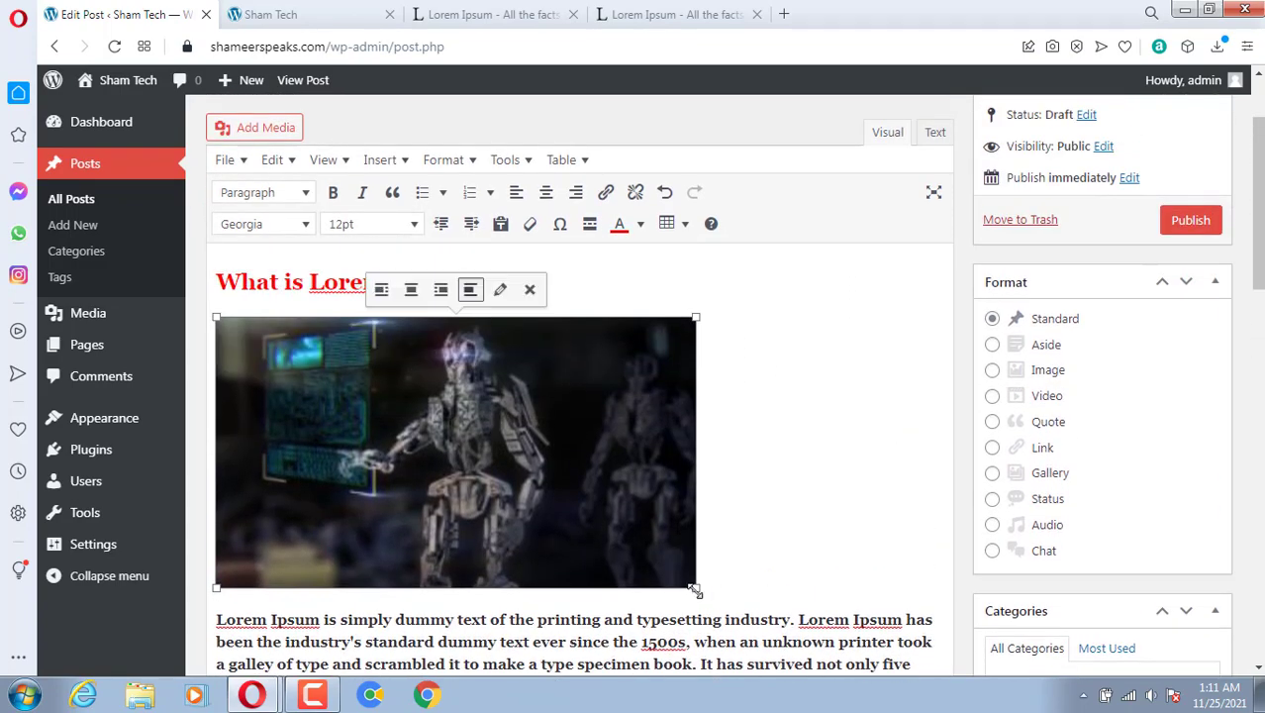
pyautogui.moveTo(691, 588); pyautogui.dragTo(907, 693)
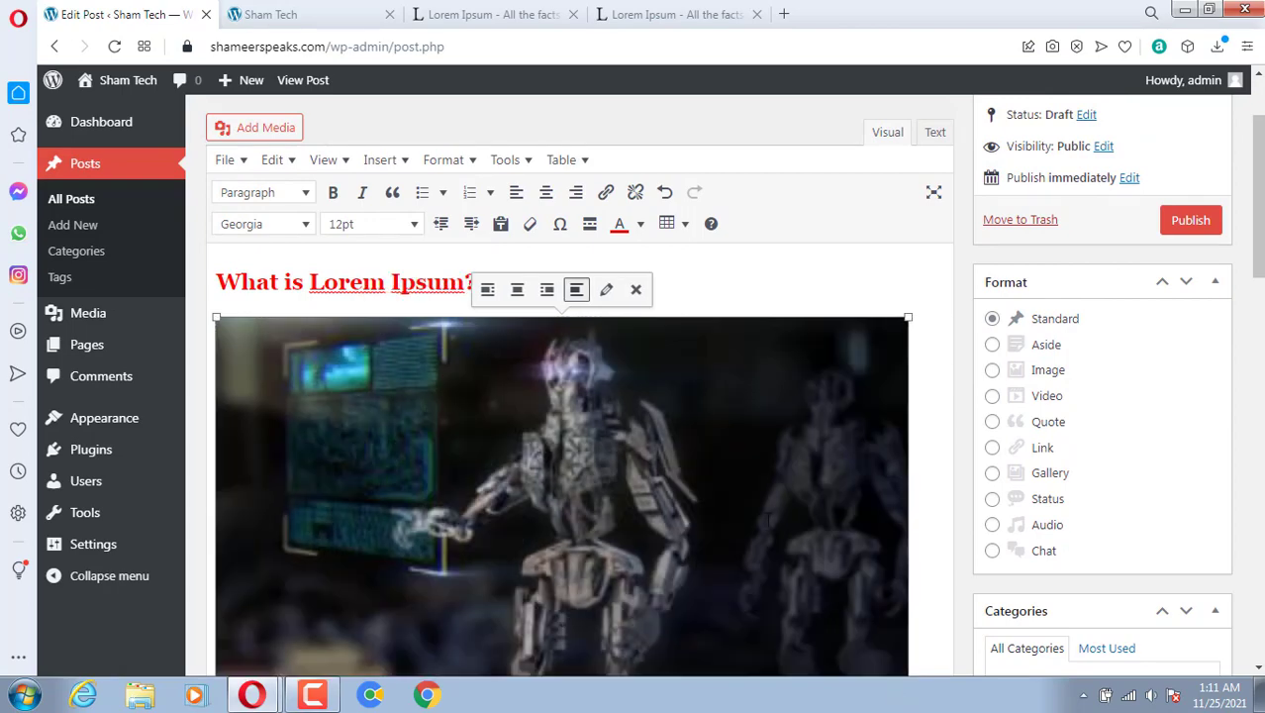
pyautogui.scroll(-3, 761, 513)
pyautogui.scroll(3, 761, 513)
pyautogui.click(731, 290)
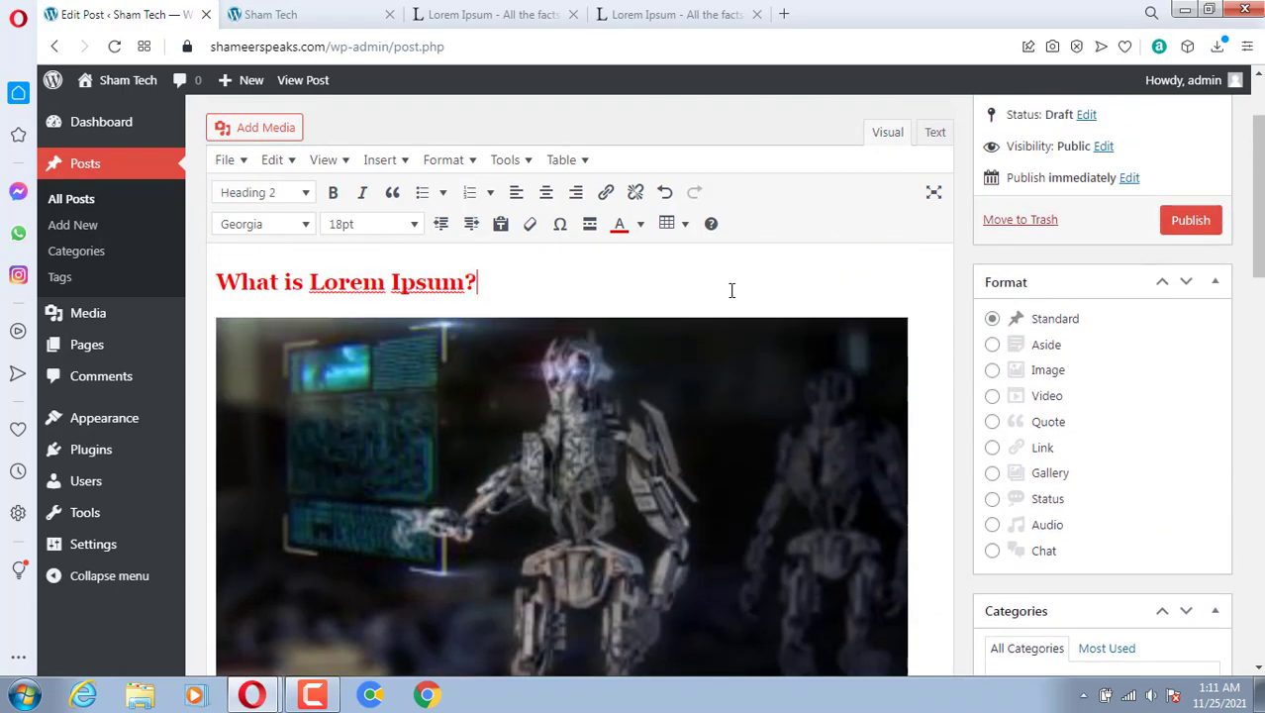
# Try setting the robot image's link target to Custom URL in its image details, and discard the changes.
pyautogui.scroll(-3, 586, 557)
pyautogui.scroll(2, 585, 557)
pyautogui.click(577, 480)
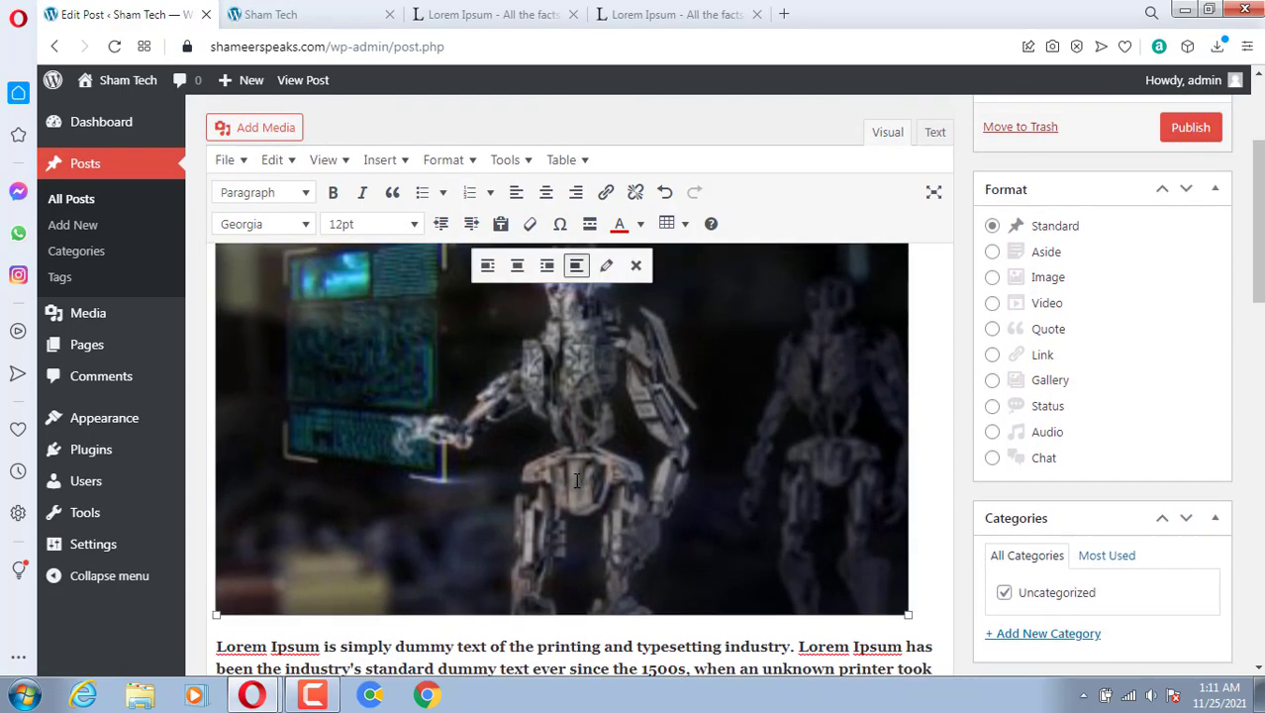
pyautogui.click(605, 265)
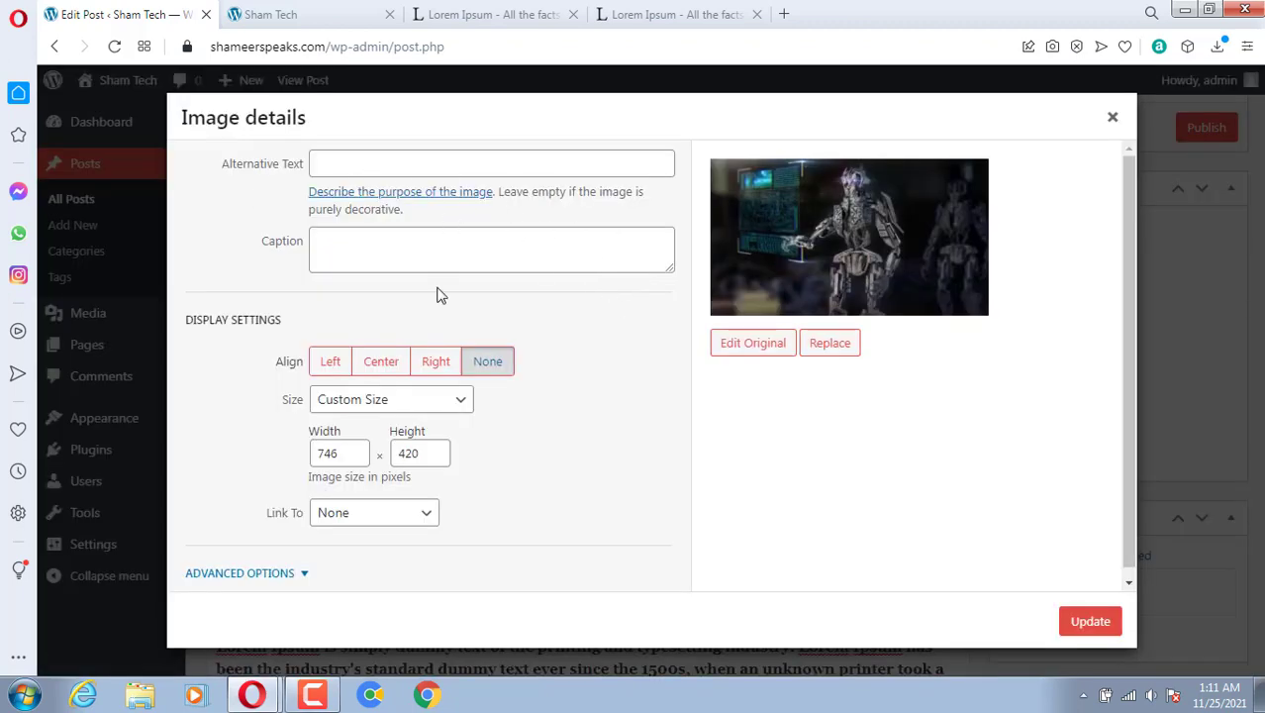
pyautogui.click(414, 512)
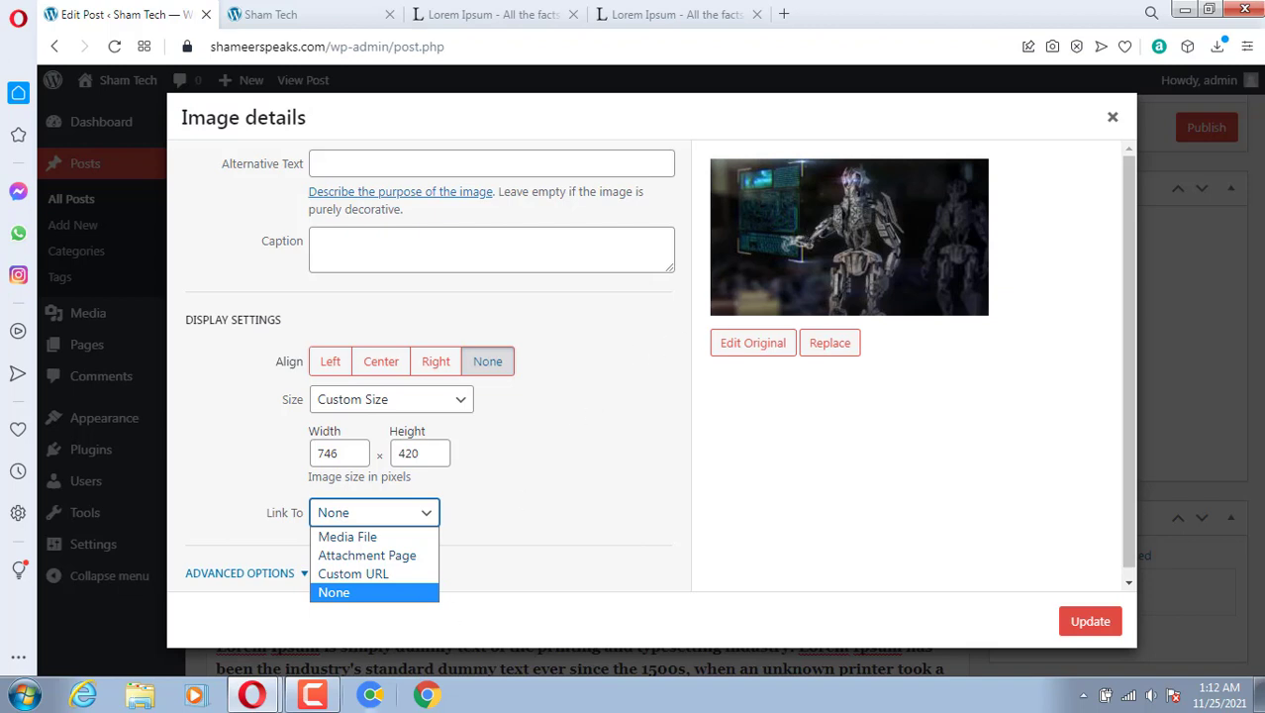
pyautogui.click(364, 574)
pyautogui.click(351, 505)
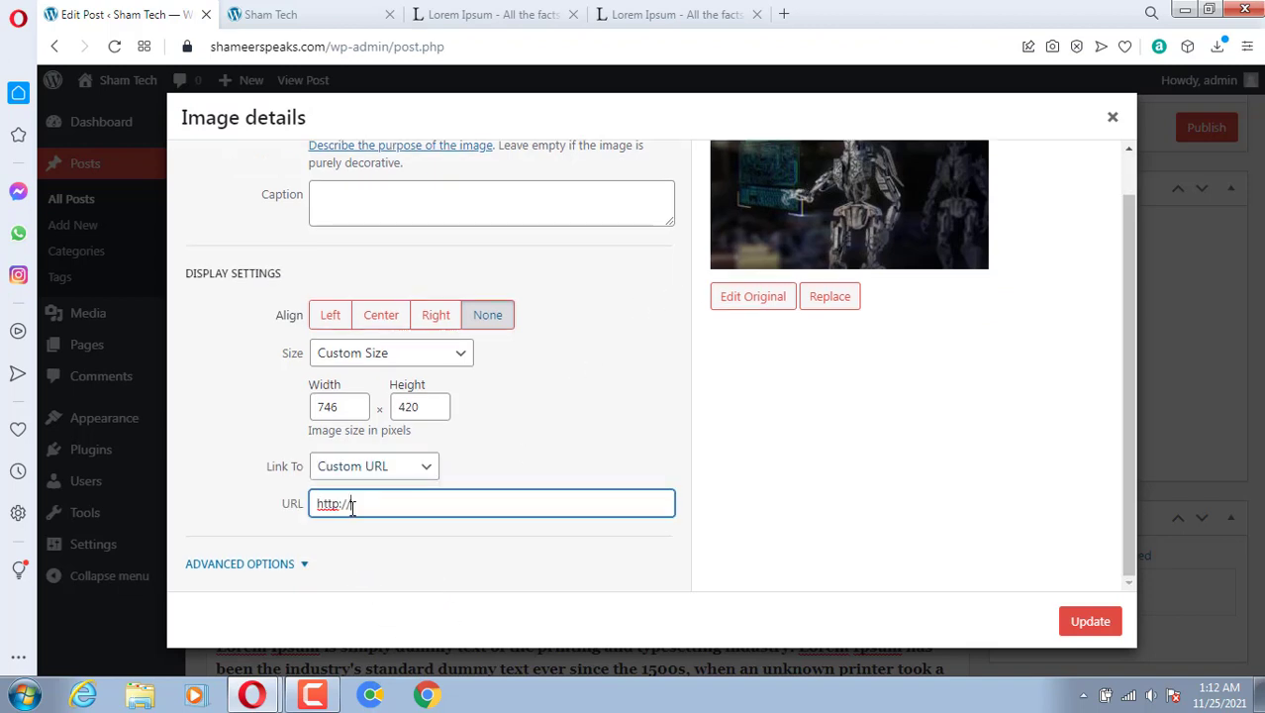
pyautogui.rightClick(376, 505)
pyautogui.click(737, 284)
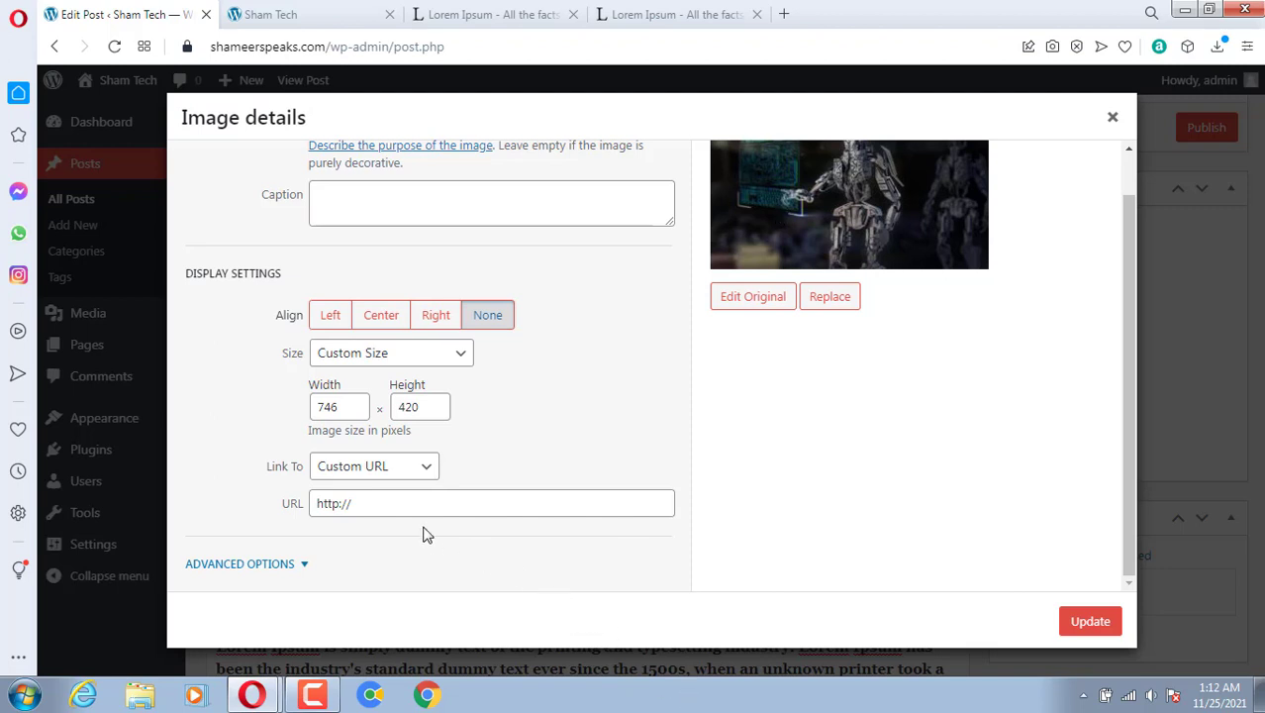
pyautogui.click(396, 505)
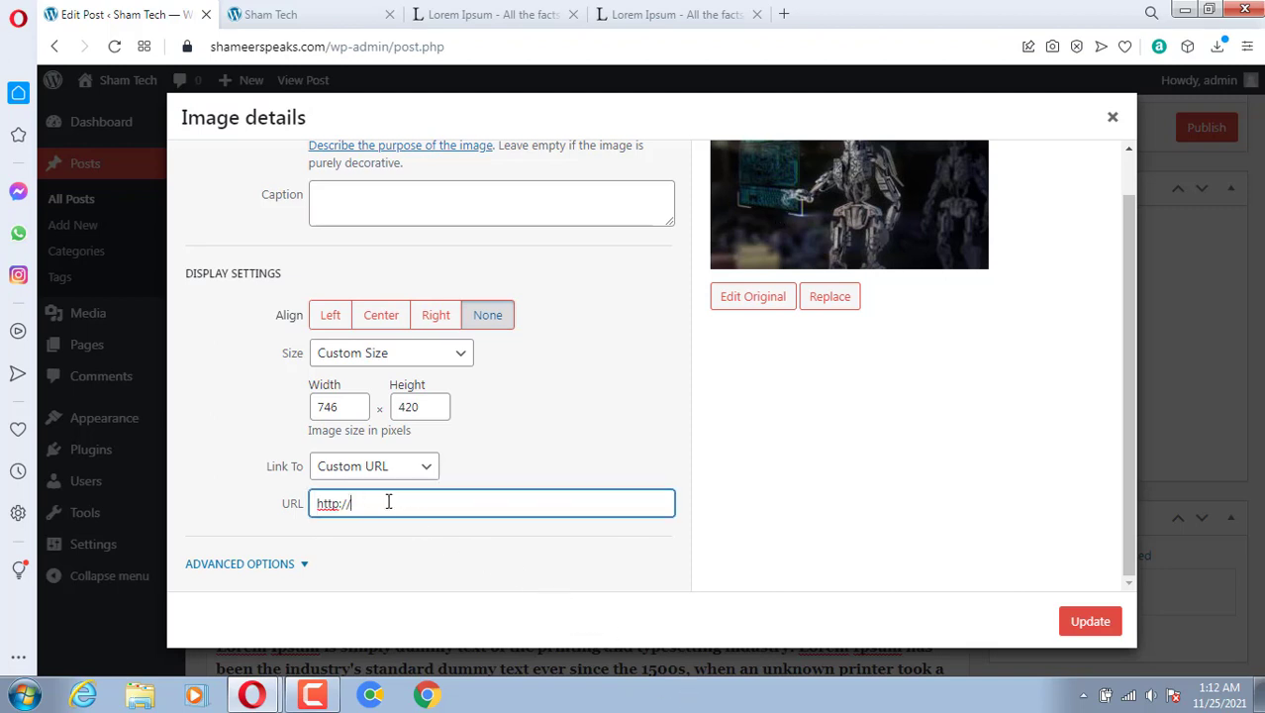
pyautogui.click(1113, 117)
# Set software-developer-g94e551a0b_1920.jpg from the media library as the post's featured image.
pyautogui.scroll(2, 762, 406)
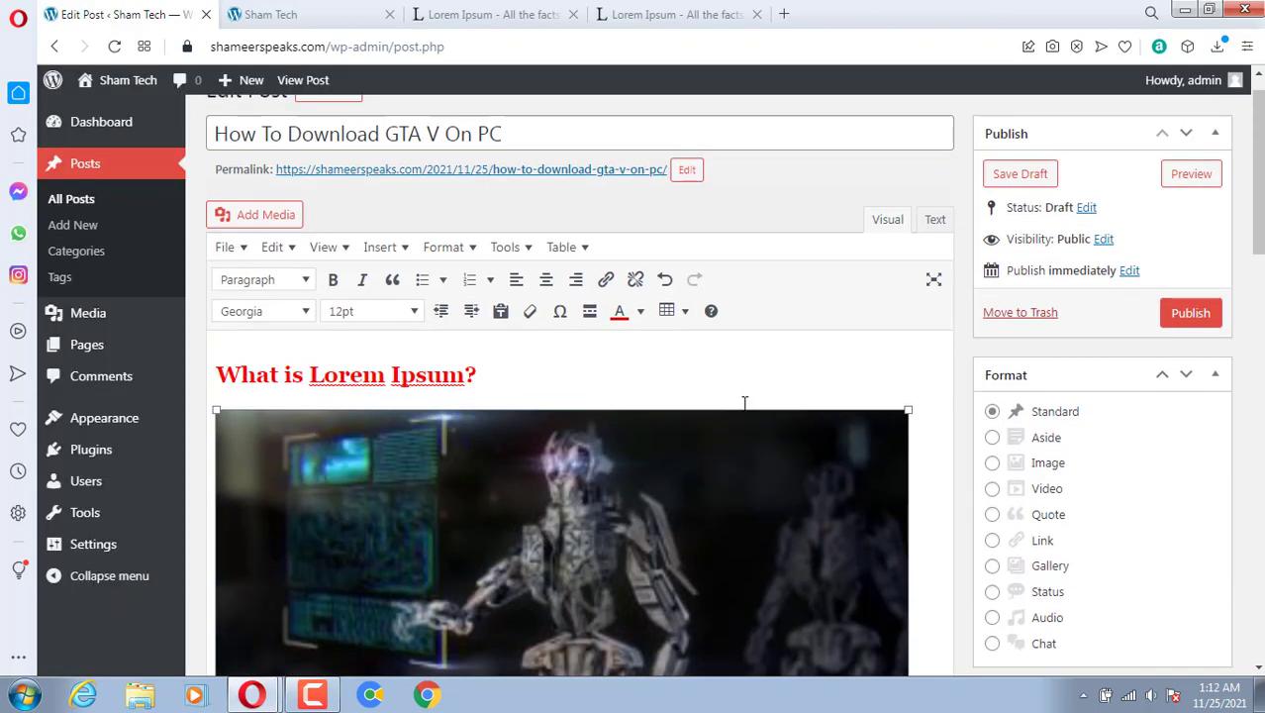
pyautogui.scroll(-5, 1173, 356)
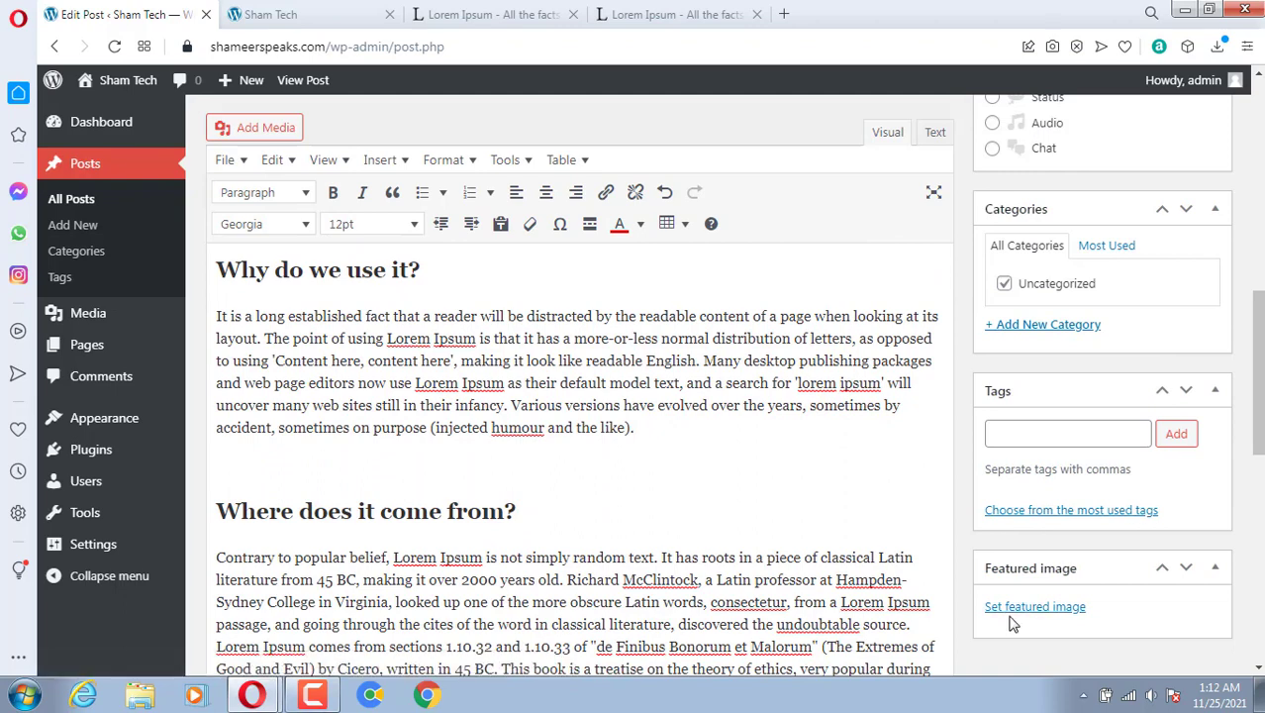
pyautogui.click(1016, 613)
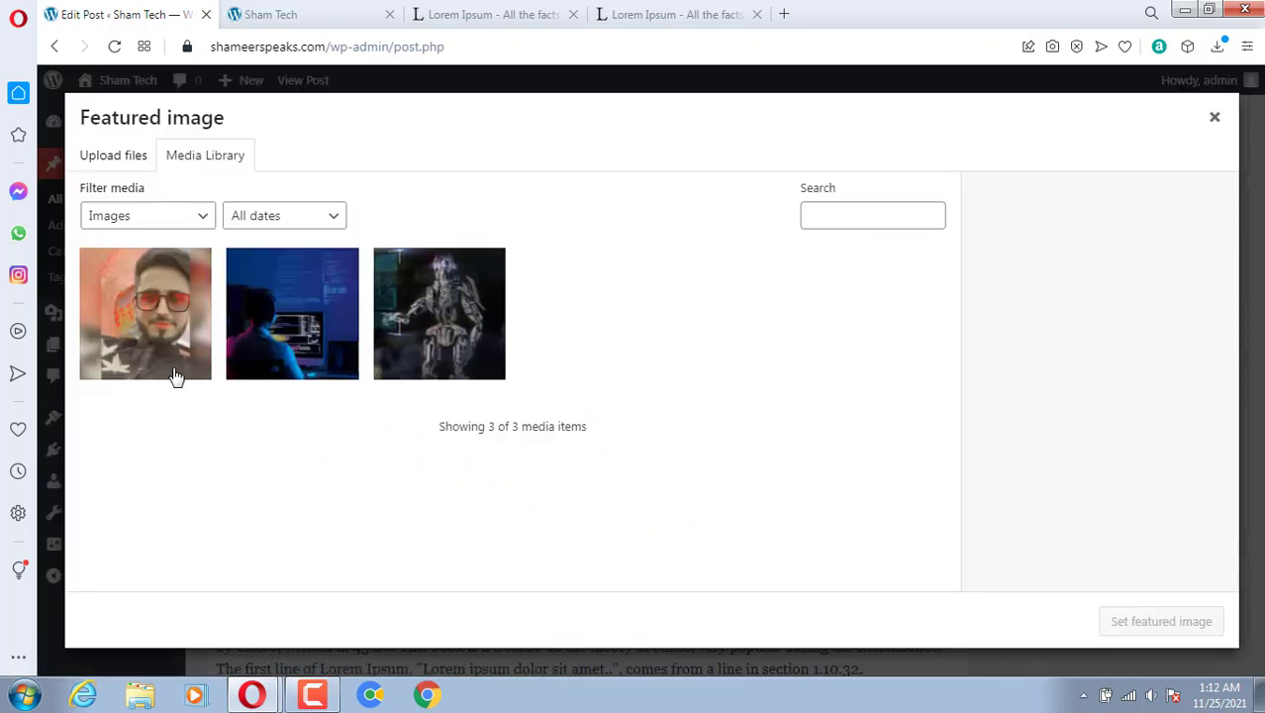
pyautogui.click(283, 315)
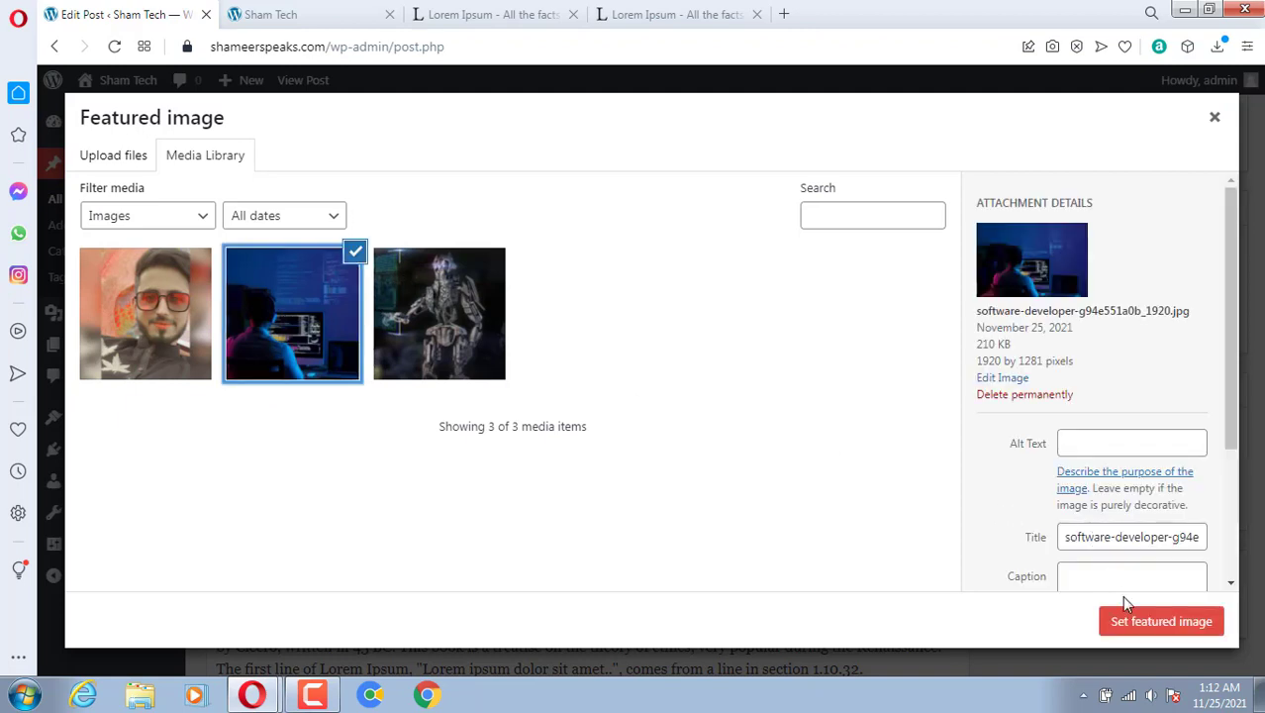
pyautogui.click(1104, 451)
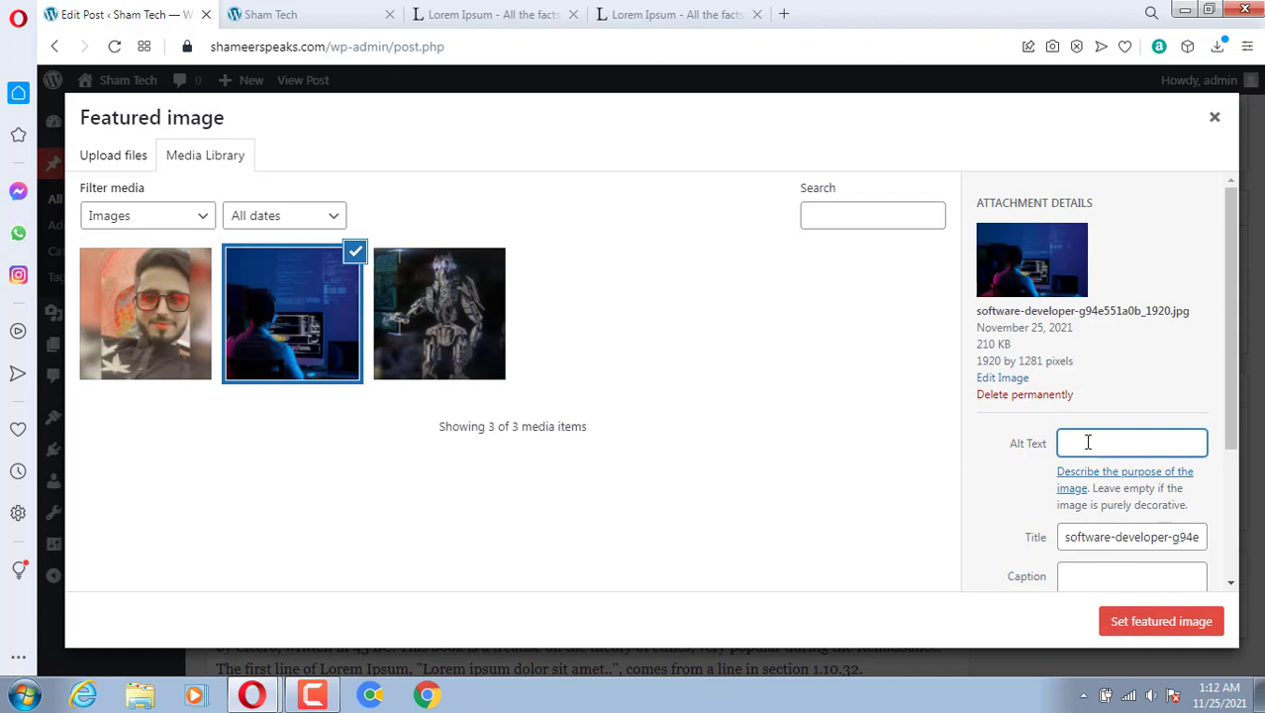
pyautogui.scroll(-3, 1005, 520)
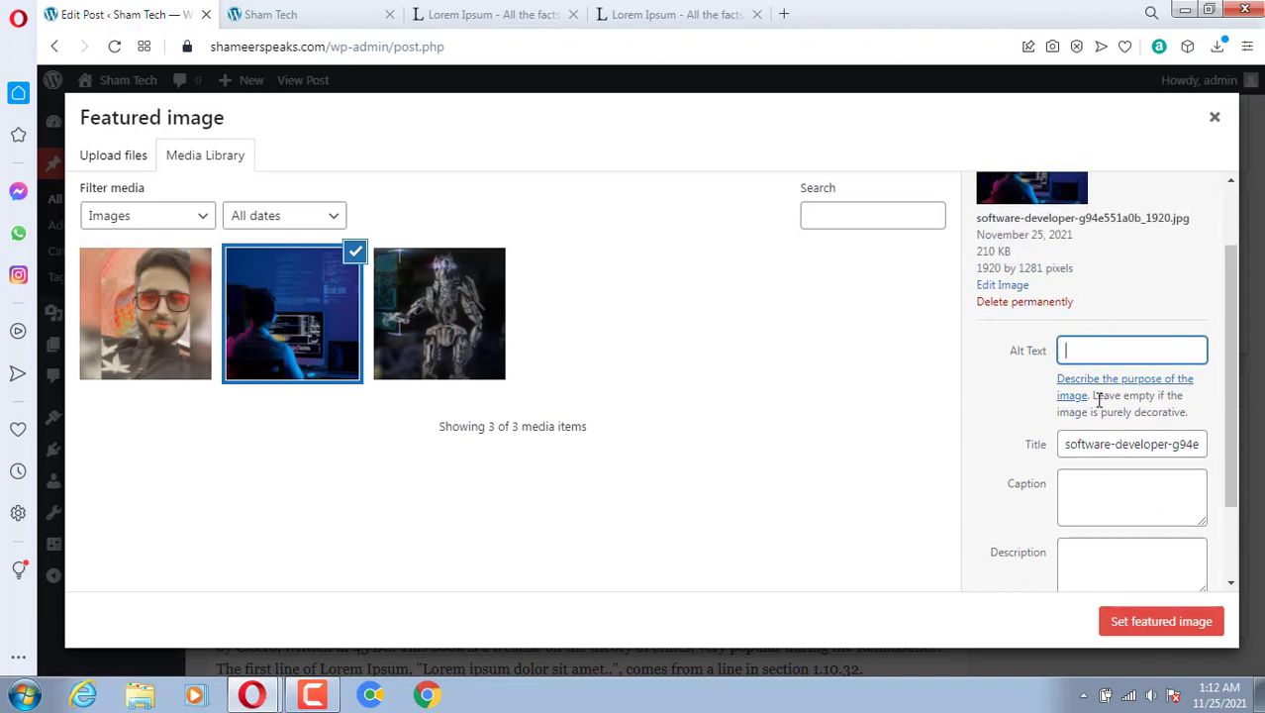
pyautogui.click(1171, 626)
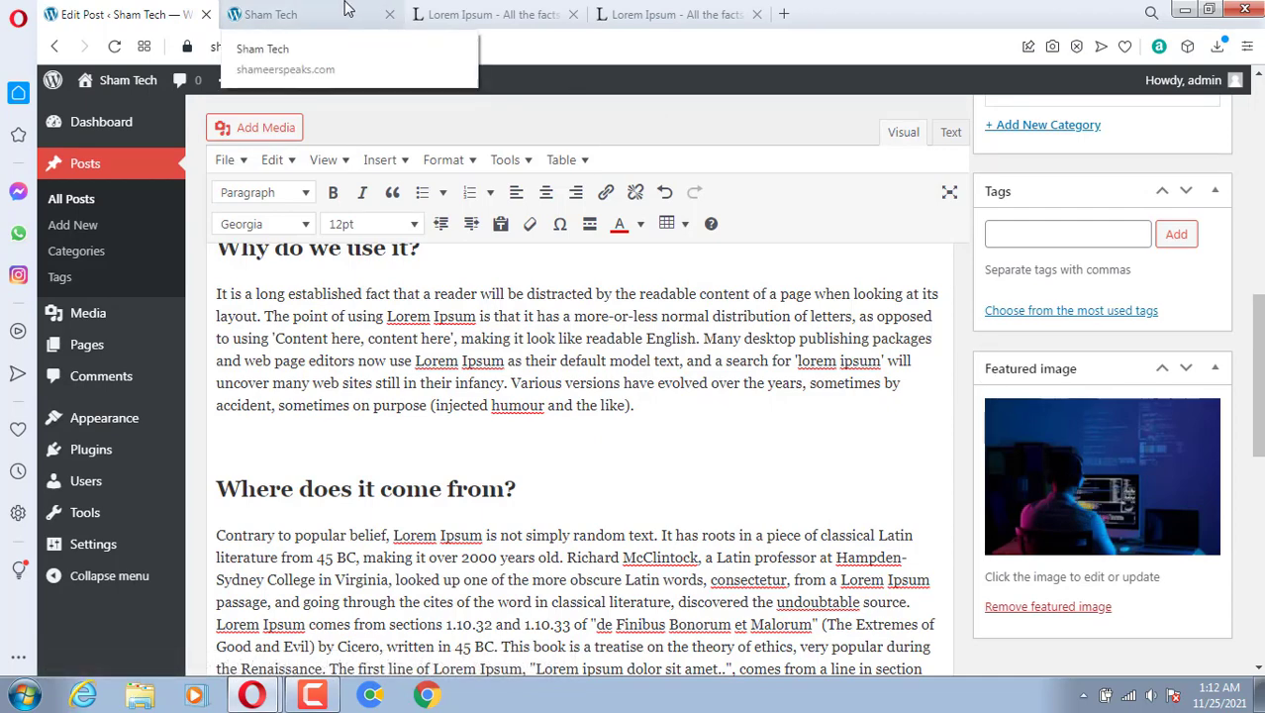
pyautogui.click(267, 14)
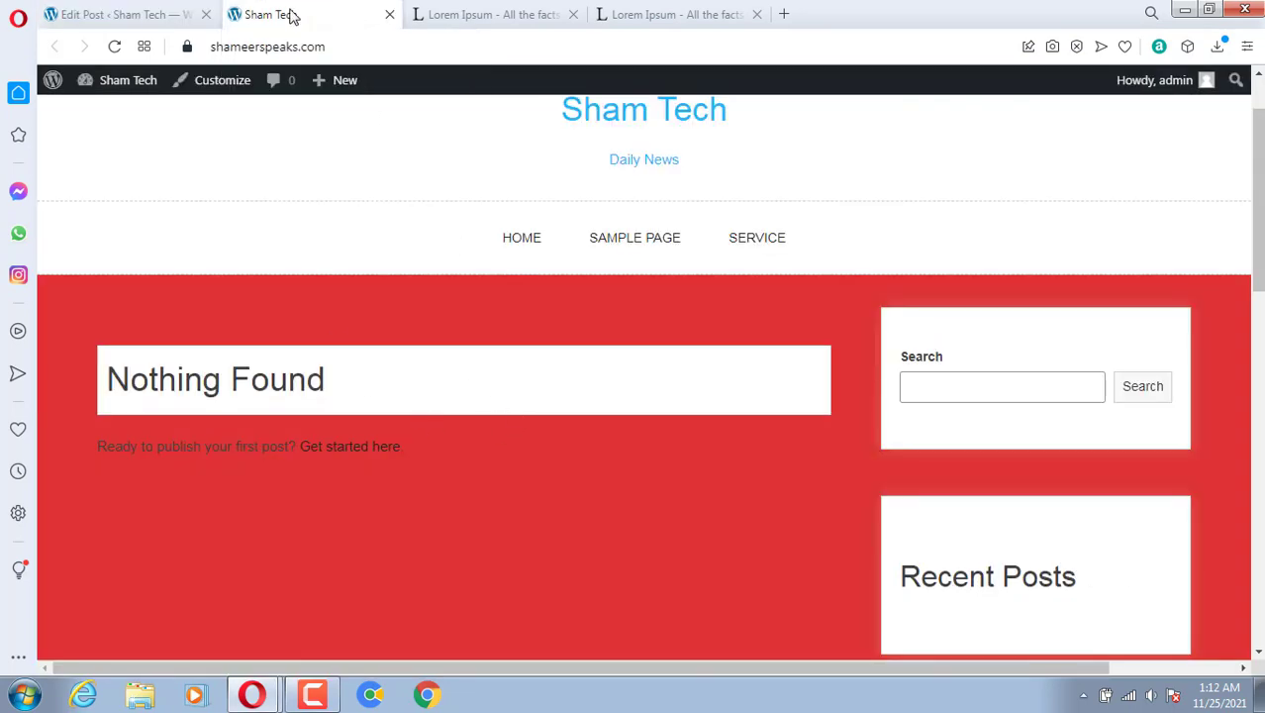
pyautogui.click(109, 14)
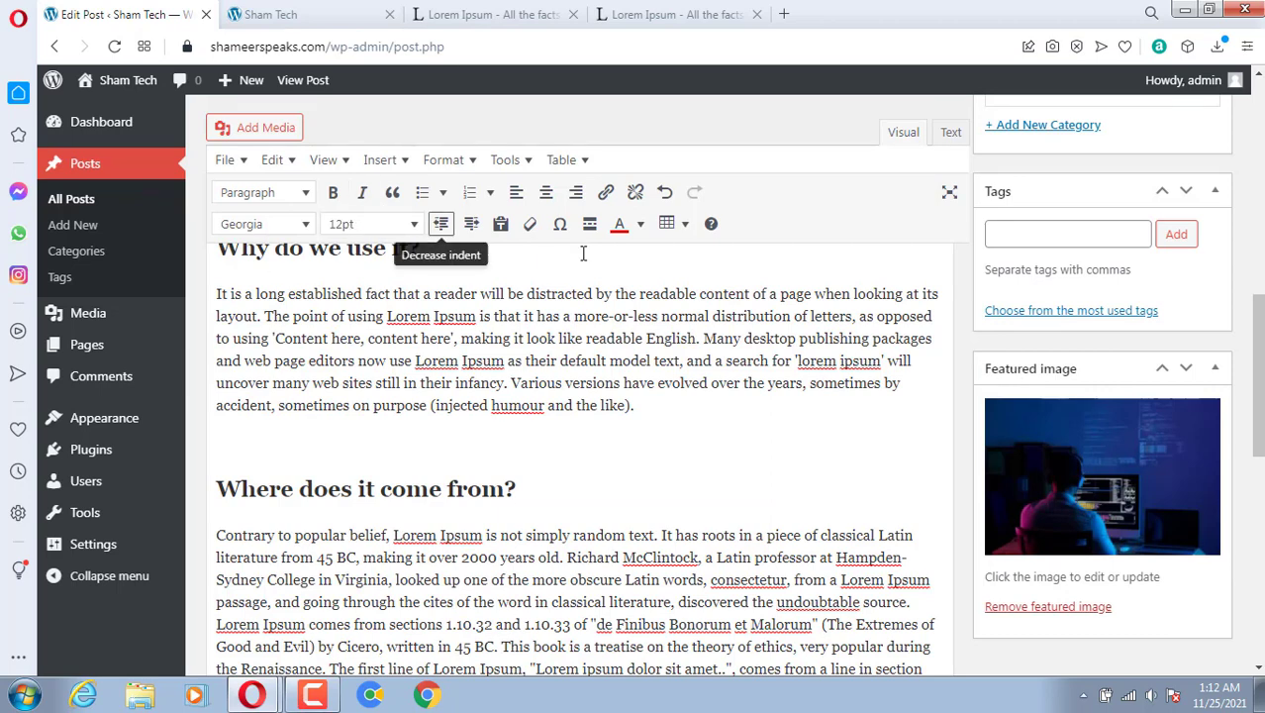
pyautogui.scroll(-1, 441, 224)
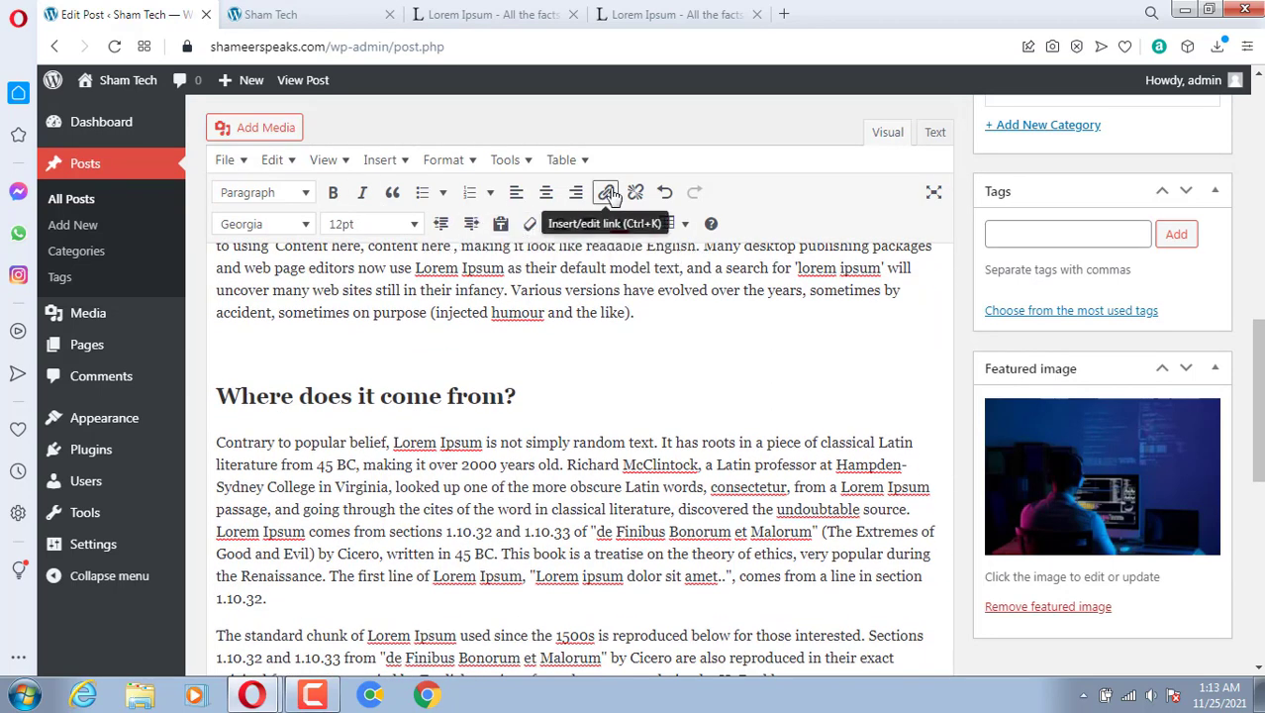
pyautogui.click(302, 225)
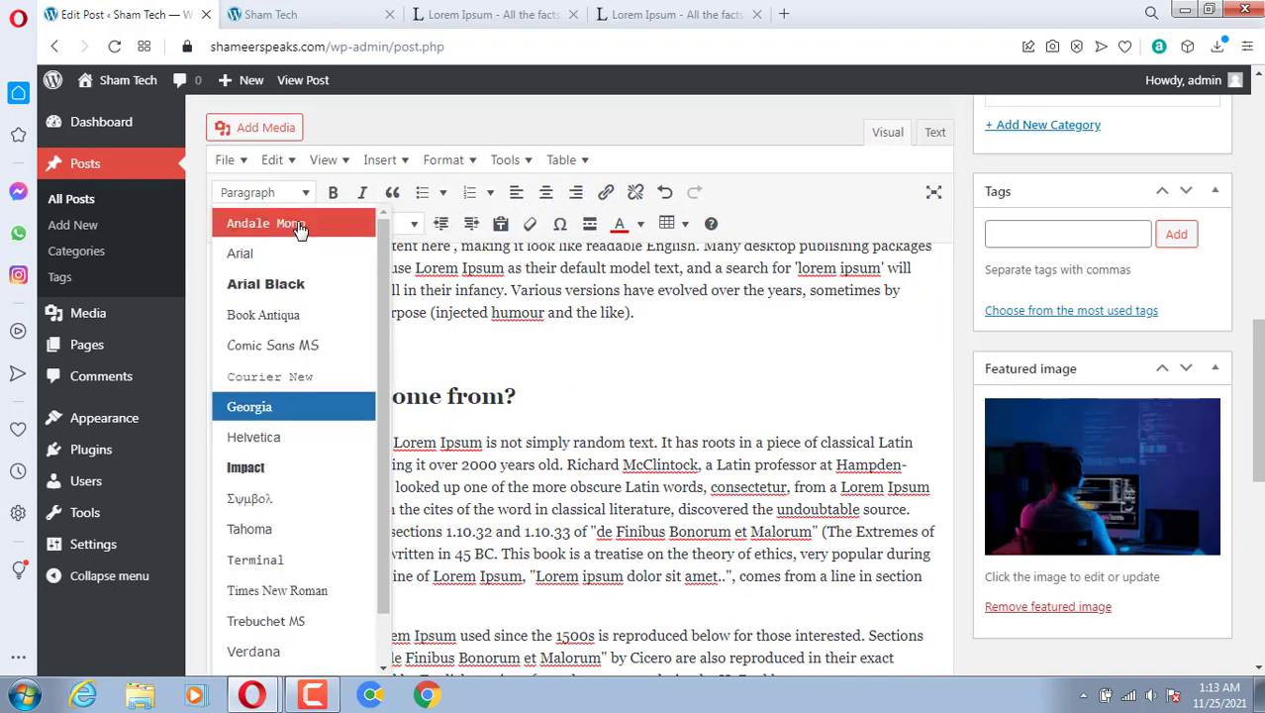
pyautogui.scroll(-5, 371, 396)
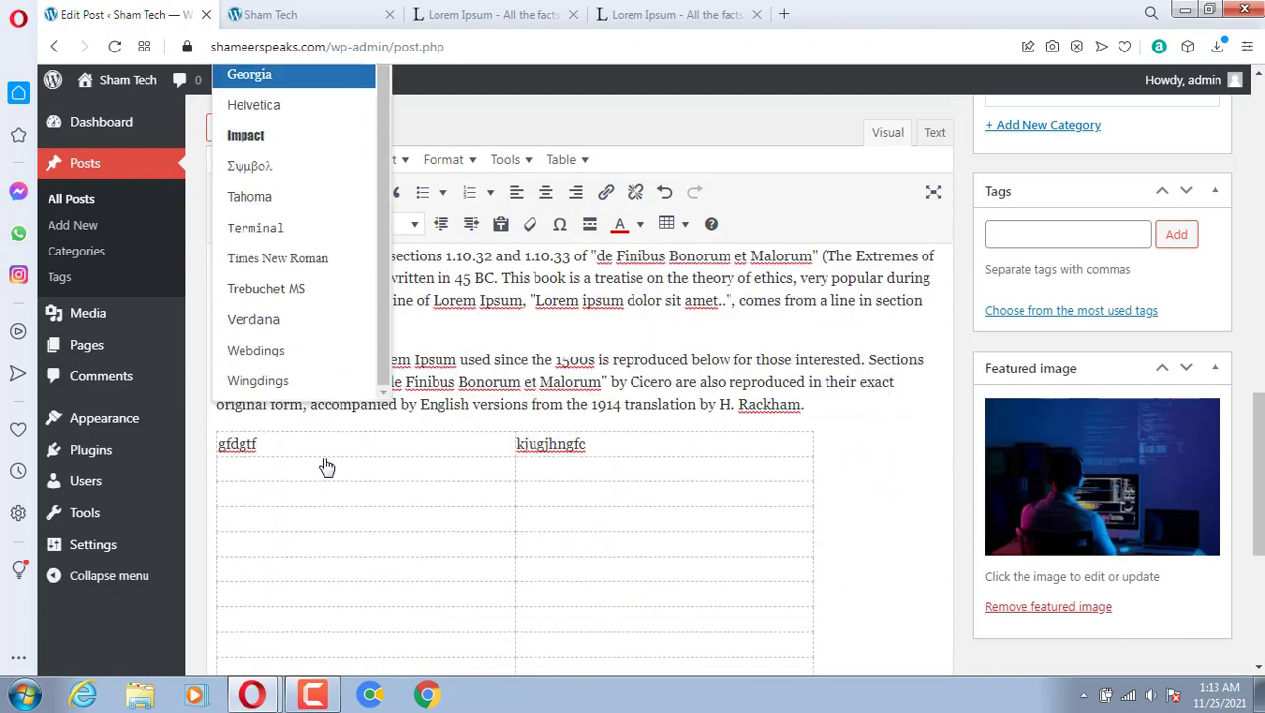
pyautogui.scroll(7, 342, 495)
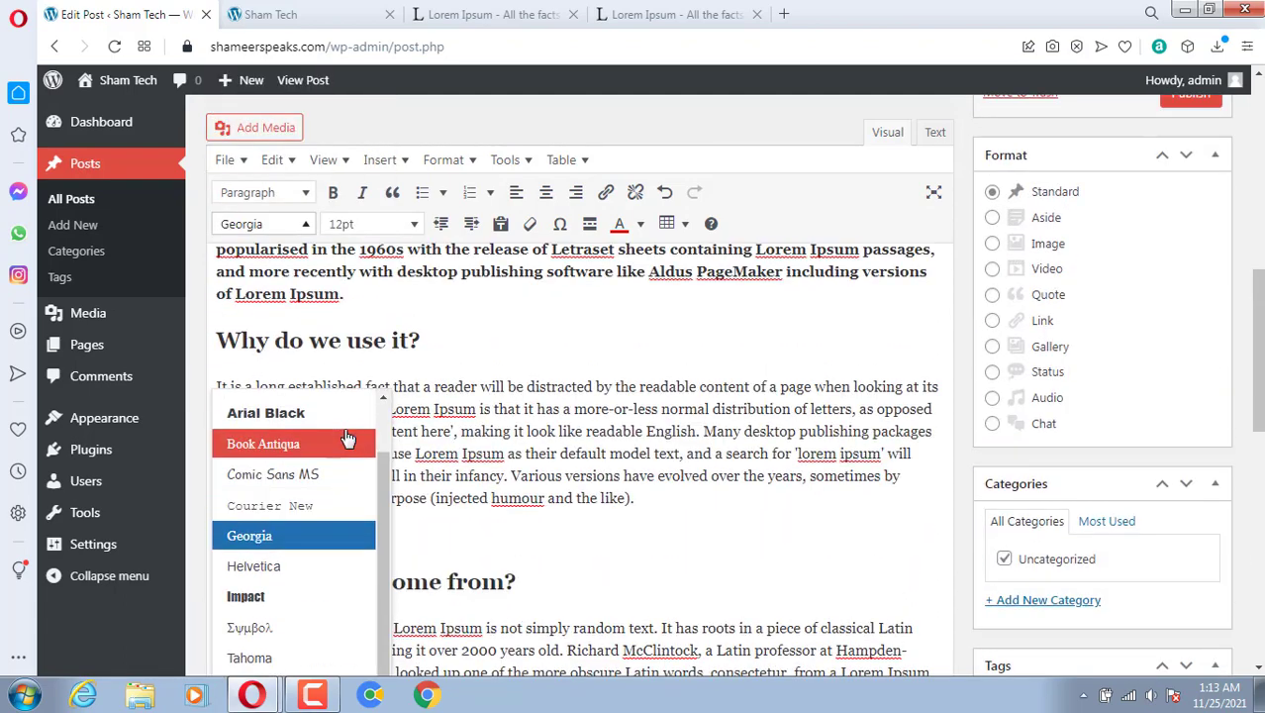
pyautogui.click(269, 192)
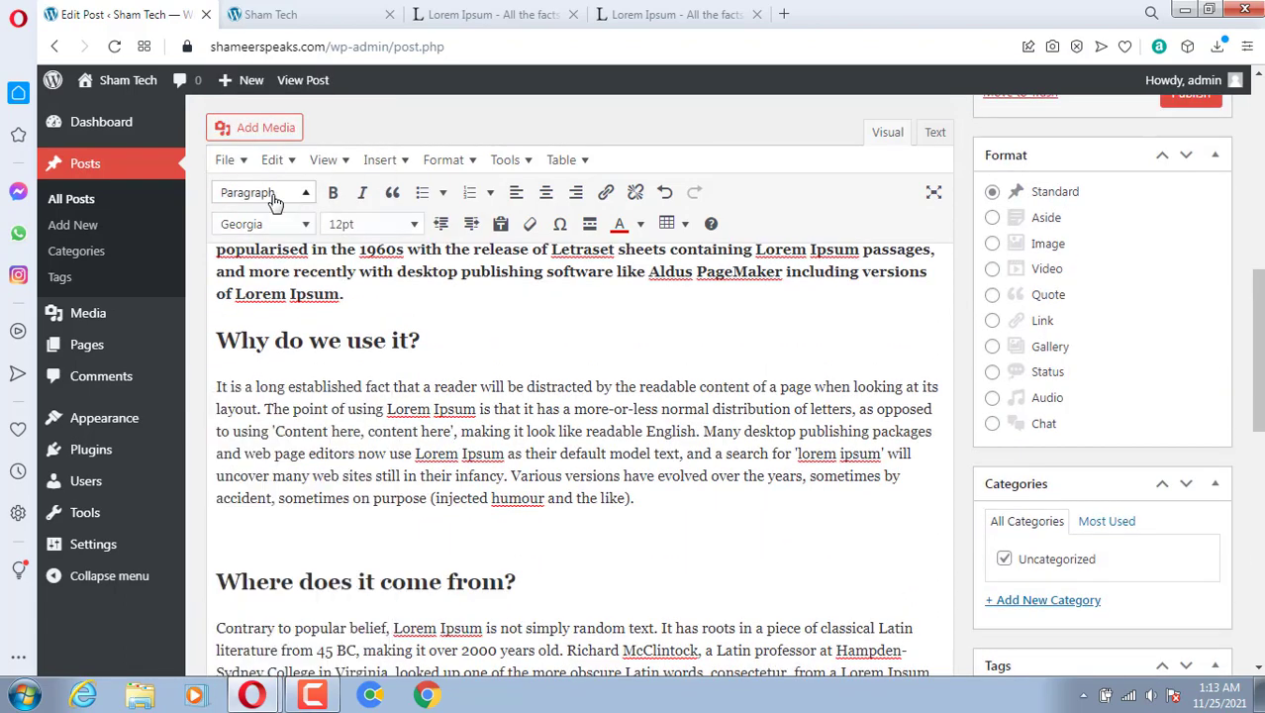
pyautogui.click(688, 318)
pyautogui.click(407, 226)
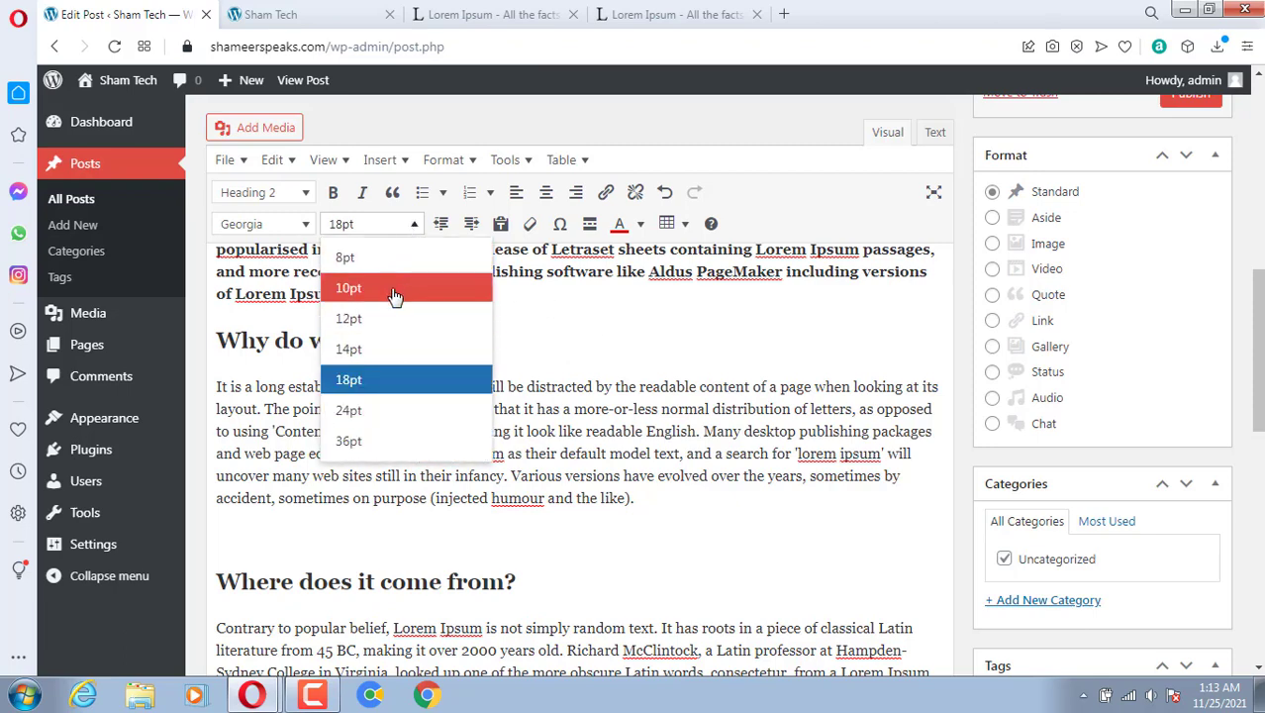
pyautogui.click(631, 339)
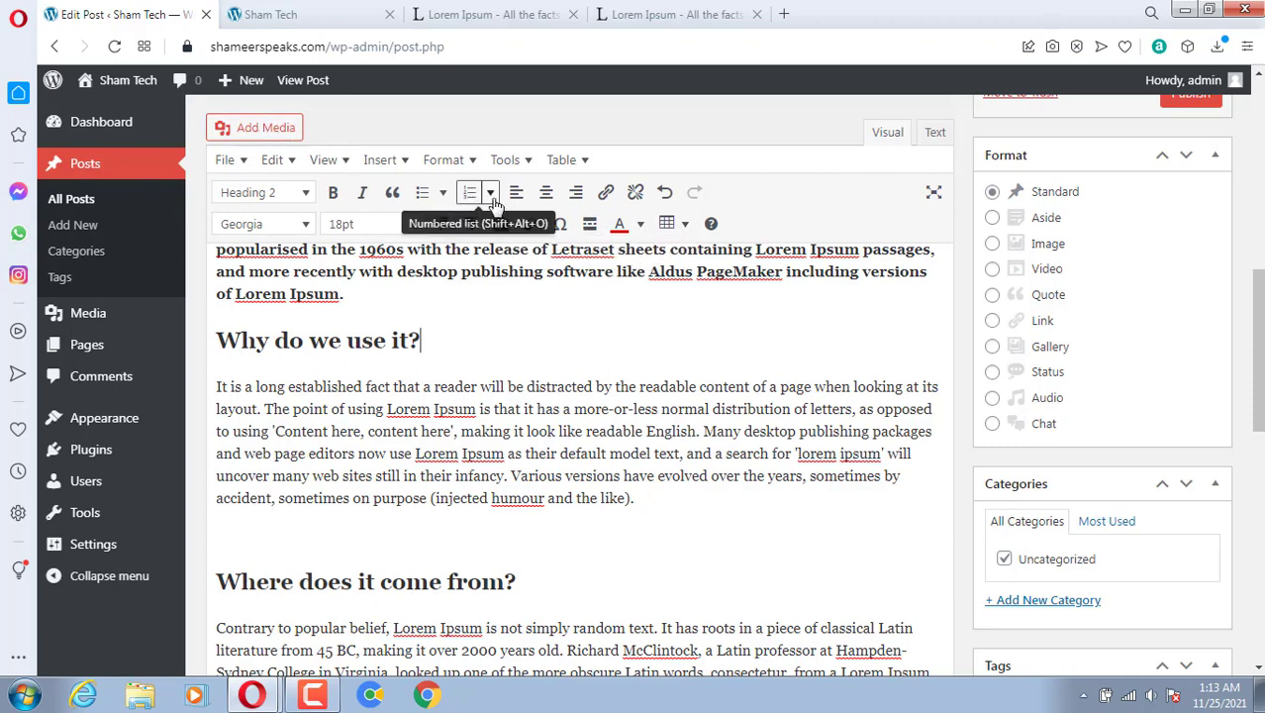
pyautogui.click(559, 161)
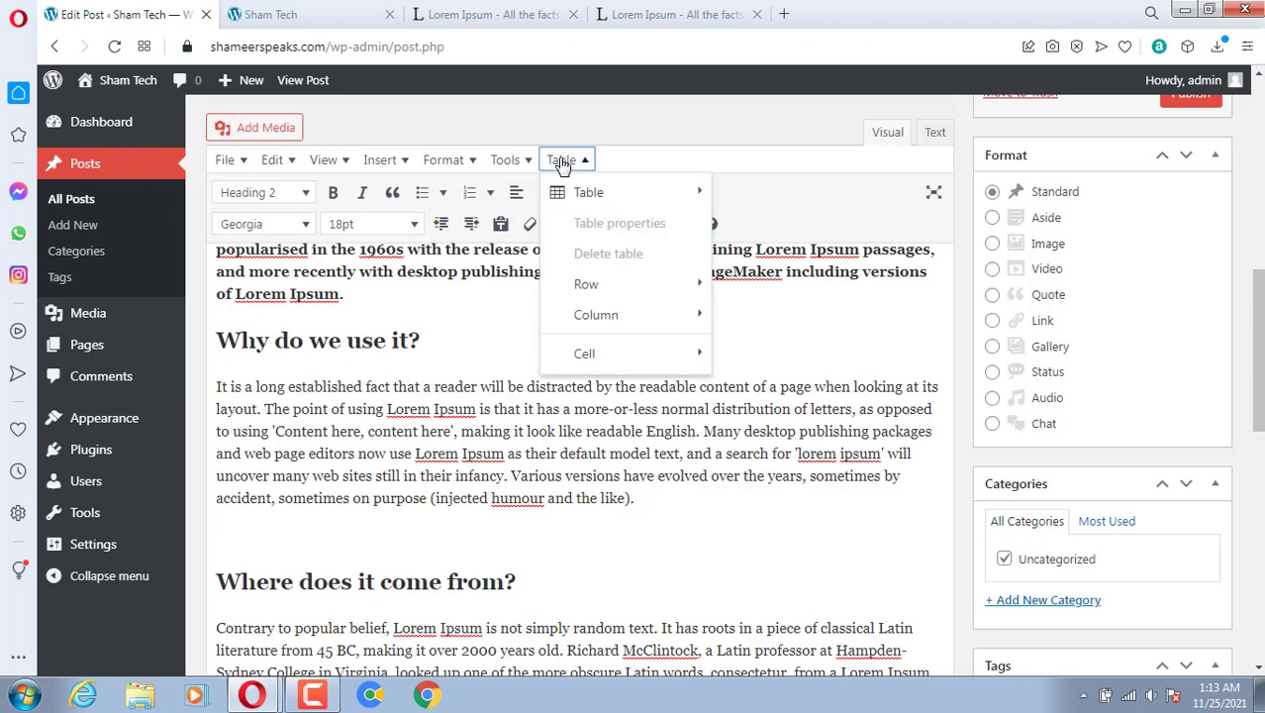
pyautogui.click(673, 138)
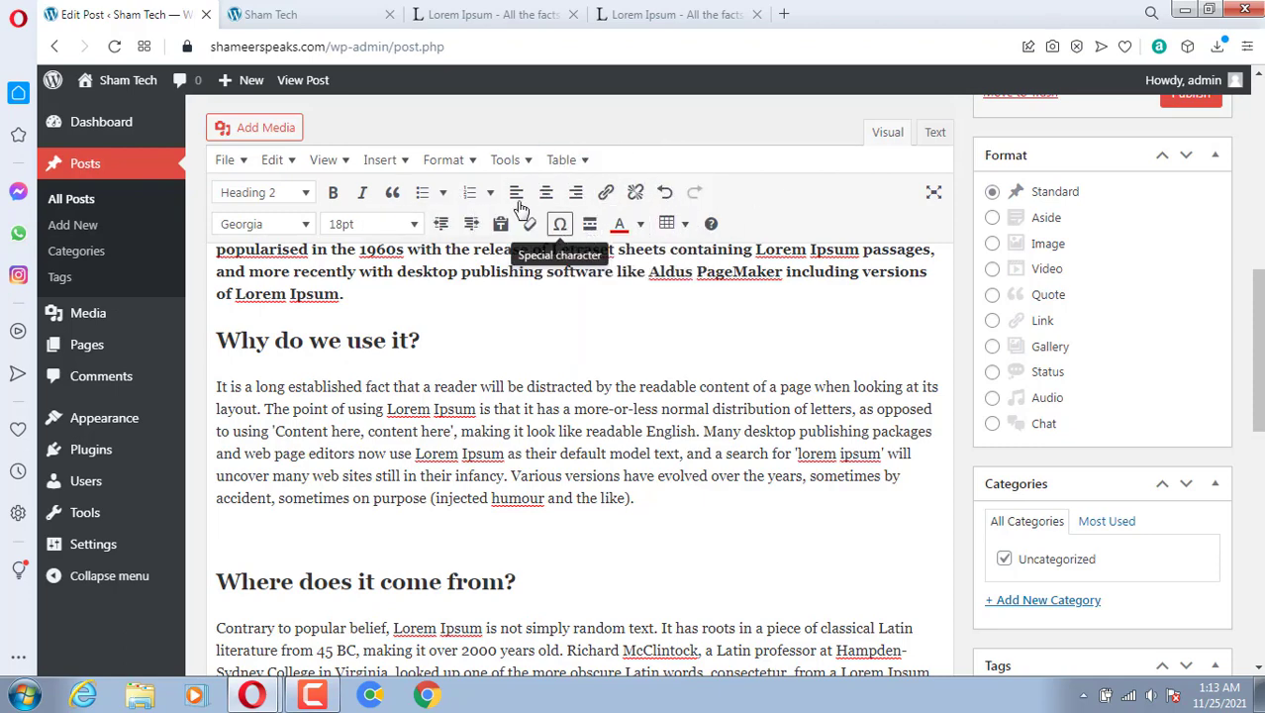
pyautogui.click(450, 160)
pyautogui.click(502, 164)
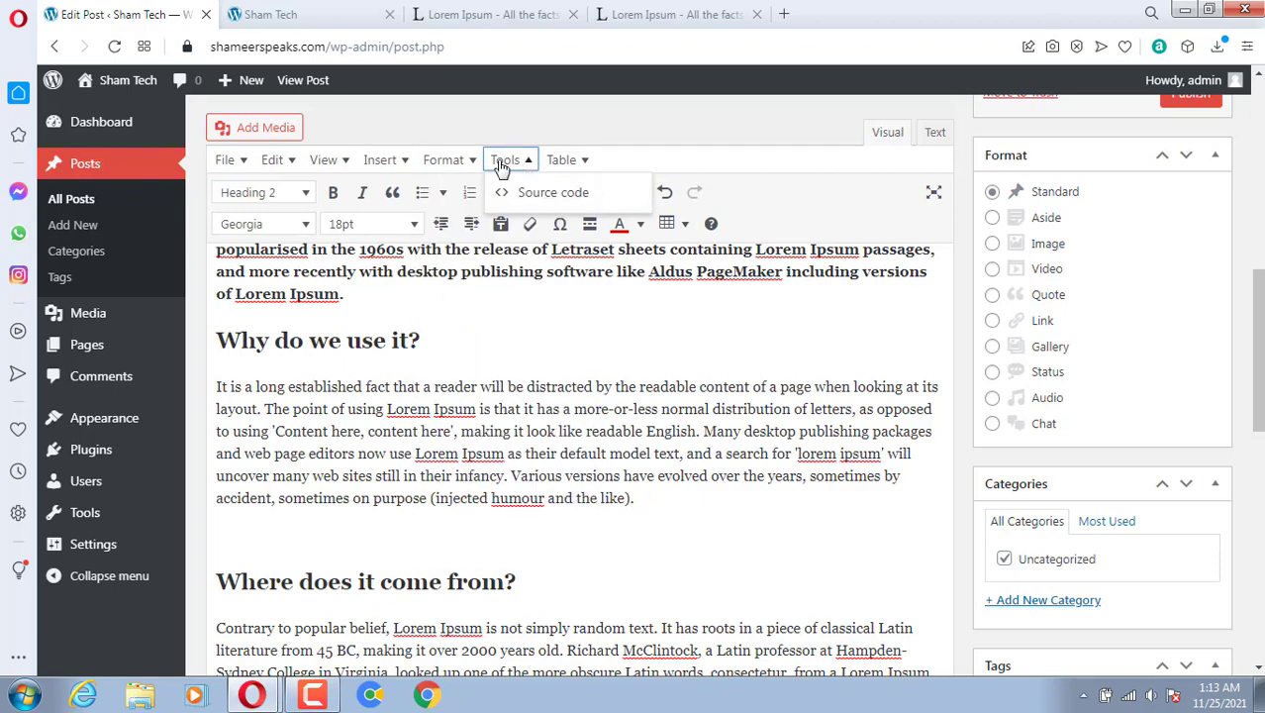
pyautogui.moveTo(275, 164)
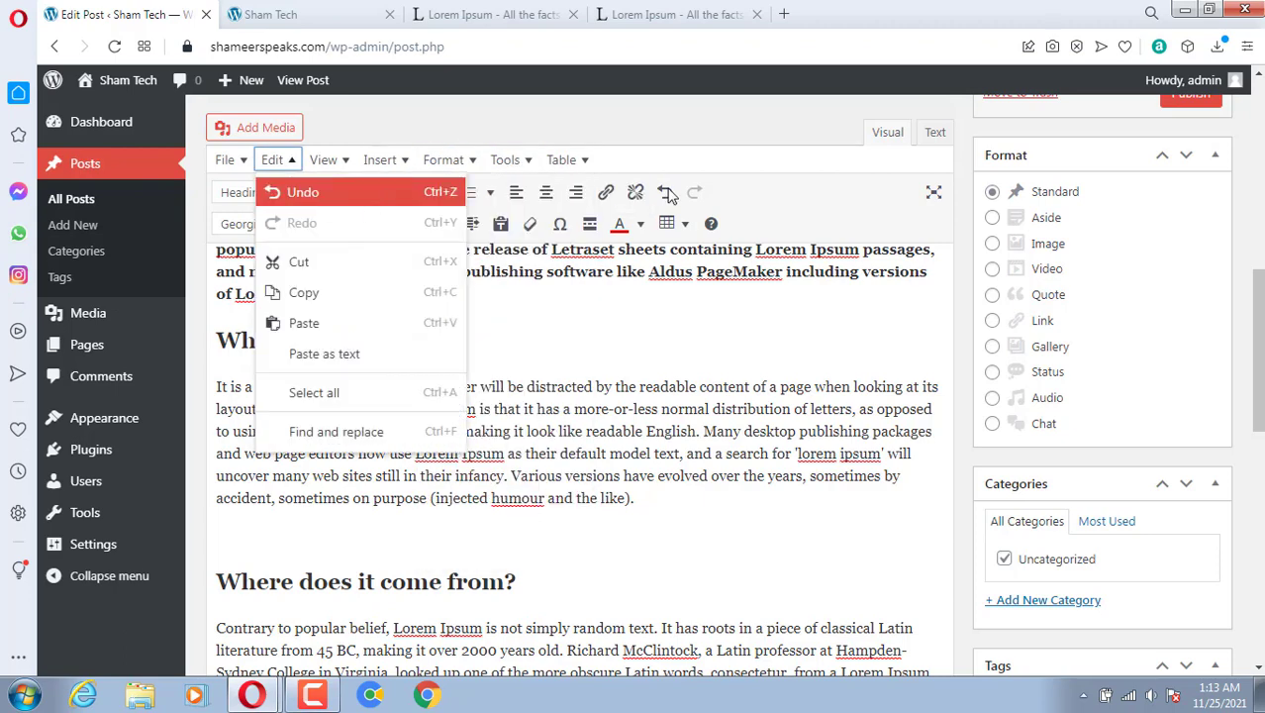
pyautogui.click(779, 205)
# Add the tags "Gta v" and "how to dowanload gta v" to the post.
pyautogui.scroll(-2, 1135, 390)
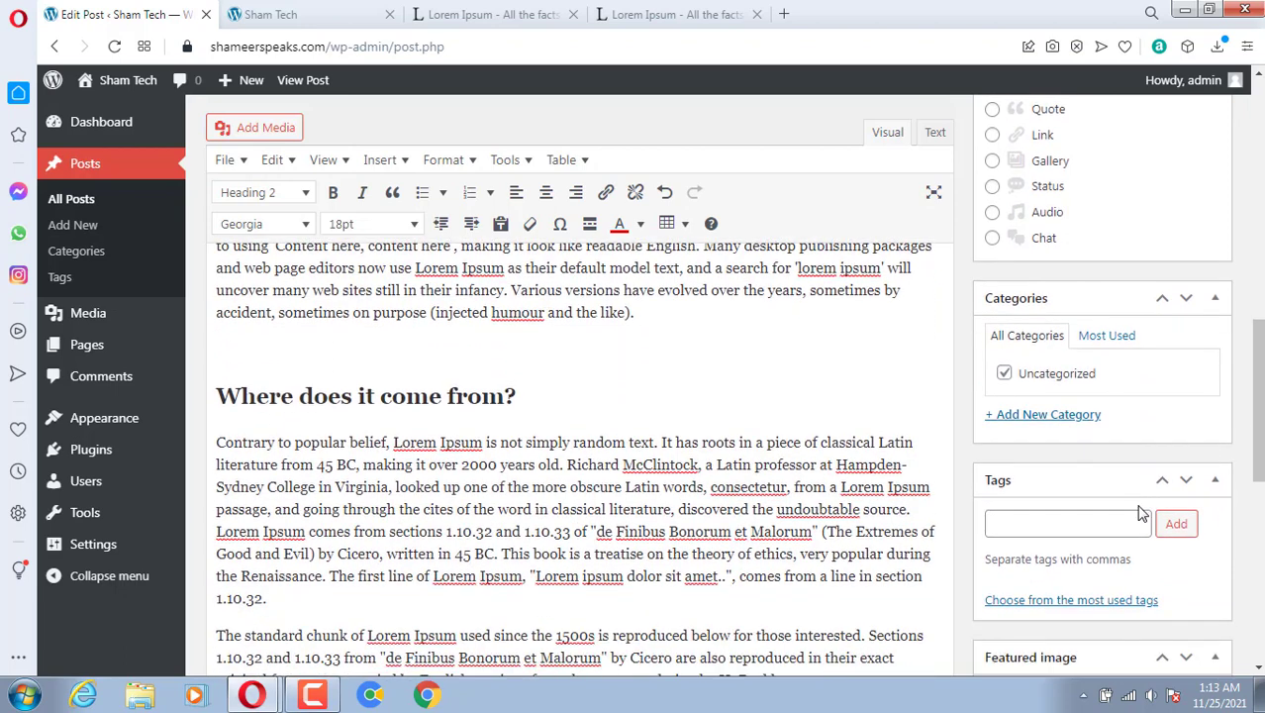
pyautogui.click(1032, 520)
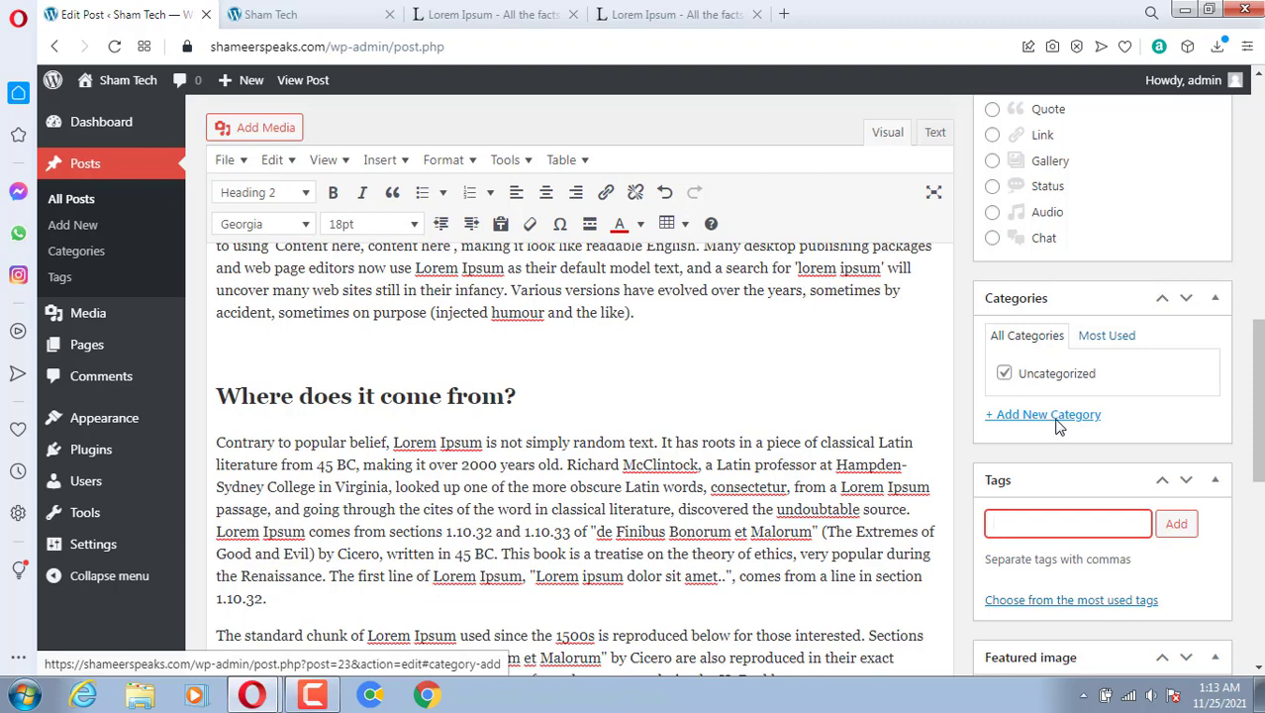
pyautogui.write('Gt')
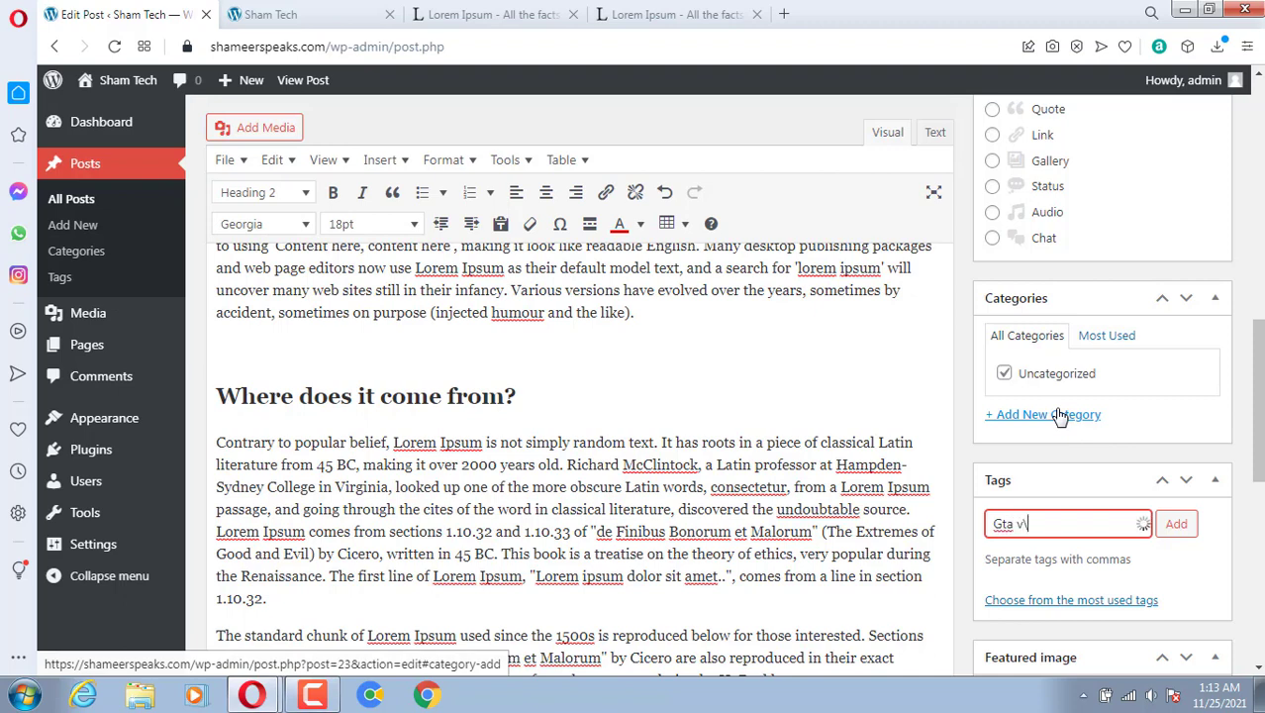
pyautogui.write('a v')
pyautogui.click(1175, 523)
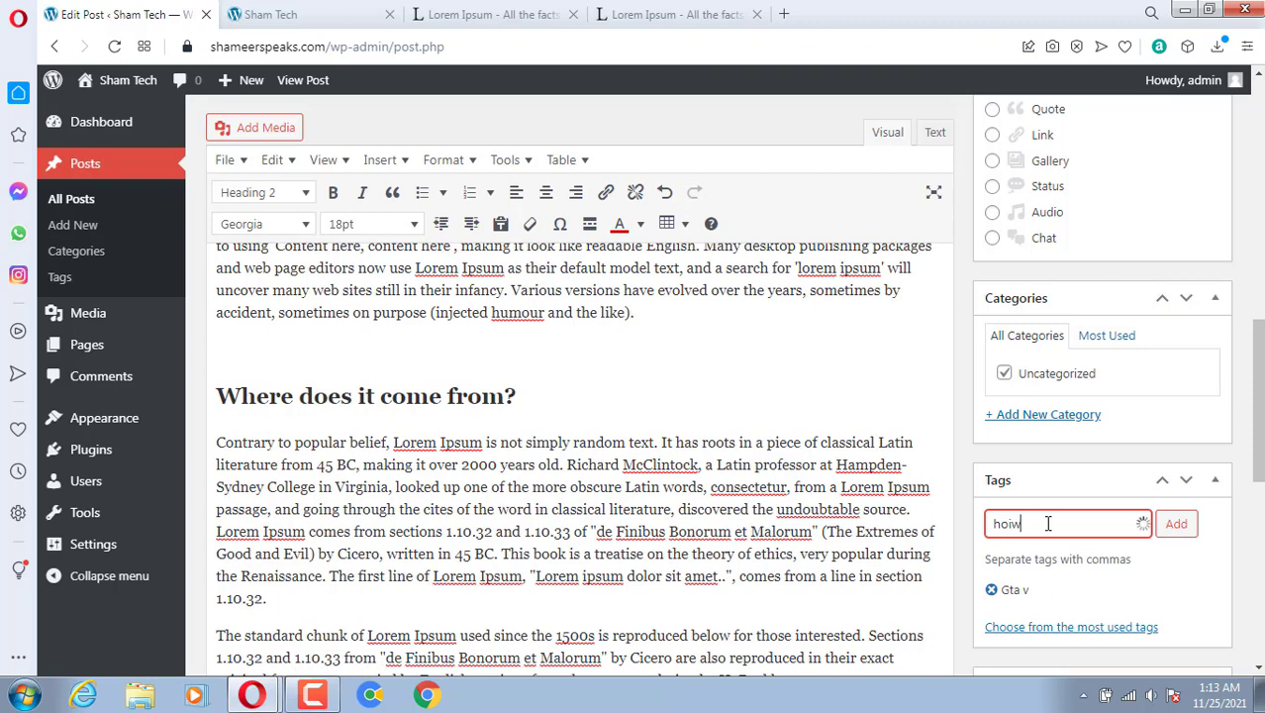
pyautogui.write('how to dowanload gta v')
pyautogui.press('Return')
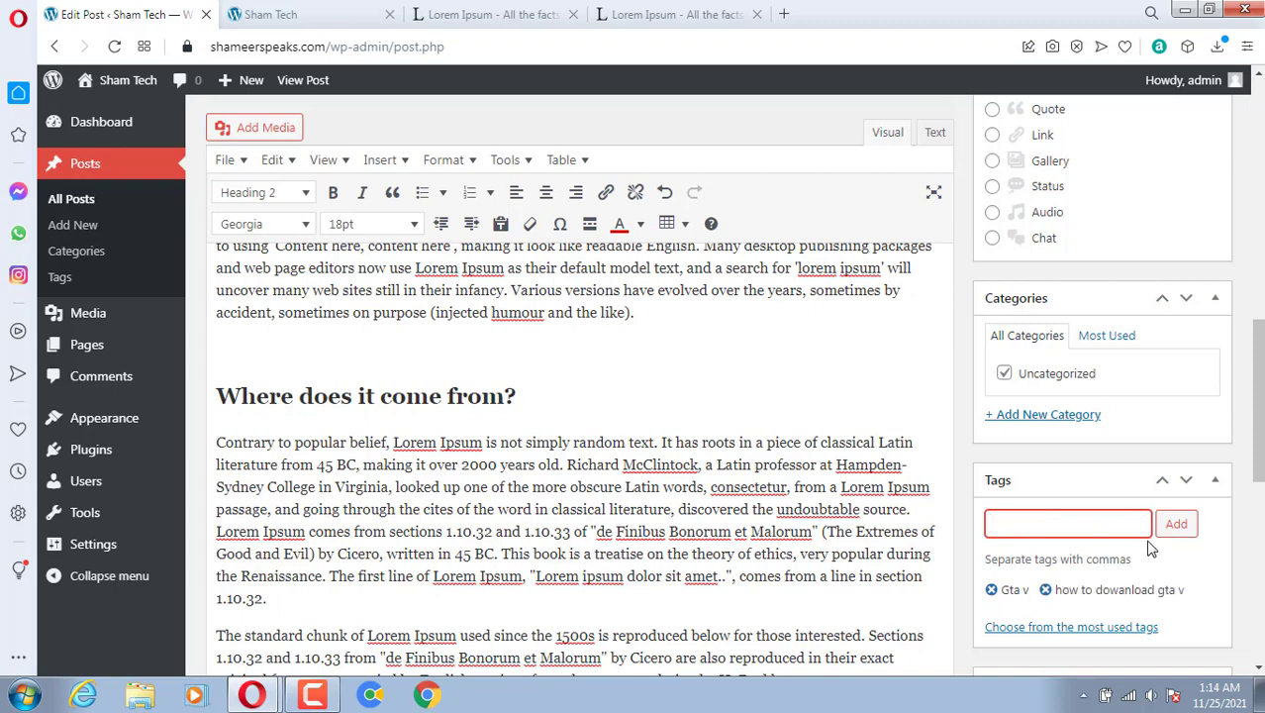
# Review the post's tags, featured image and content, and publish the post immediately with public visibility.
pyautogui.scroll(-2, 1151, 547)
pyautogui.scroll(-3, 1107, 565)
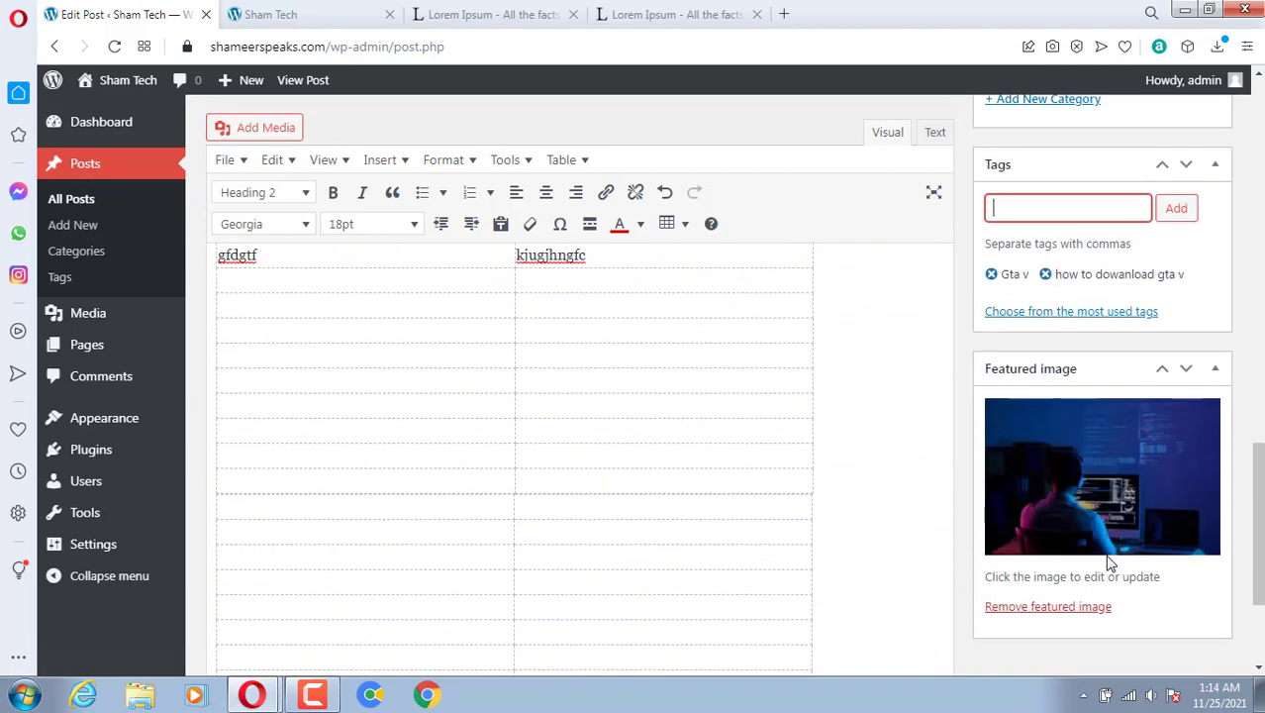
pyautogui.scroll(10, 1109, 562)
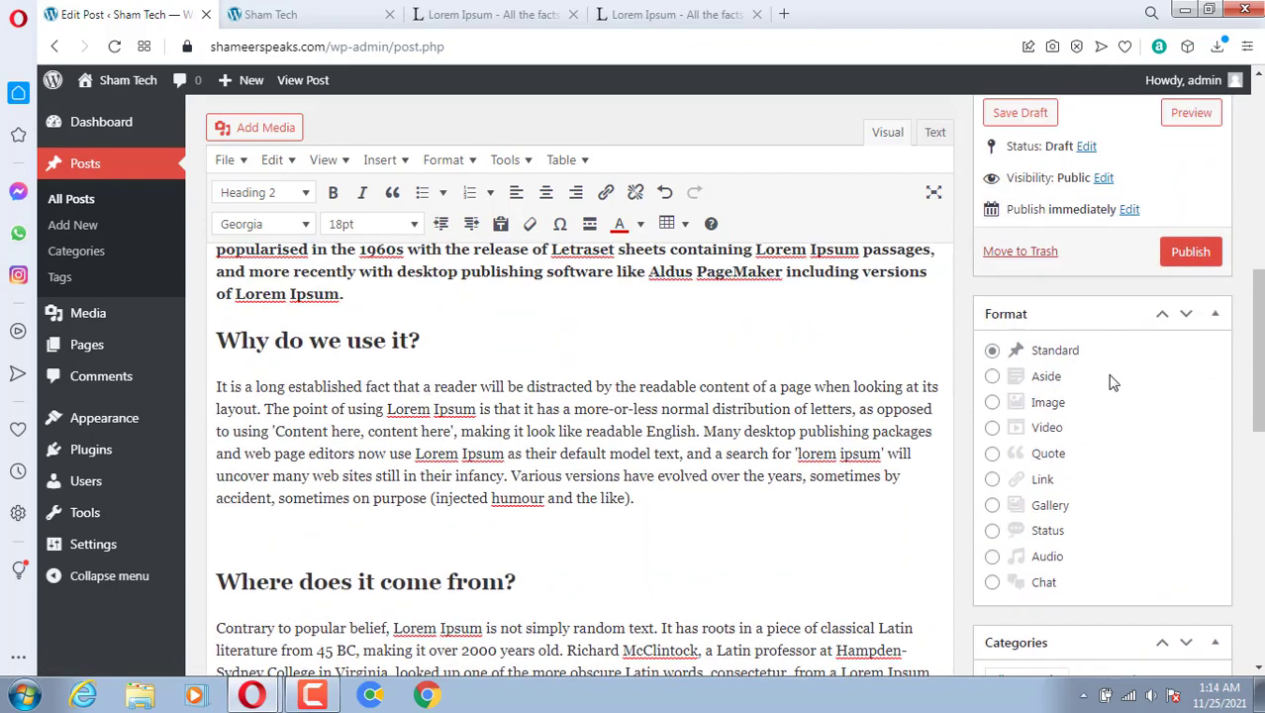
pyautogui.scroll(2, 1112, 378)
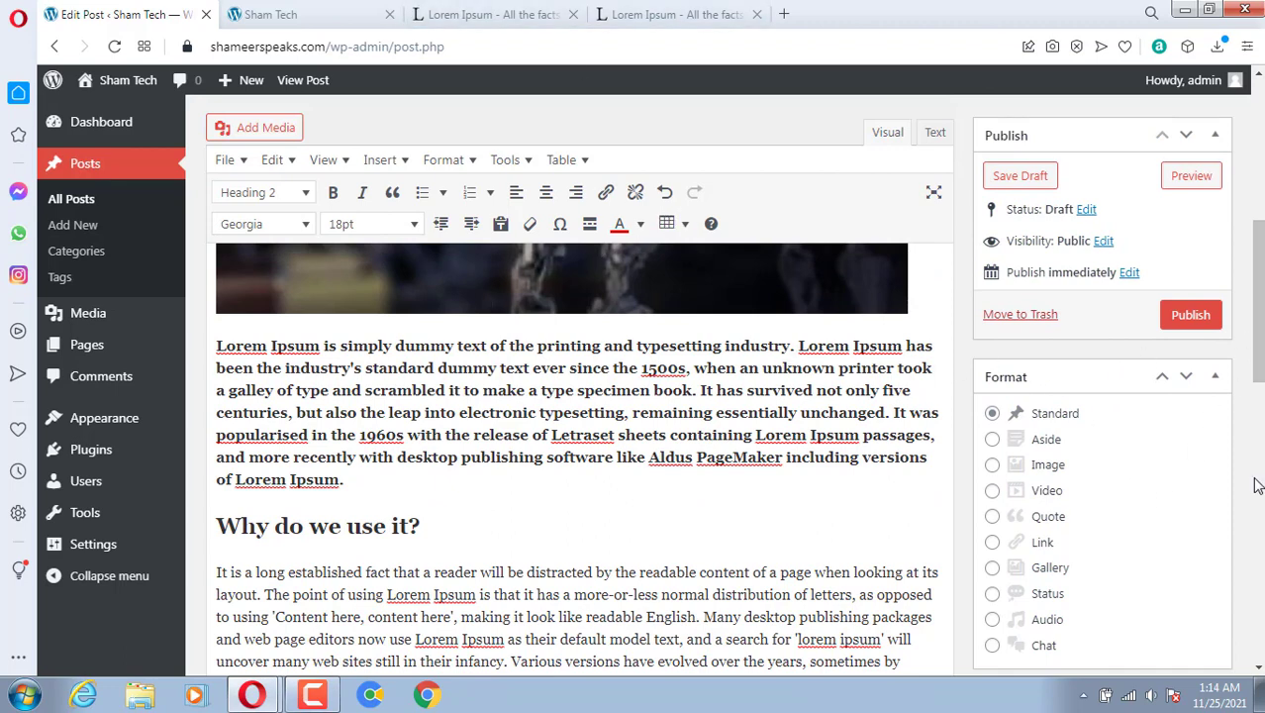
pyautogui.click(1186, 322)
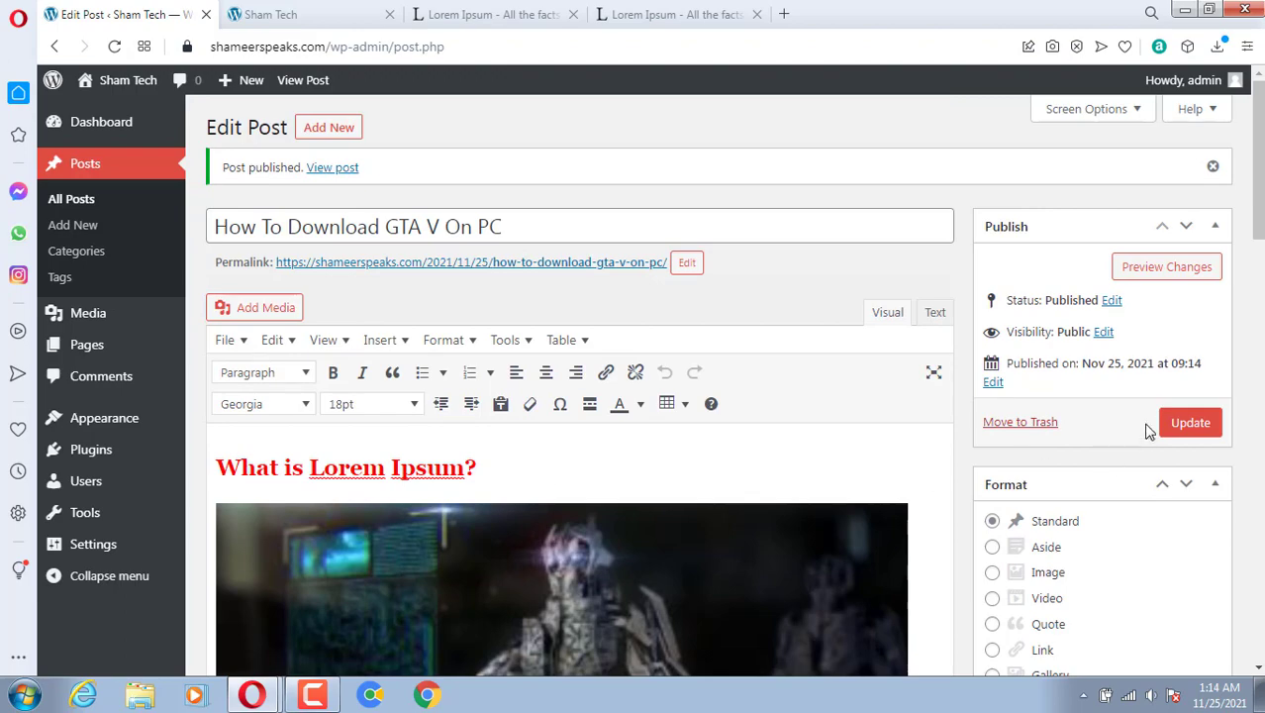
# Reload the site's home page and check the published post's title and excerpt in the post listing.
pyautogui.scroll(-2, 527, 450)
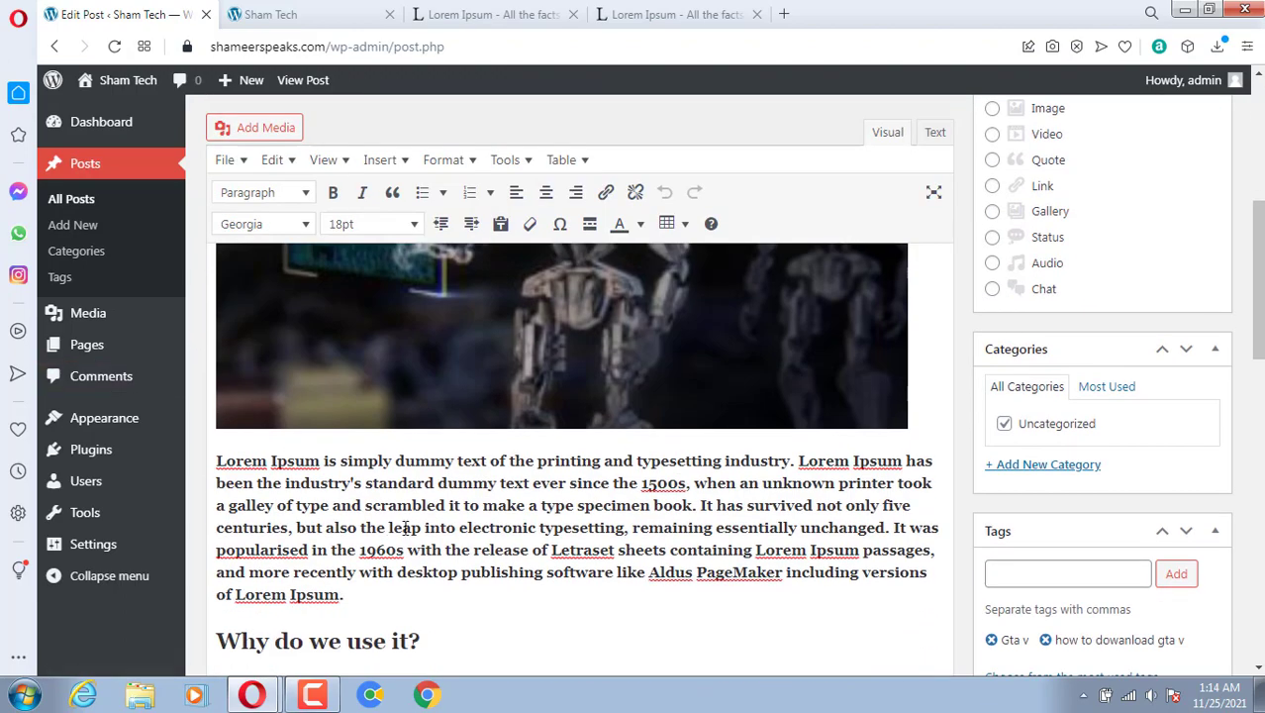
pyautogui.scroll(2, 441, 529)
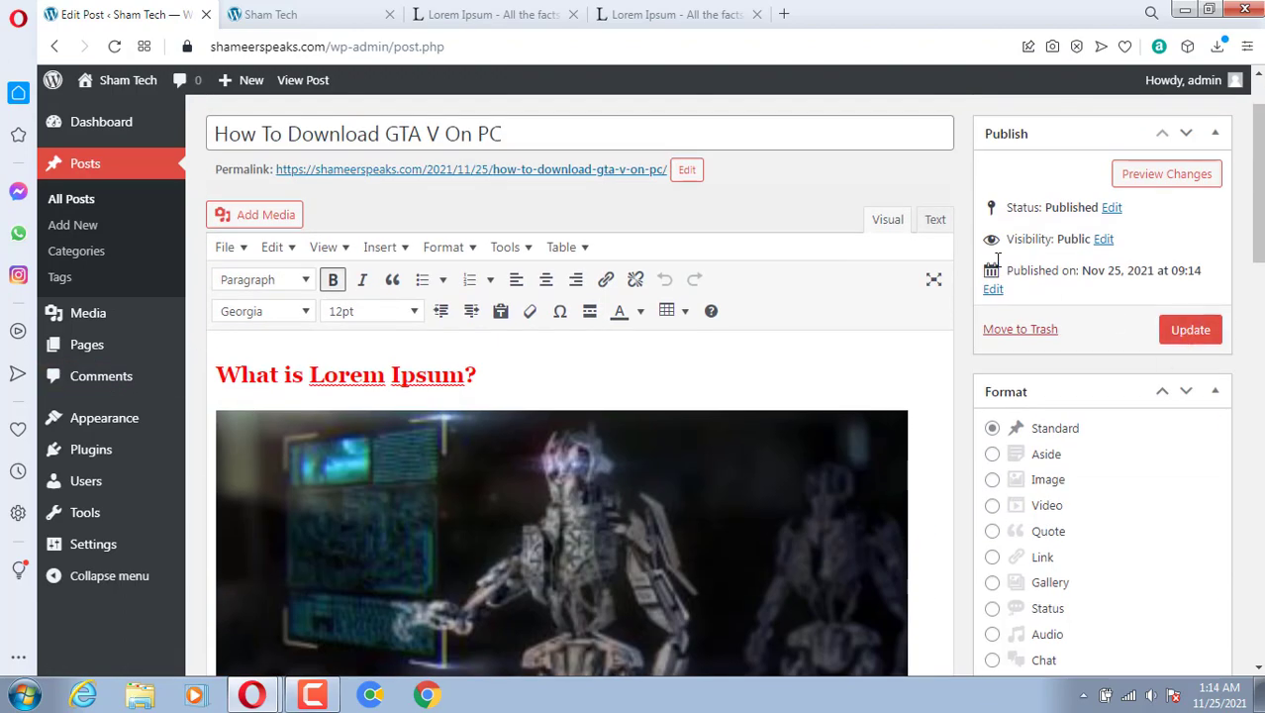
pyautogui.click(336, 14)
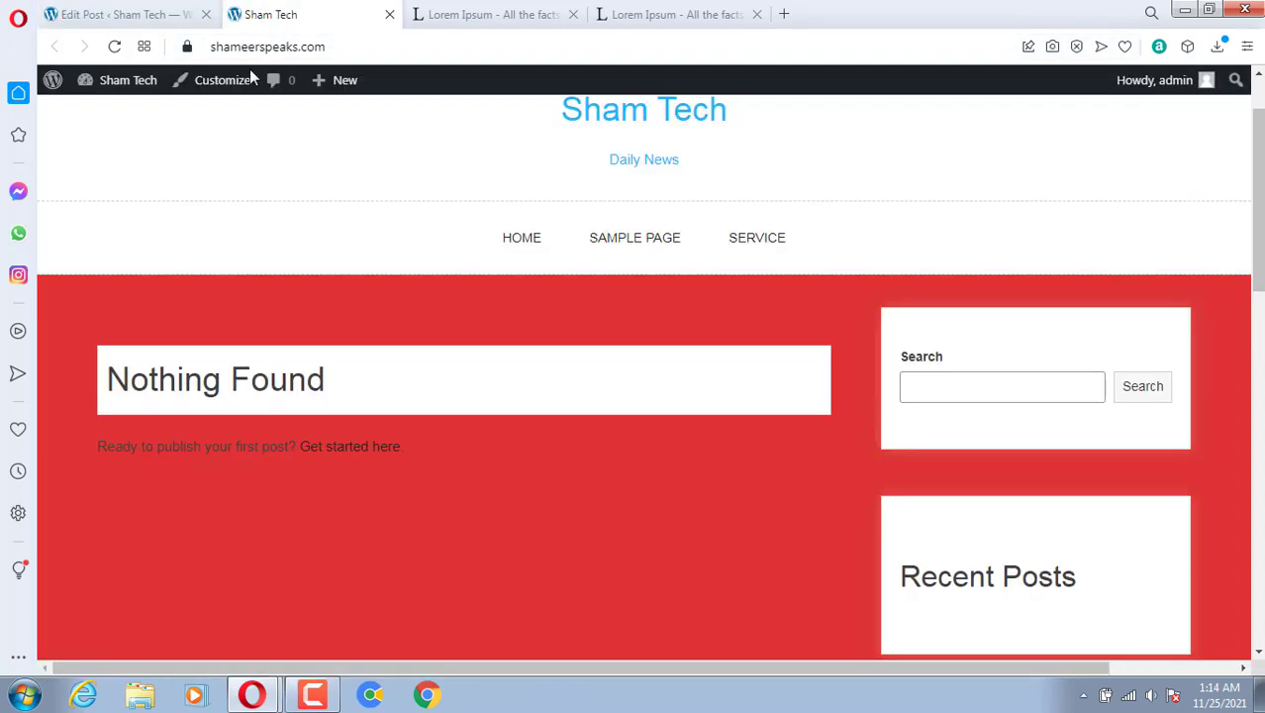
pyautogui.click(114, 47)
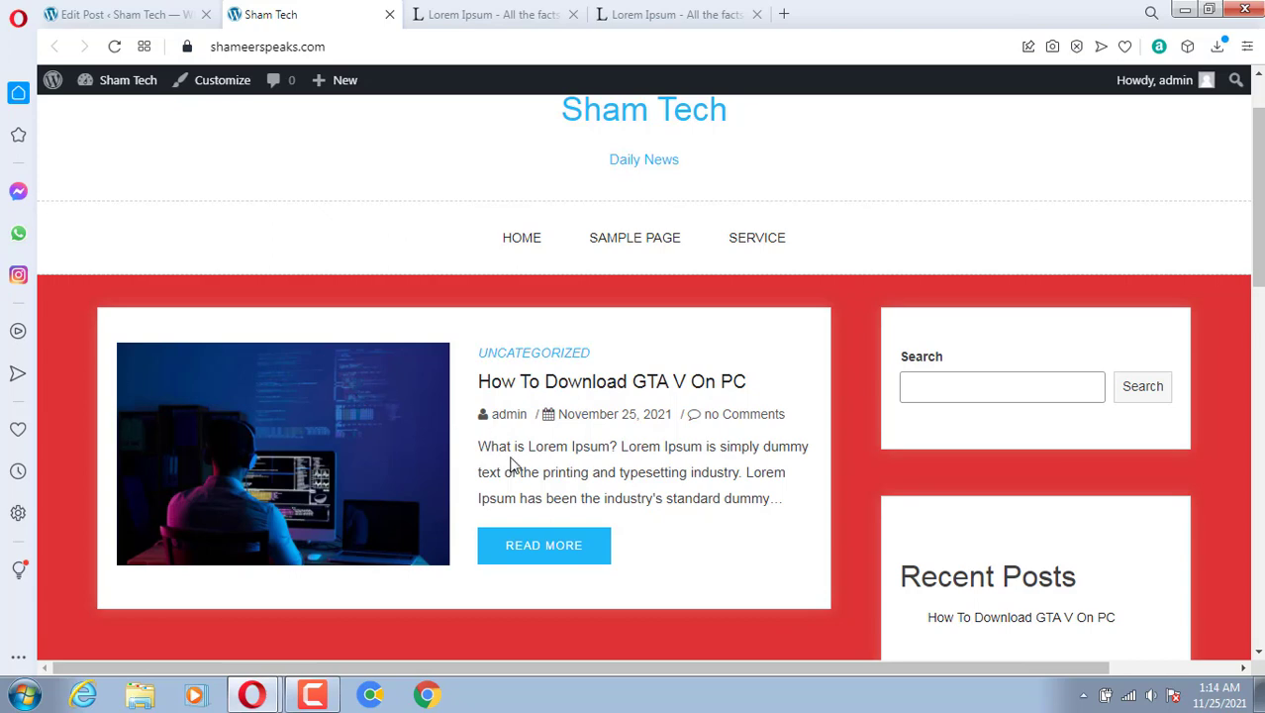
pyautogui.moveTo(480, 380); pyautogui.dragTo(742, 416)
pyautogui.moveTo(473, 444); pyautogui.dragTo(791, 505)
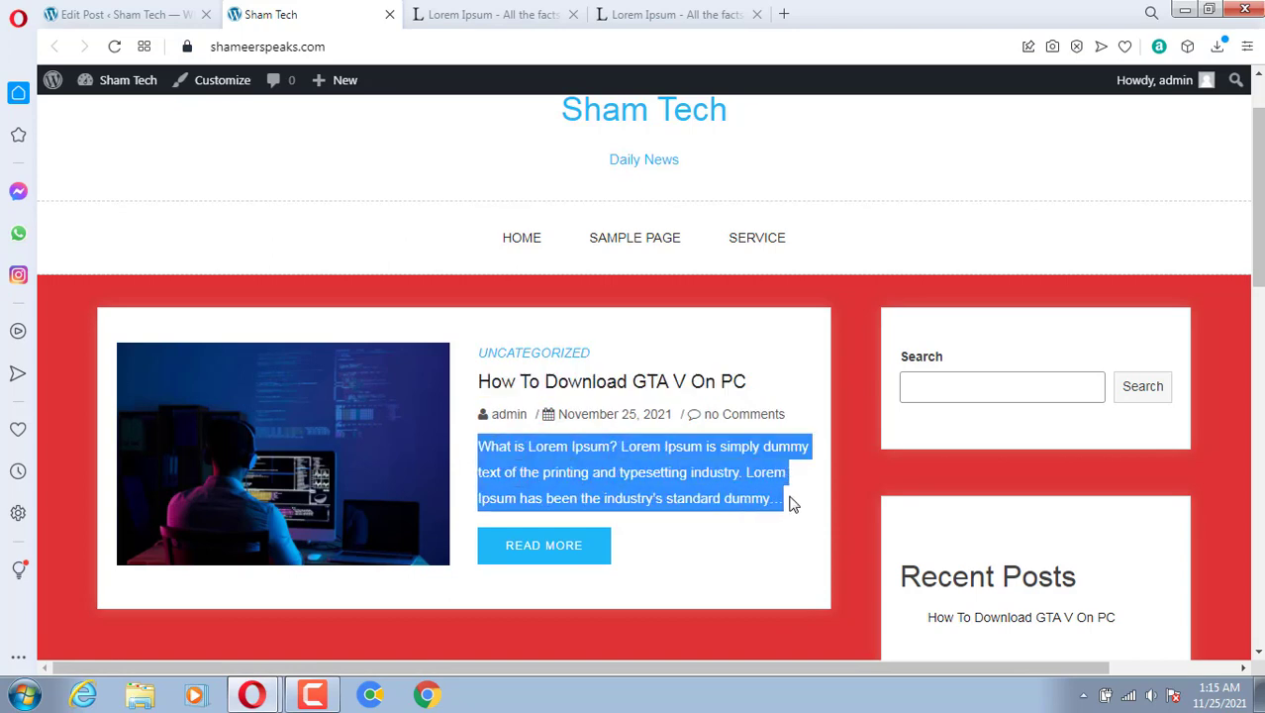
pyautogui.click(708, 572)
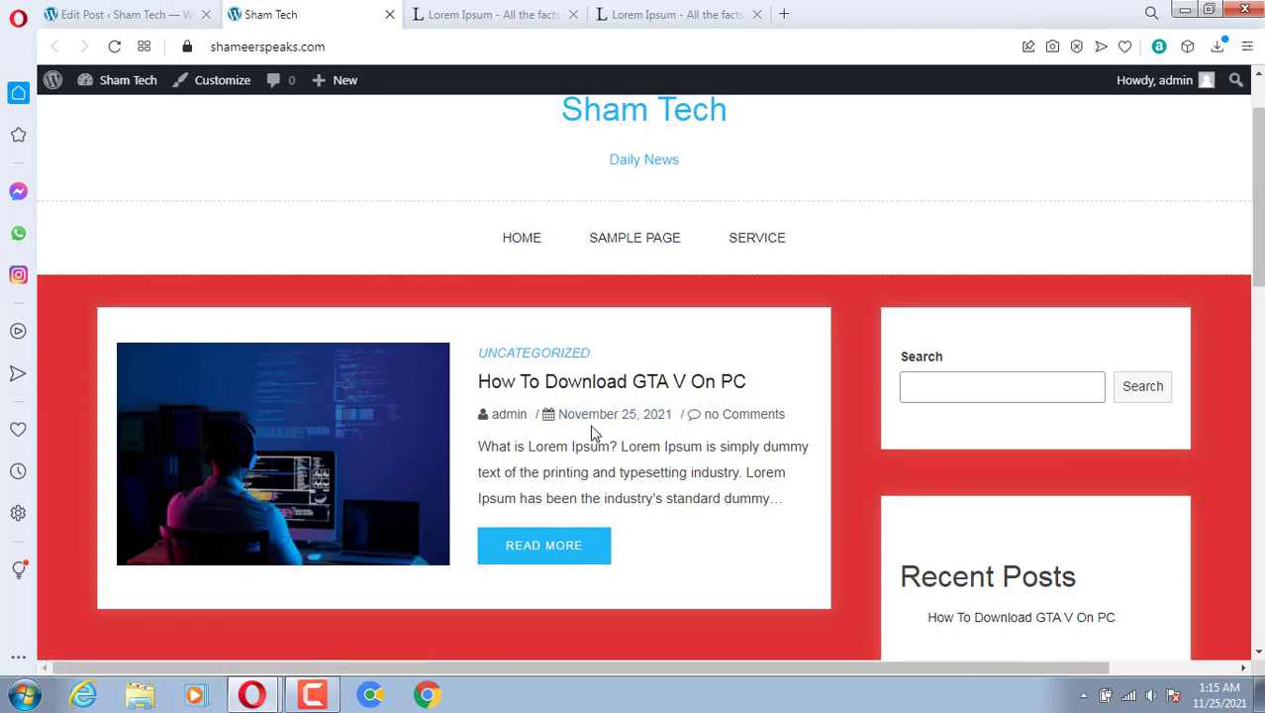
# Open the full GTA V post from the home page listing and look over its featured image, title and opening section.
pyautogui.click(521, 553)
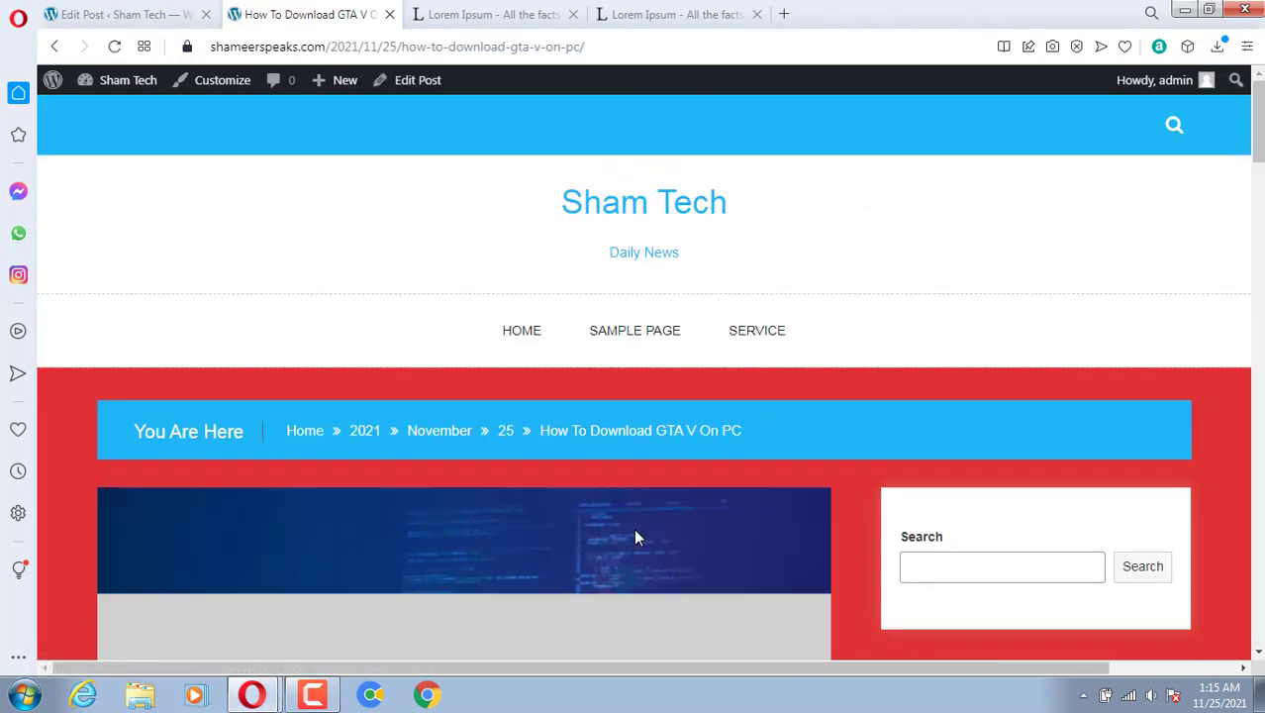
pyautogui.scroll(-3, 545, 458)
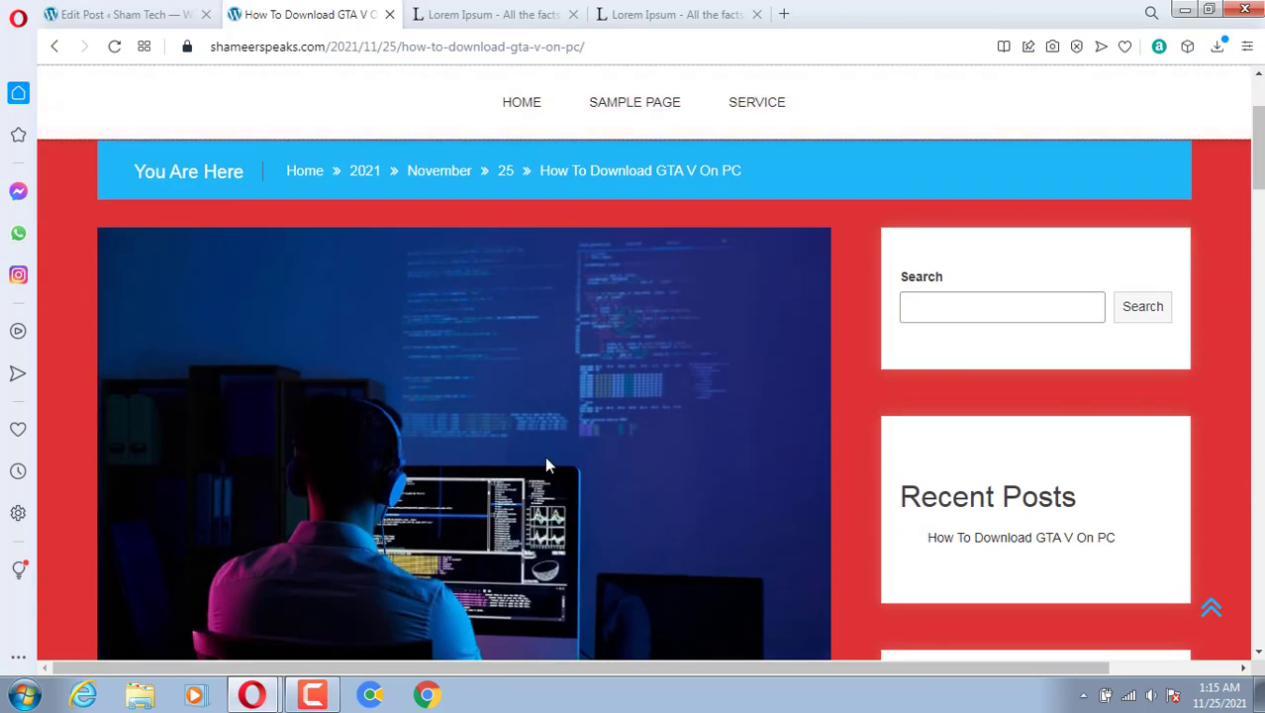
pyautogui.scroll(2, 348, 348)
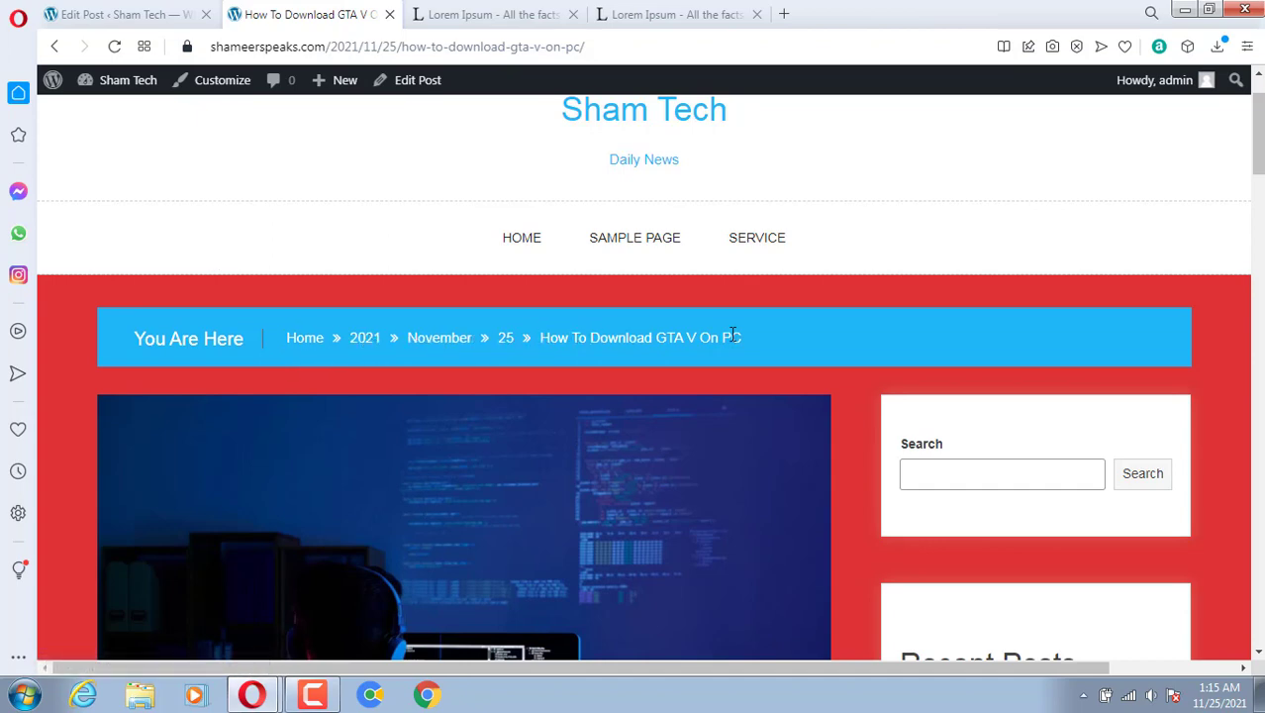
pyautogui.click(56, 47)
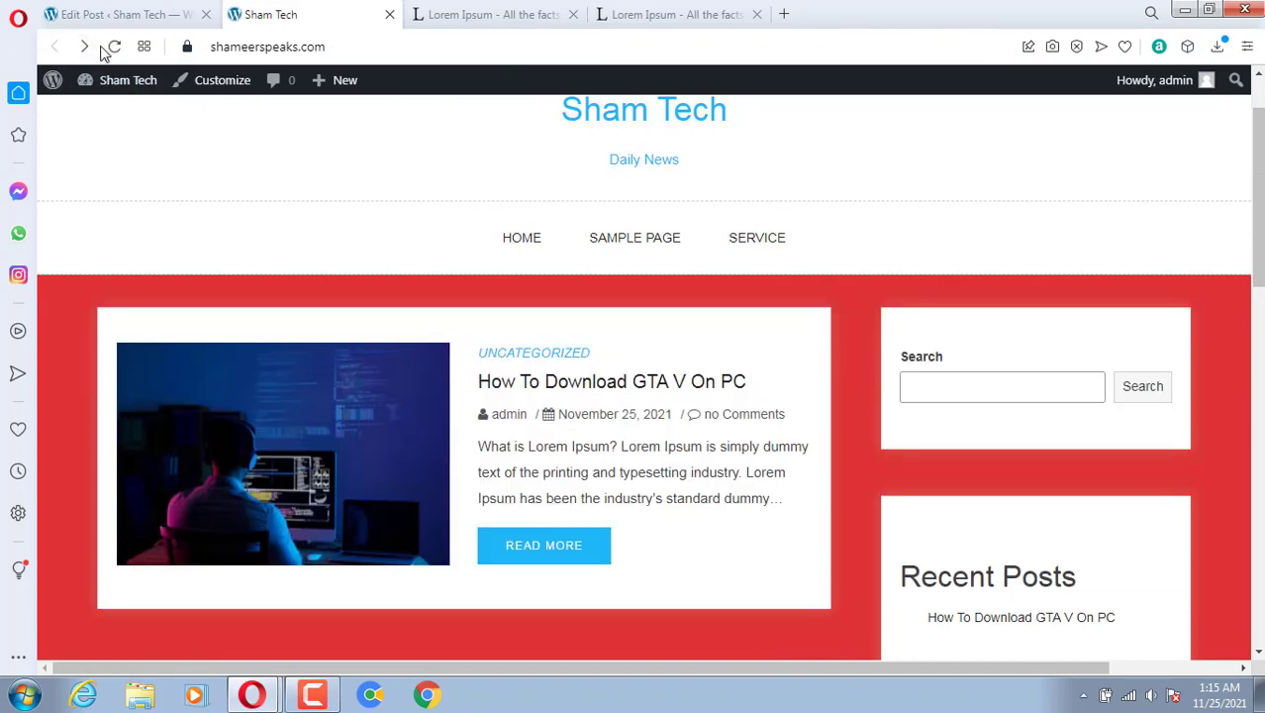
pyautogui.click(84, 46)
pyautogui.scroll(-5, 628, 509)
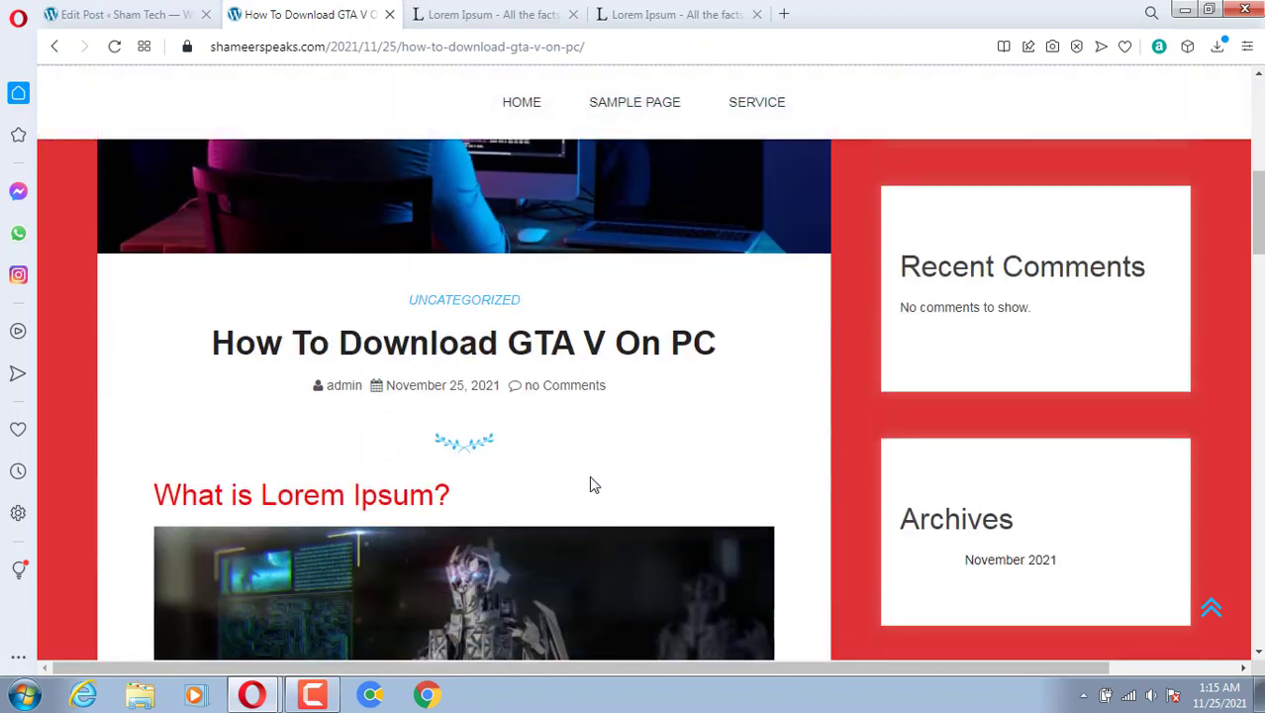
pyautogui.scroll(-5, 593, 485)
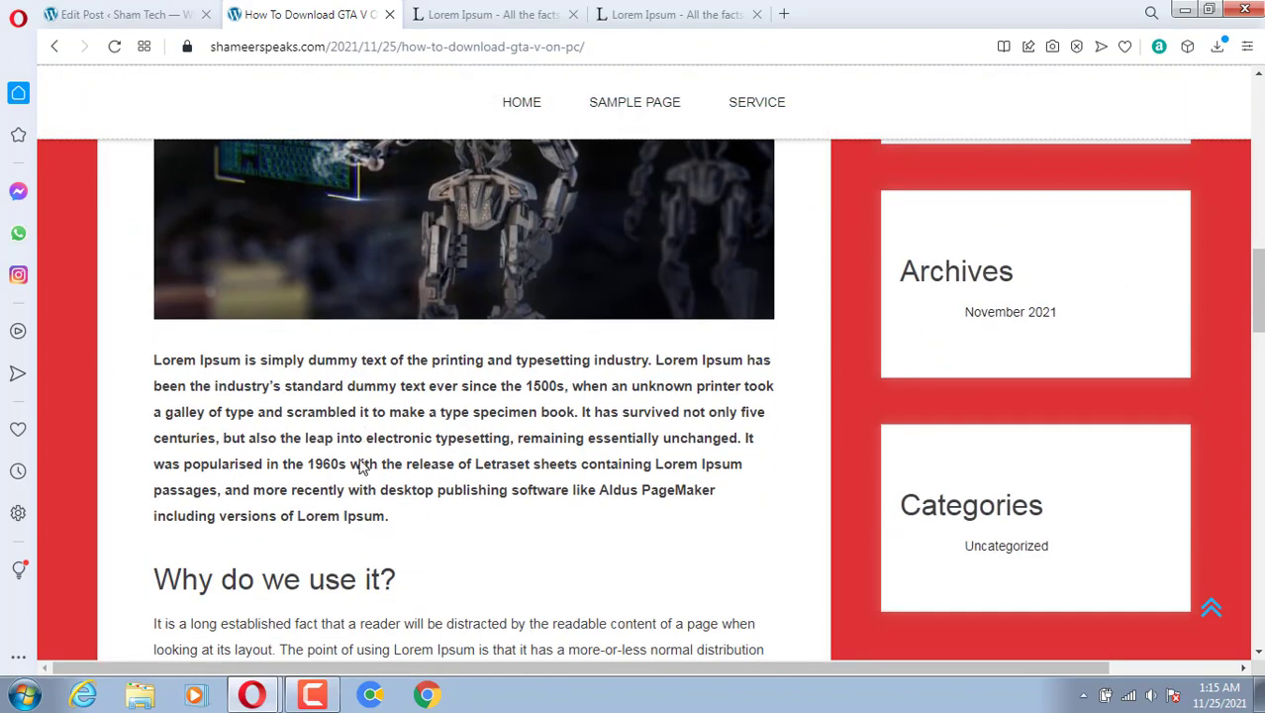
pyautogui.scroll(1, 1022, 299)
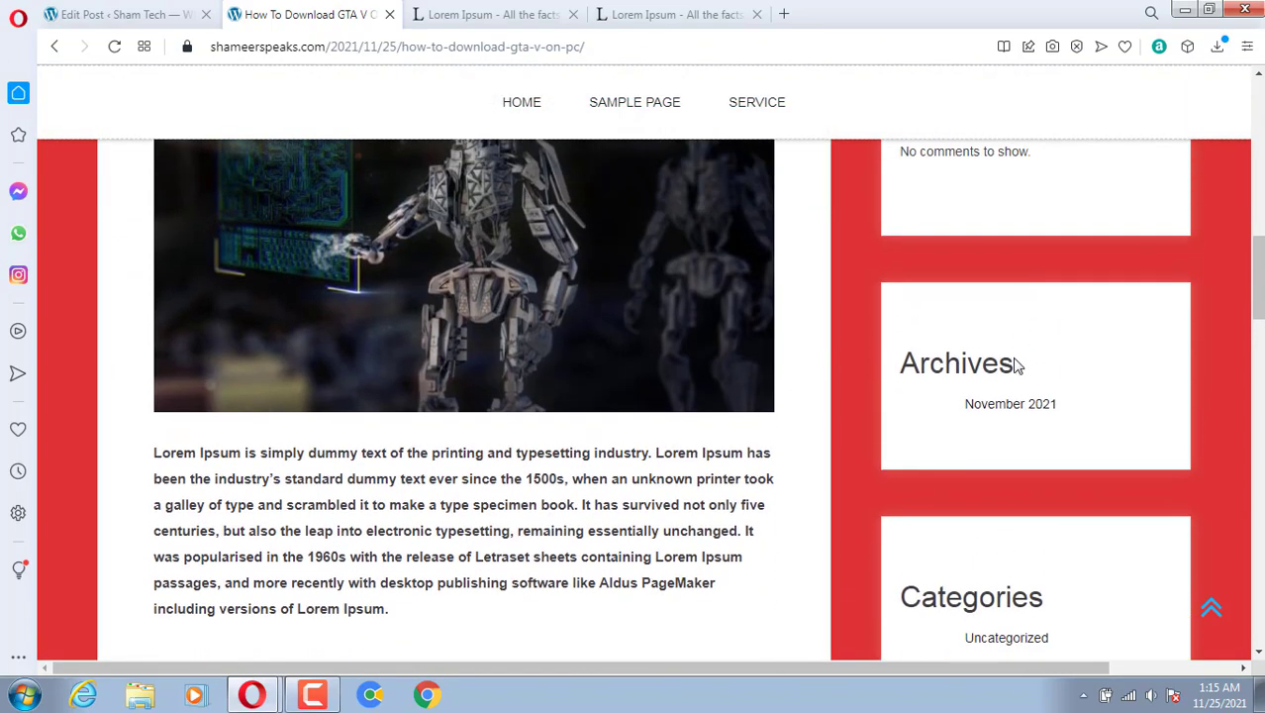
pyautogui.scroll(12, 565, 274)
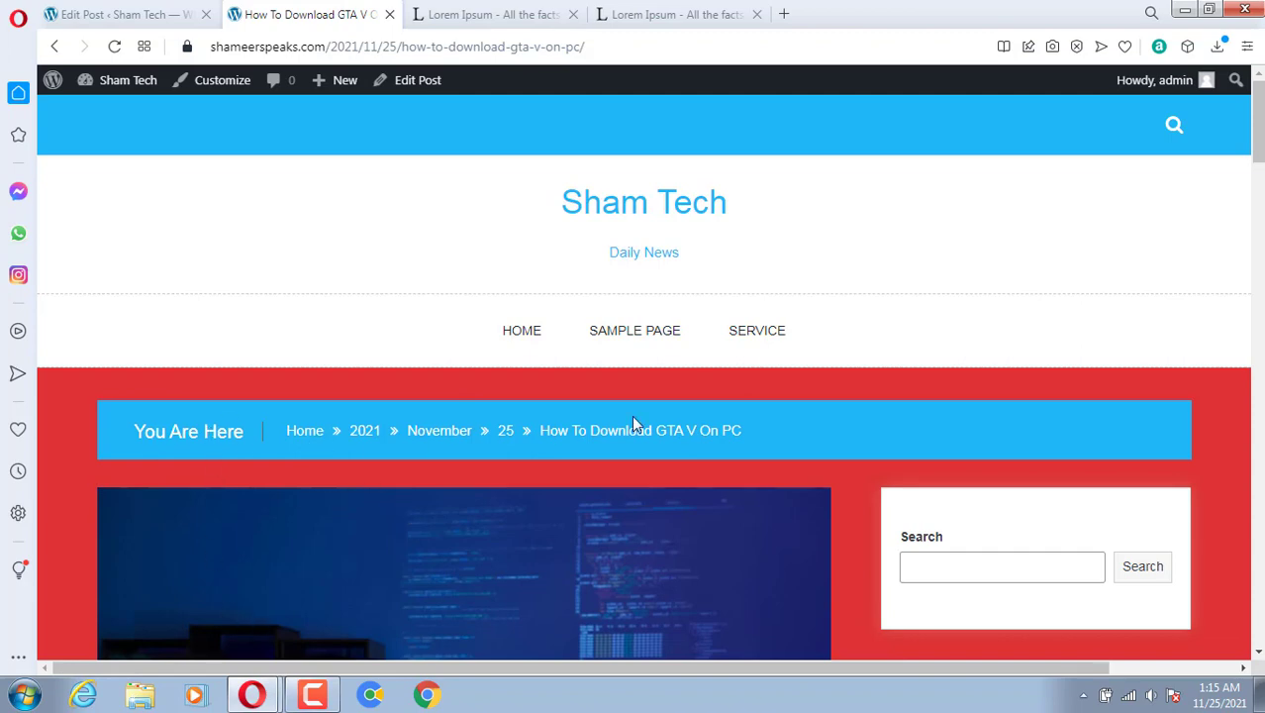
# Examine the published post's layout from the featured image through the robot image and text sections to the table.
pyautogui.scroll(-5, 778, 441)
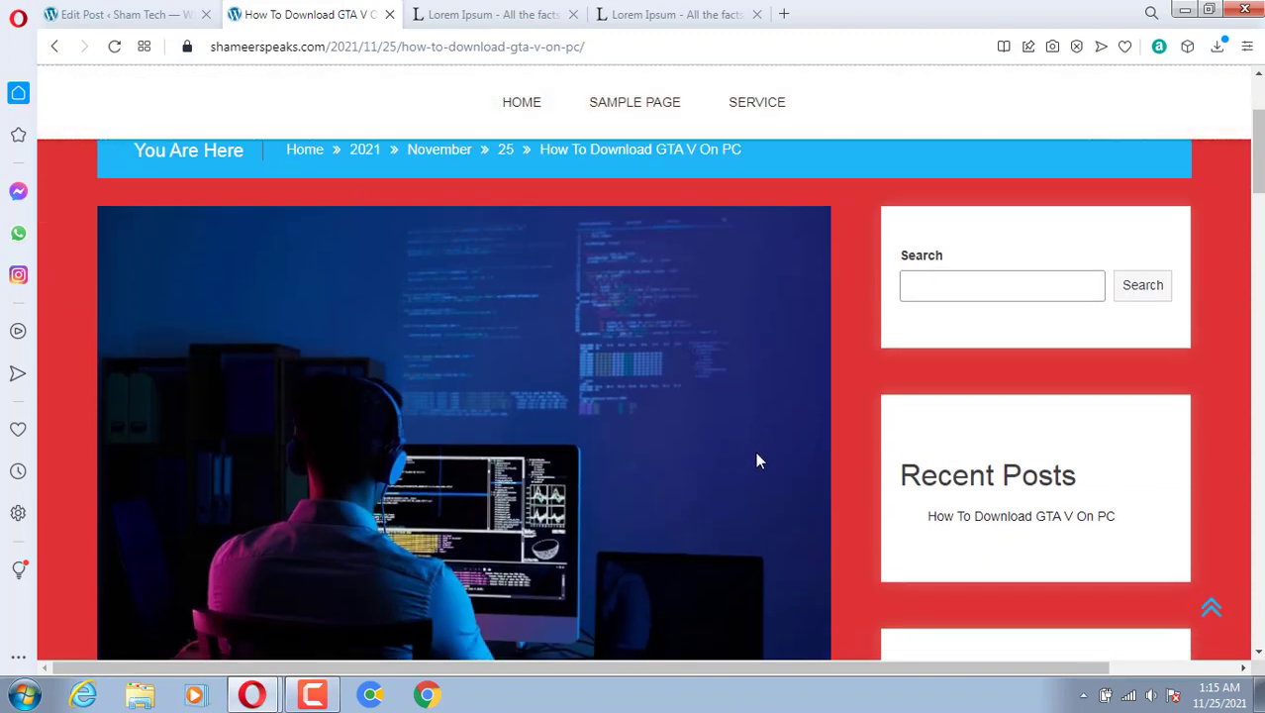
pyautogui.scroll(6, 679, 412)
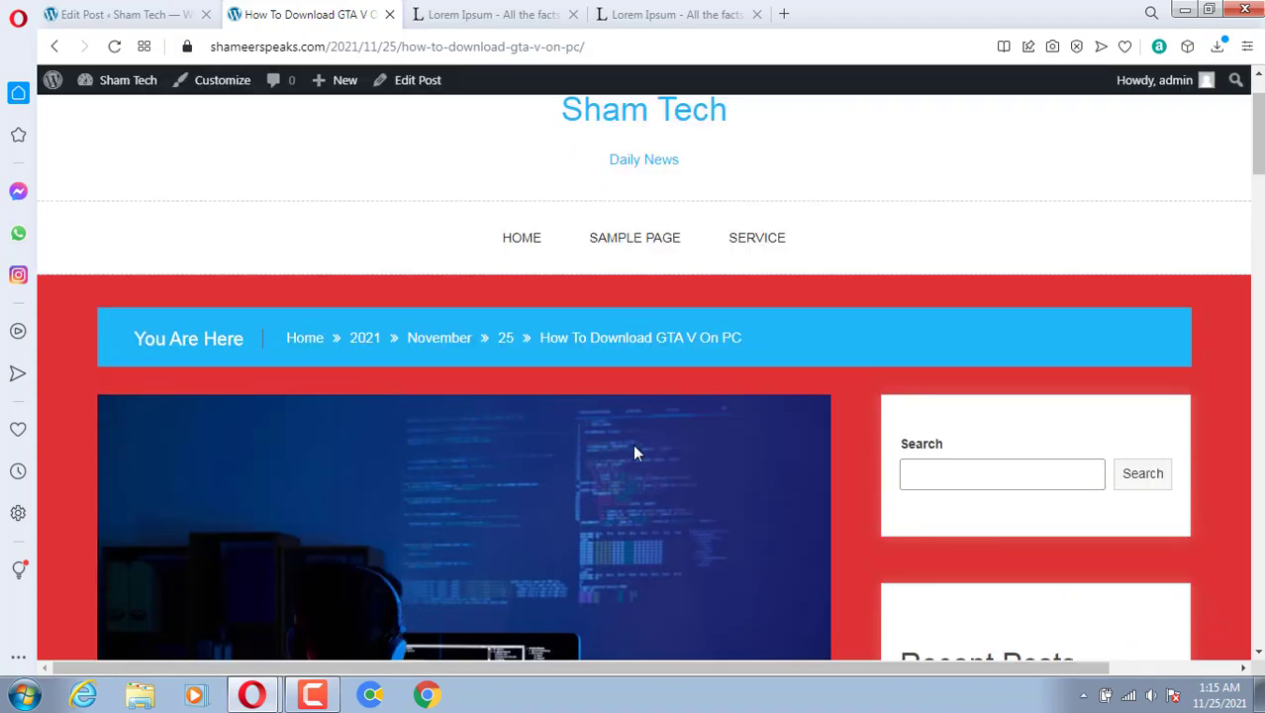
pyautogui.scroll(-4, 633, 453)
pyautogui.scroll(-1, 631, 455)
pyautogui.scroll(2, 573, 432)
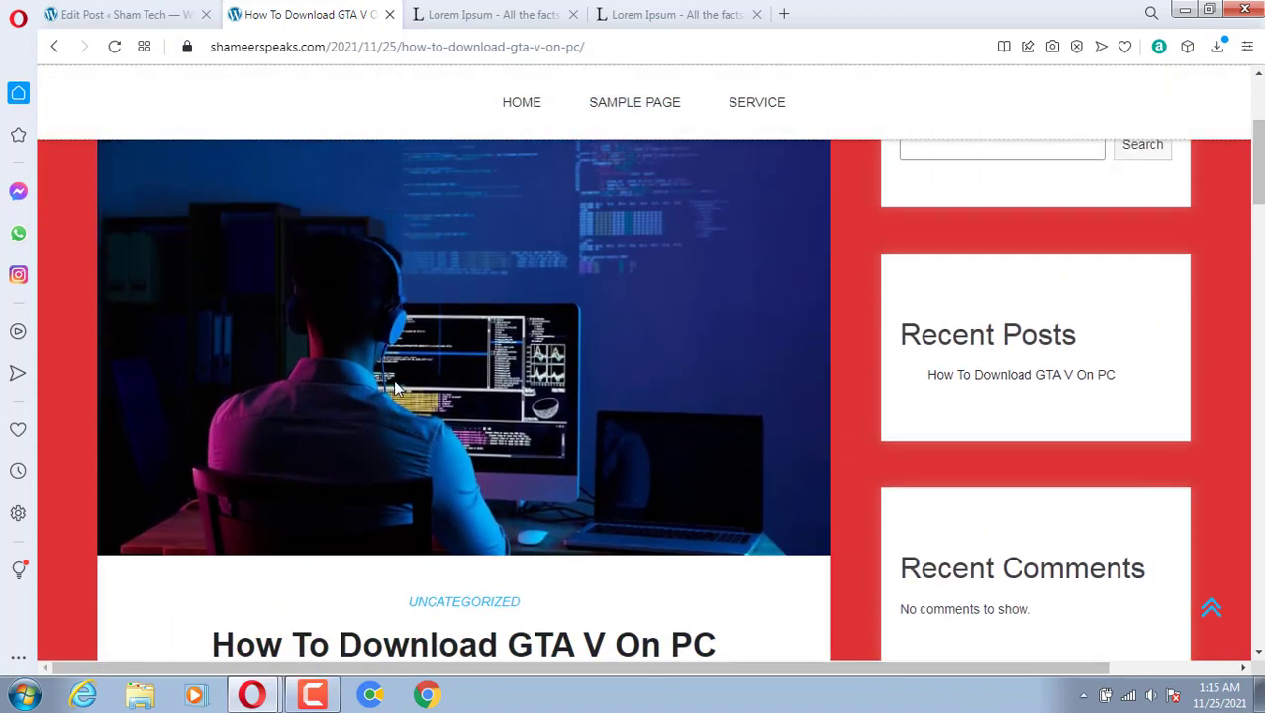
pyautogui.scroll(-4, 396, 386)
pyautogui.scroll(-1, 498, 465)
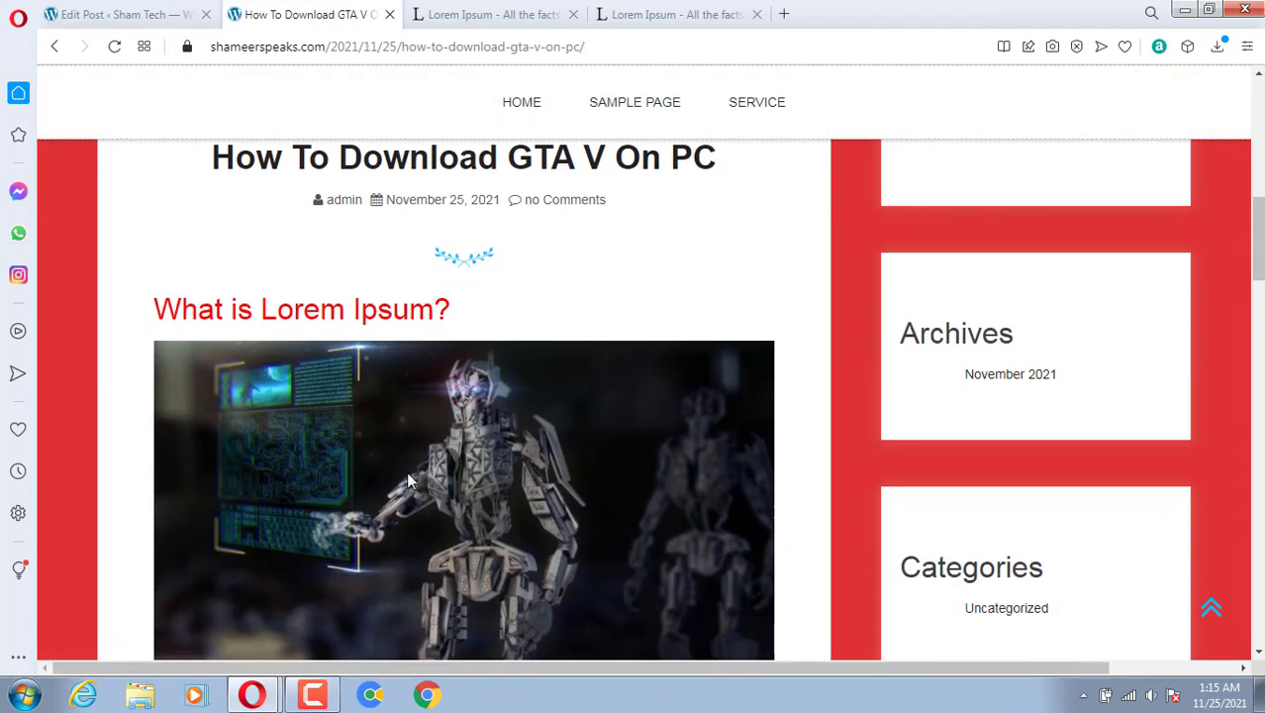
pyautogui.scroll(-1, 386, 475)
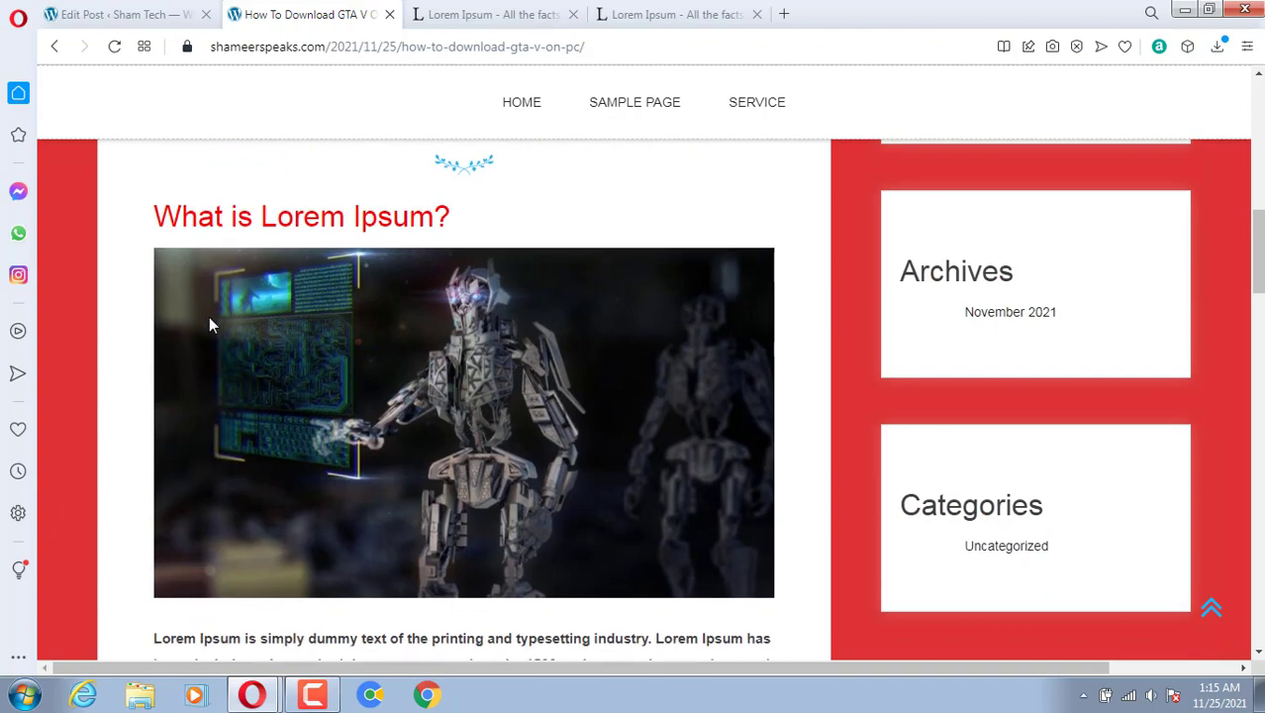
pyautogui.scroll(-1, 376, 461)
pyautogui.scroll(1, 378, 416)
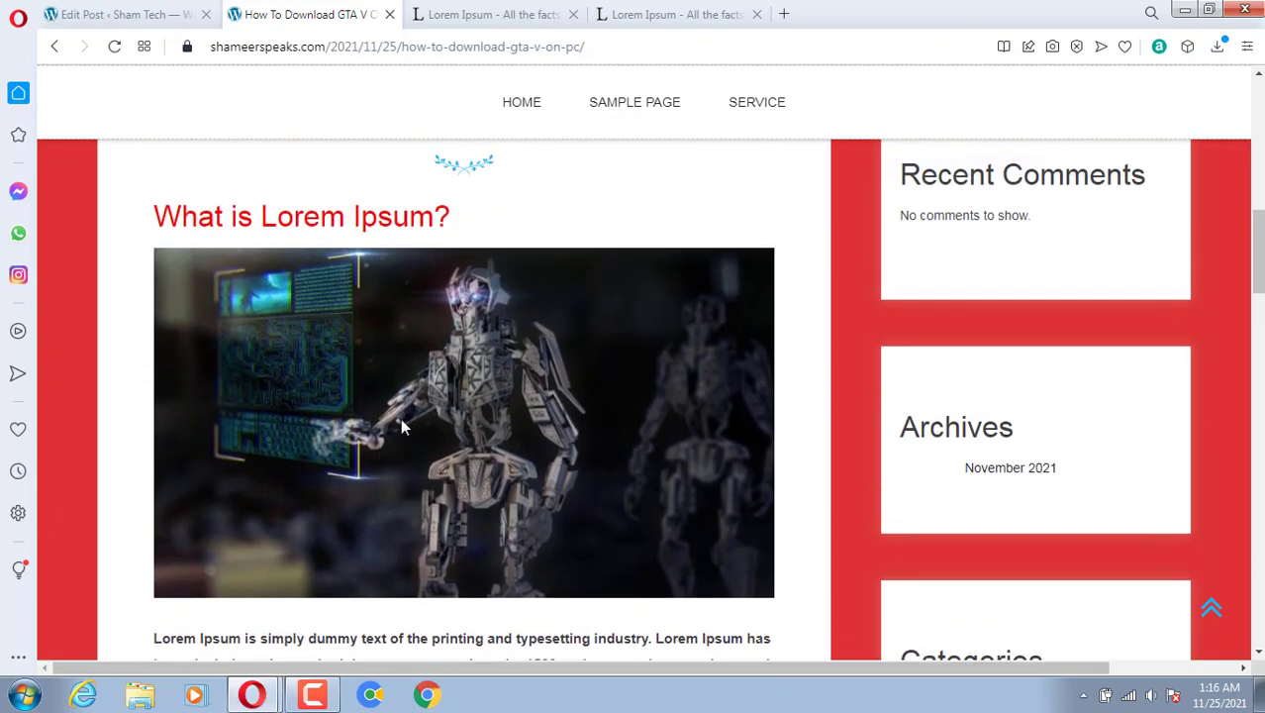
pyautogui.scroll(-4, 400, 426)
pyautogui.scroll(-8, 430, 498)
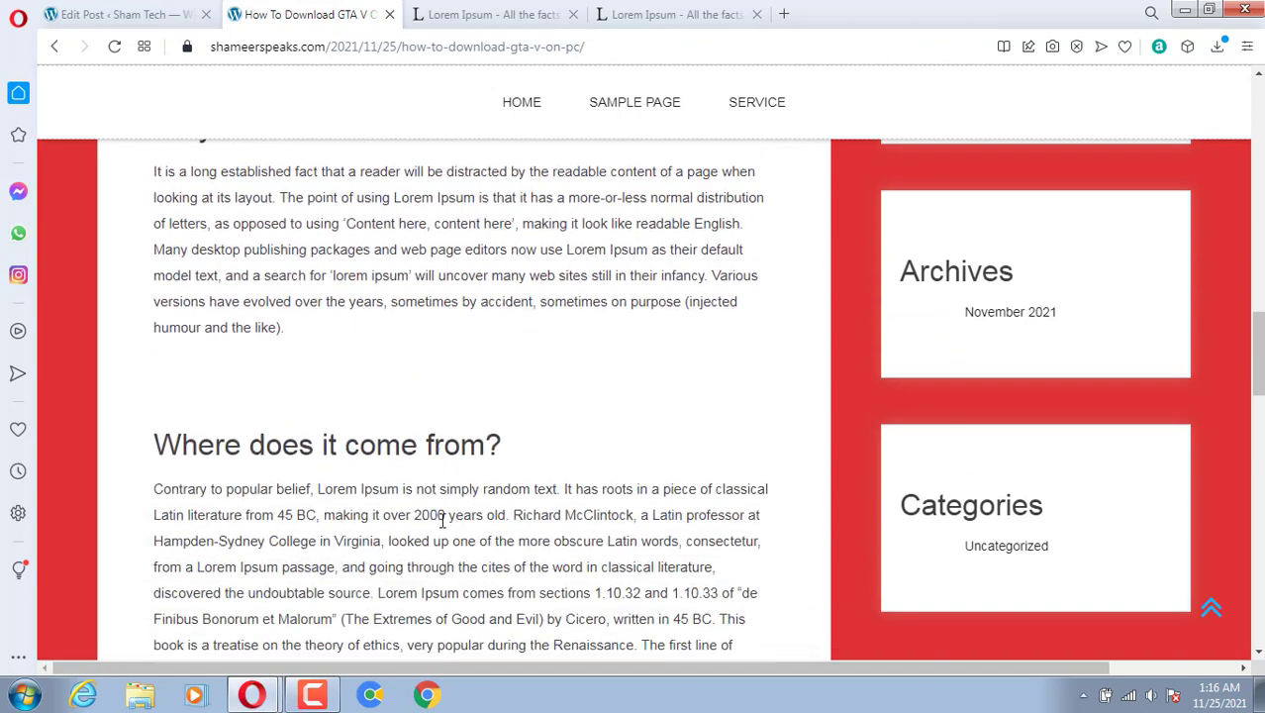
pyautogui.scroll(-1, 393, 549)
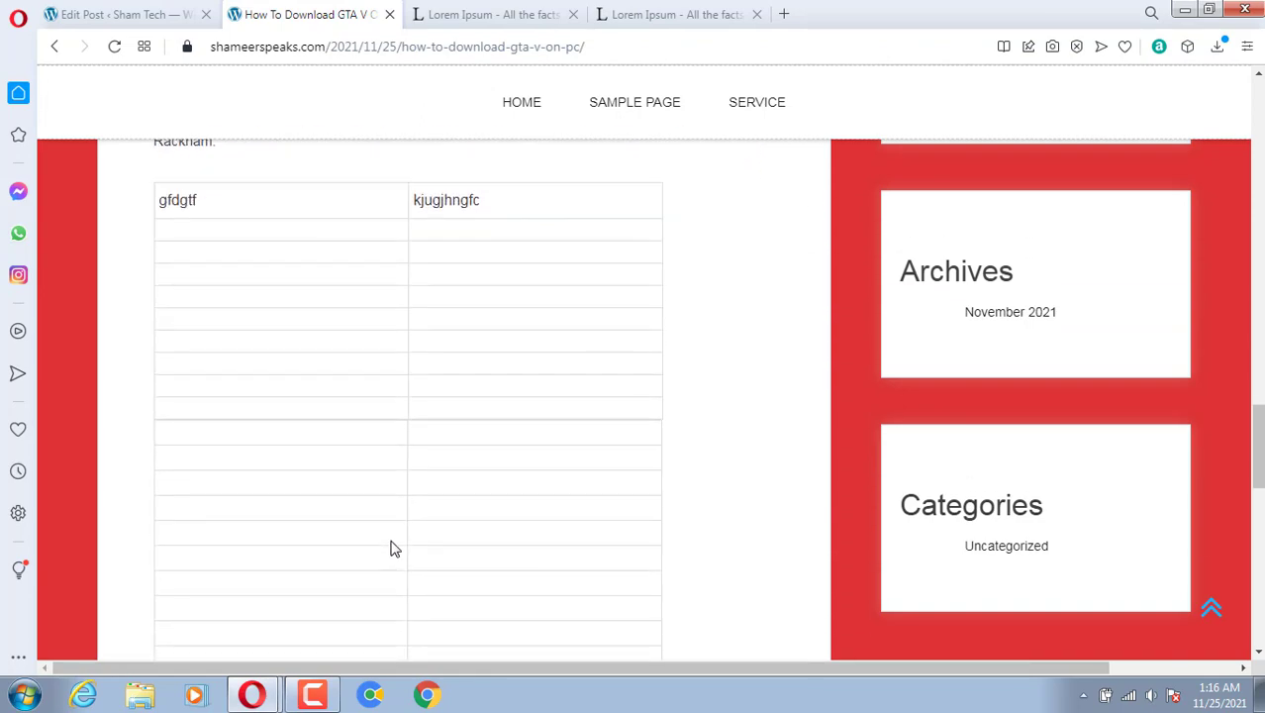
# Check the comment form and footer widgets below the published post, and return to the post editor.
pyautogui.scroll(-6, 390, 547)
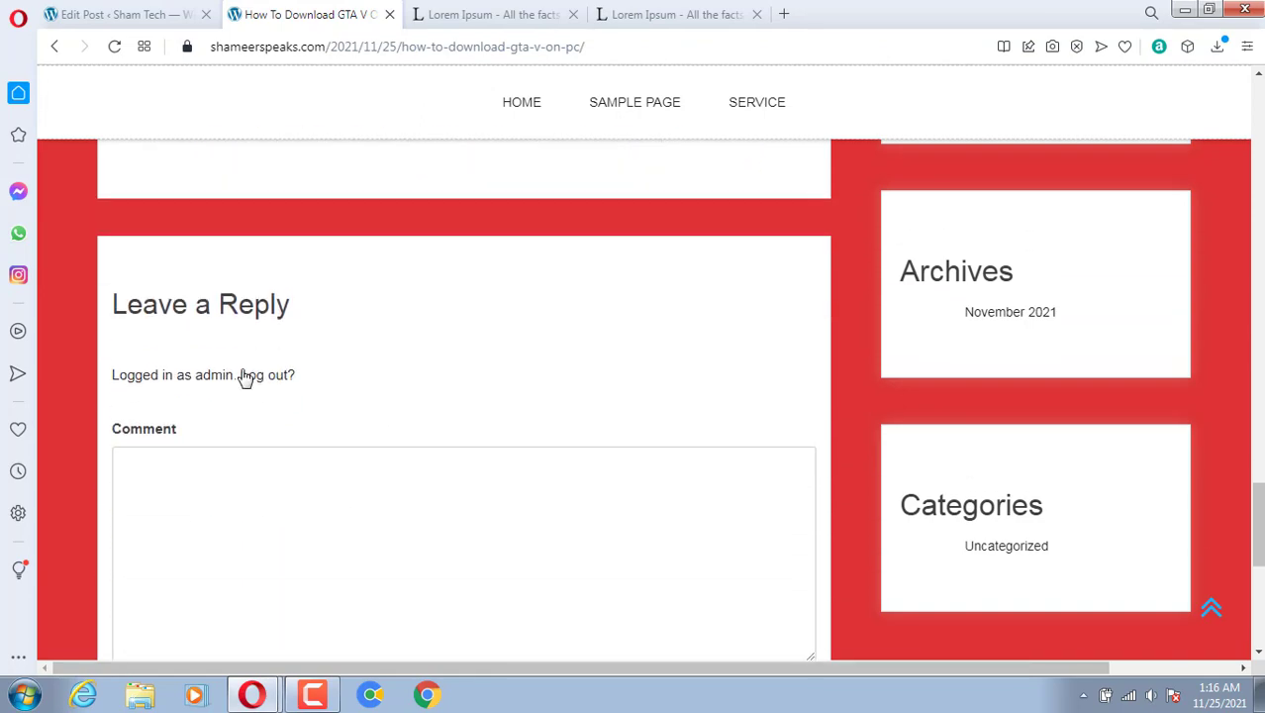
pyautogui.click(210, 481)
pyautogui.scroll(-4, 219, 486)
pyautogui.scroll(1, 218, 486)
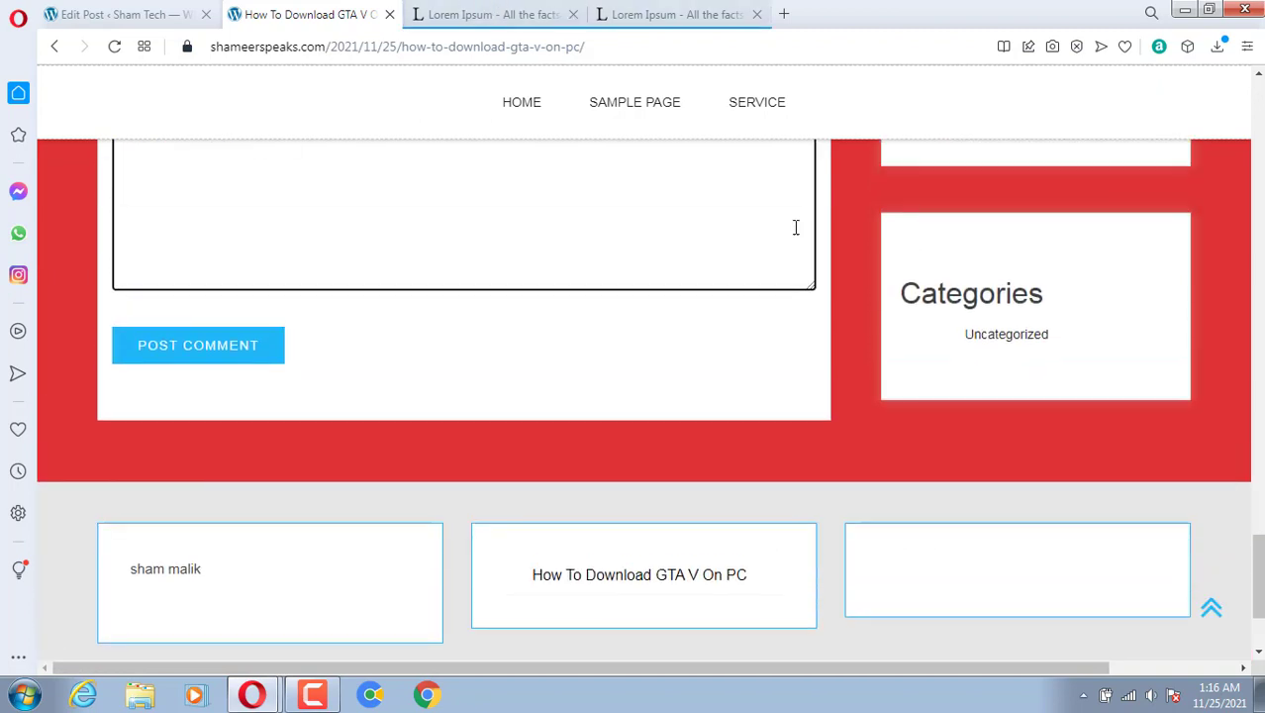
pyautogui.scroll(-1, 657, 388)
pyautogui.scroll(-2, 661, 399)
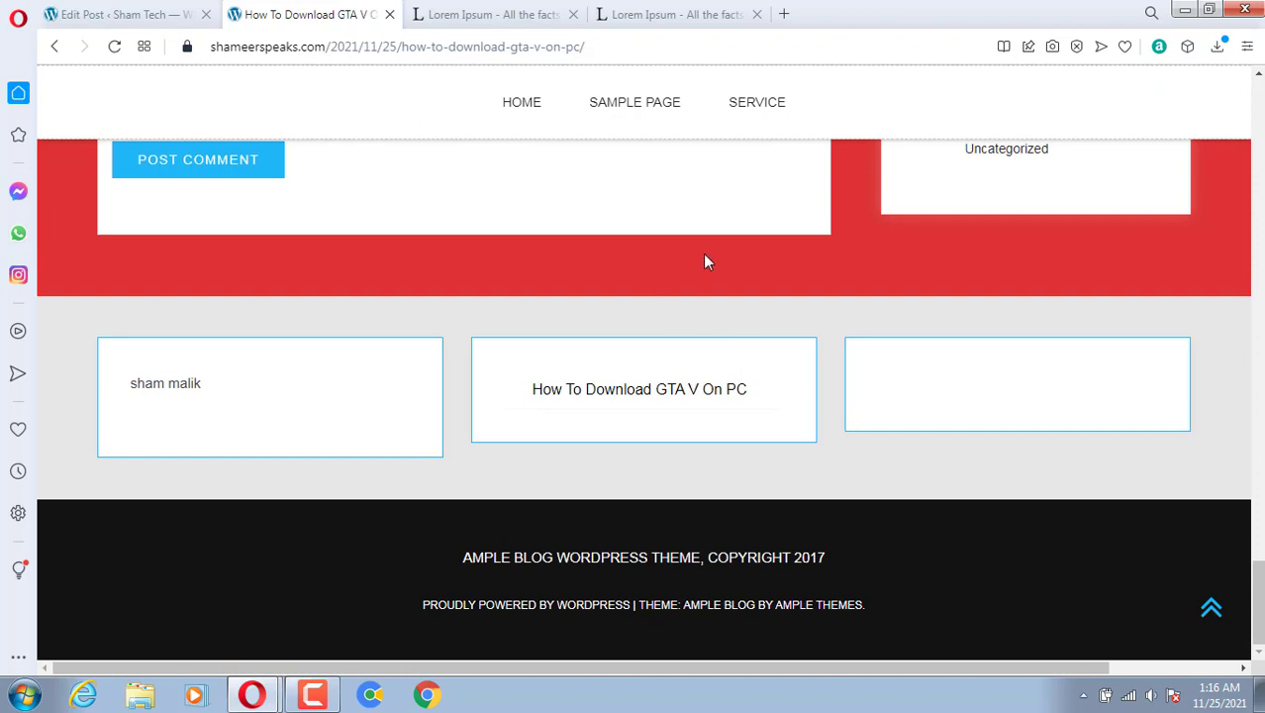
pyautogui.click(114, 13)
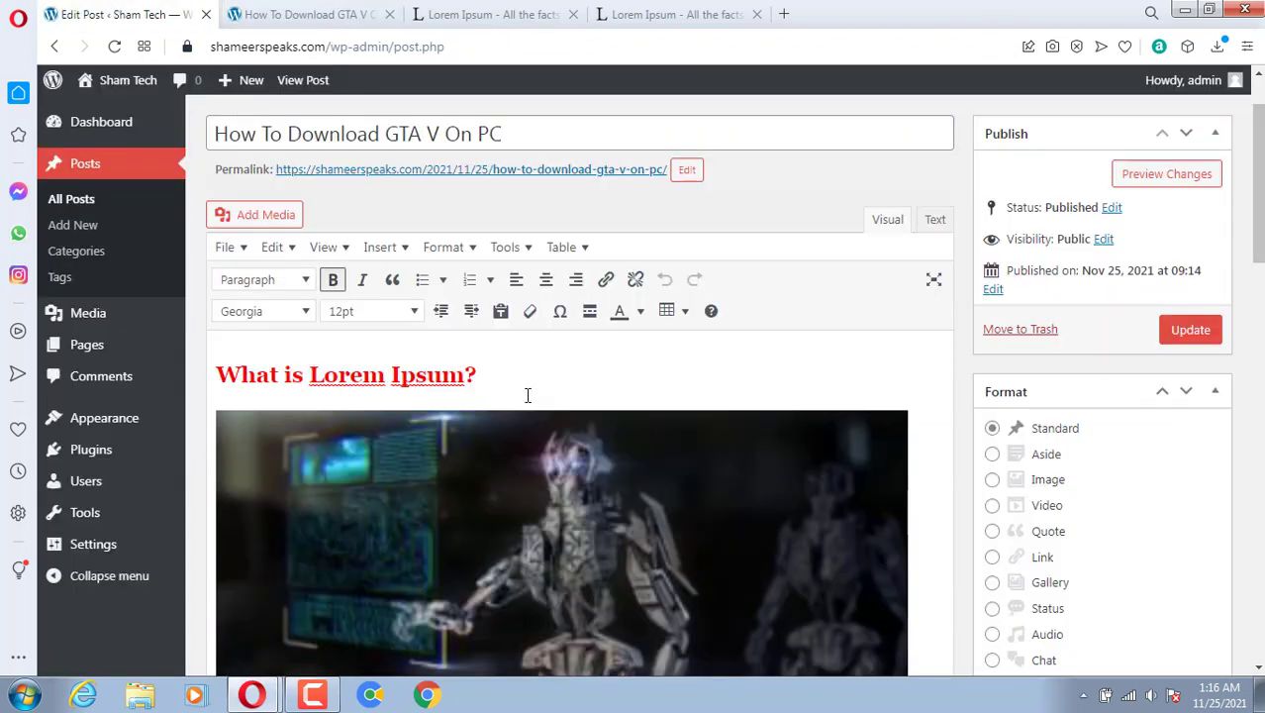